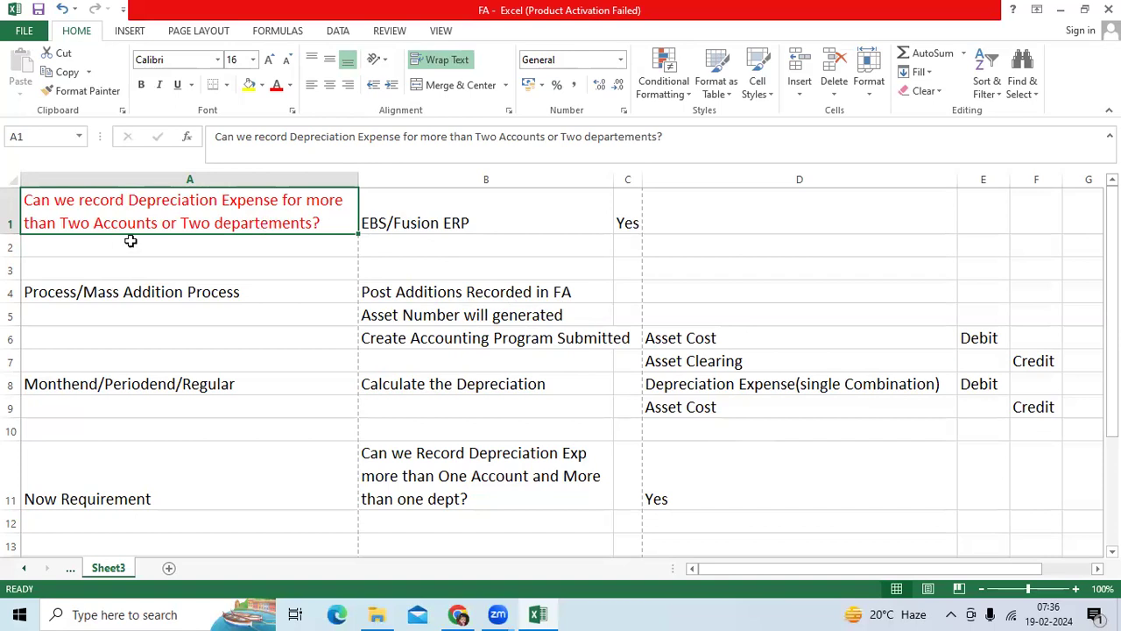
- Reword the question in A1 to end with "more than one Account or one departements?"
{"action": "double_click", "coordinate": [91, 219]}
{"action": "left_click_drag", "start_coordinate": [91, 219], "coordinate": [59, 225]}
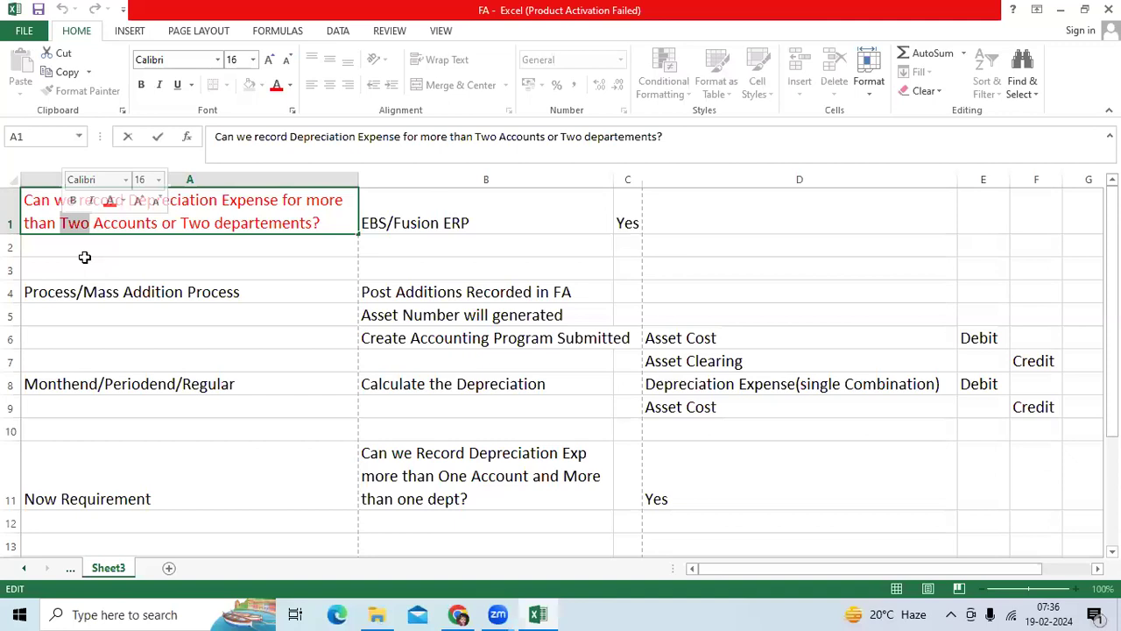
{"action": "type", "text": "one"}
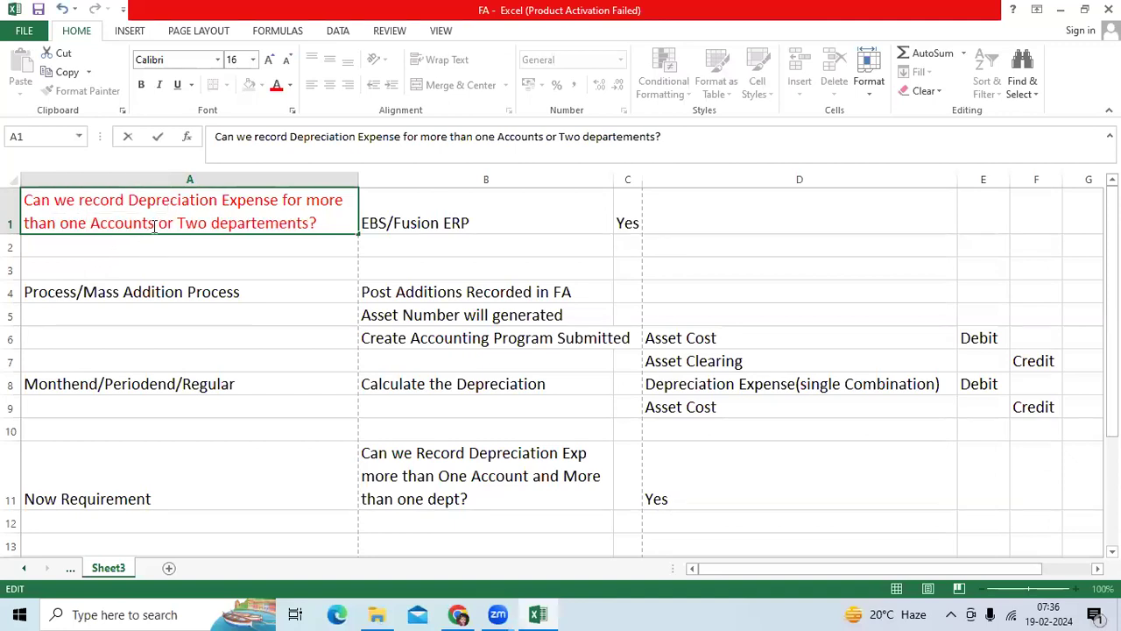
{"action": "left_click_drag", "start_coordinate": [154, 224], "coordinate": [145, 224]}
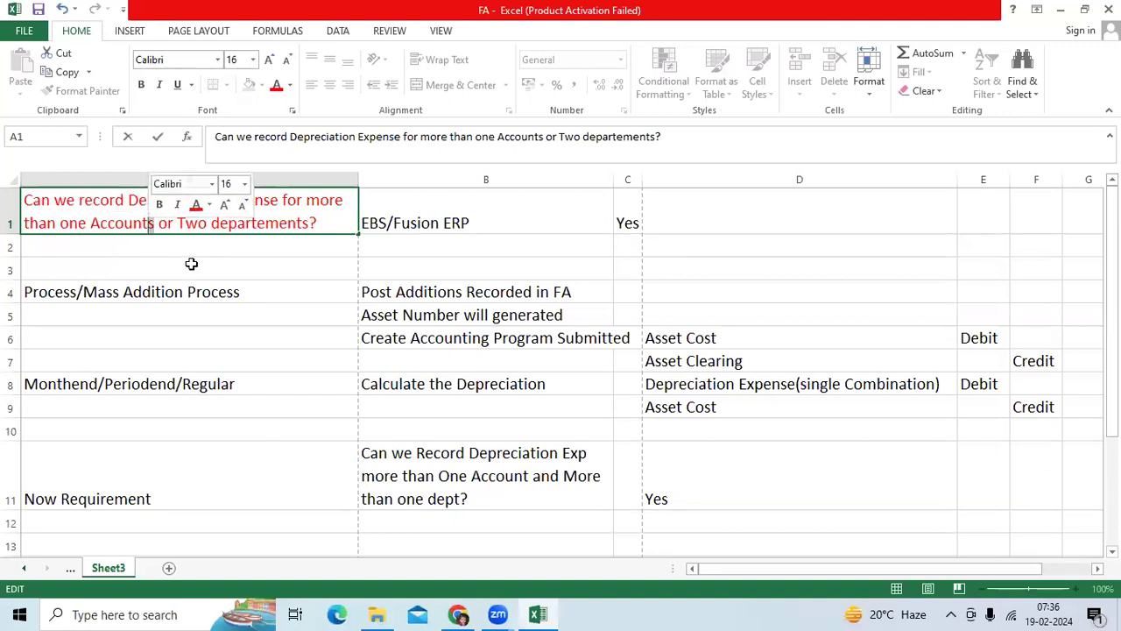
{"action": "key", "text": "BackSpace"}
{"action": "left_click_drag", "start_coordinate": [204, 224], "coordinate": [169, 223]}
{"action": "type", "text": "one"}
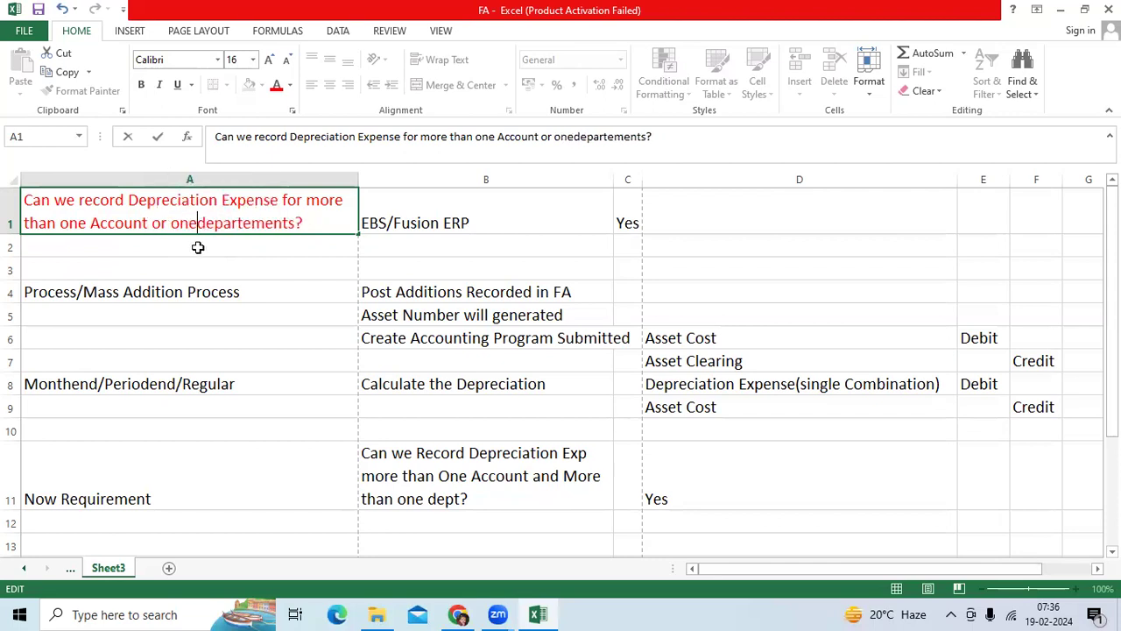
{"action": "key", "text": "ctrl+Return"}
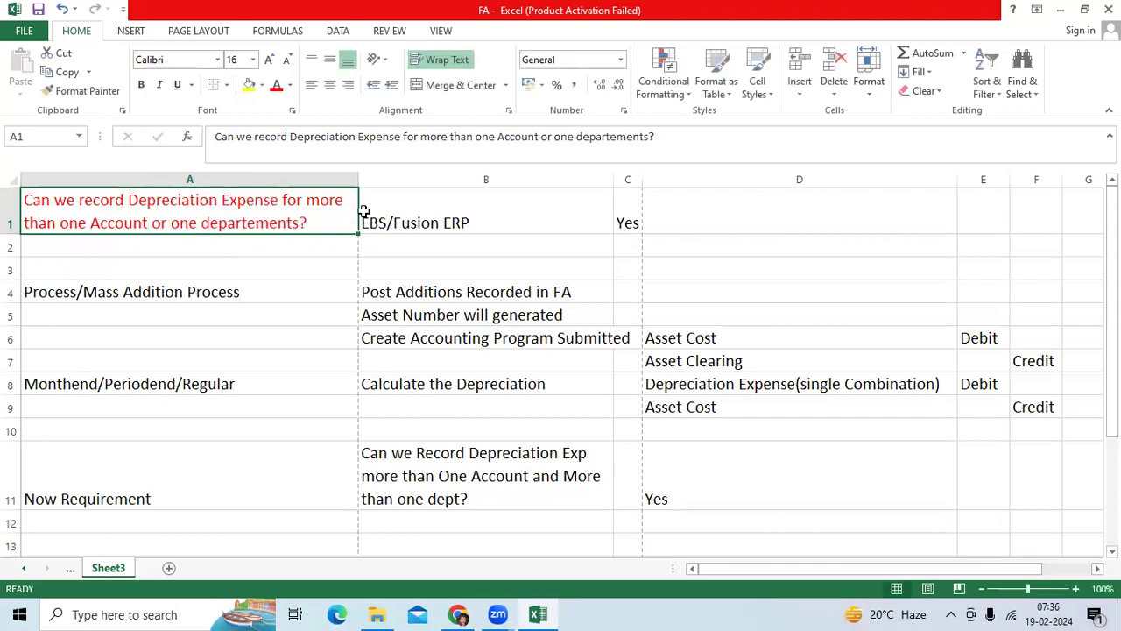
- Apply all borders to the heading cells A1:C1
{"action": "left_click", "coordinate": [407, 221]}
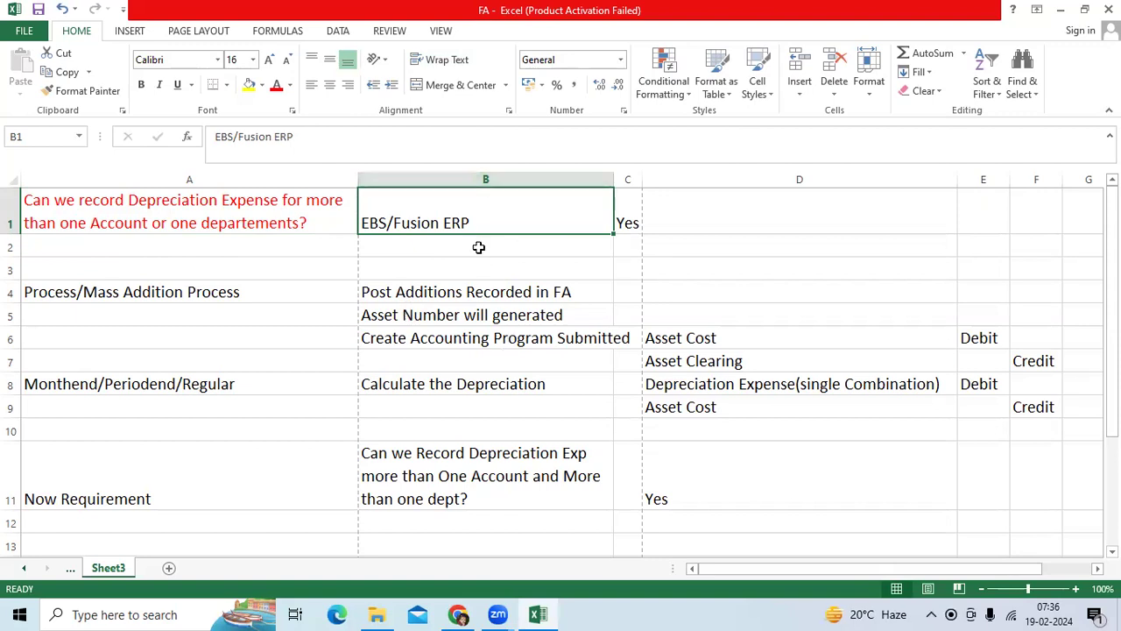
{"action": "key", "text": "Down"}
{"action": "key", "text": "Up"}
{"action": "key", "text": "Right"}
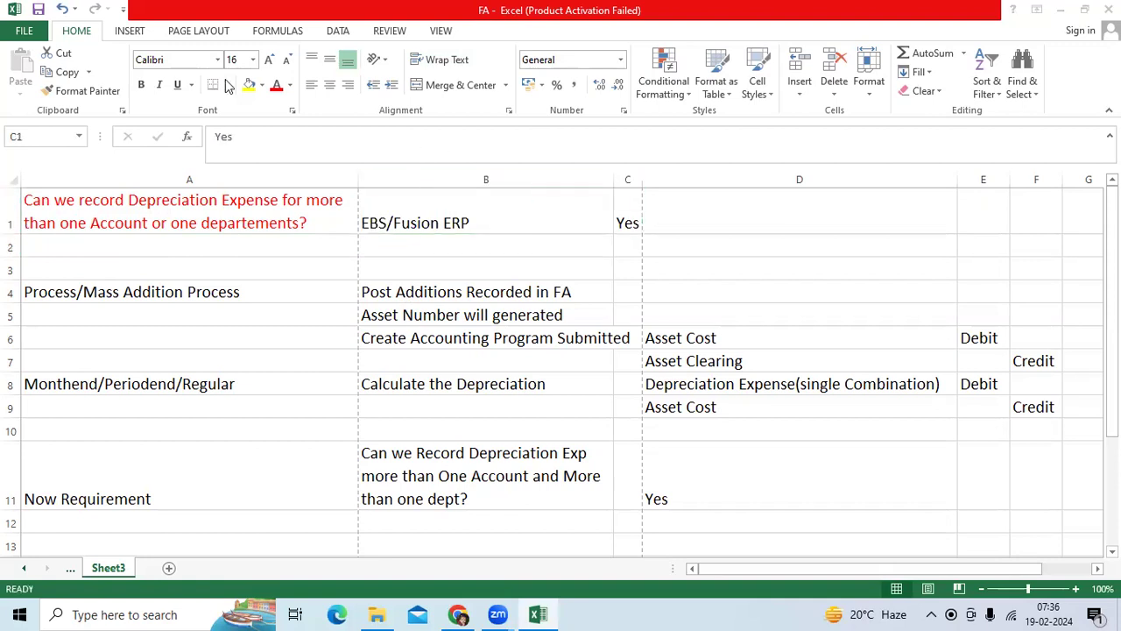
{"action": "left_click_drag", "start_coordinate": [132, 215], "coordinate": [618, 222]}
{"action": "left_click", "coordinate": [226, 84]}
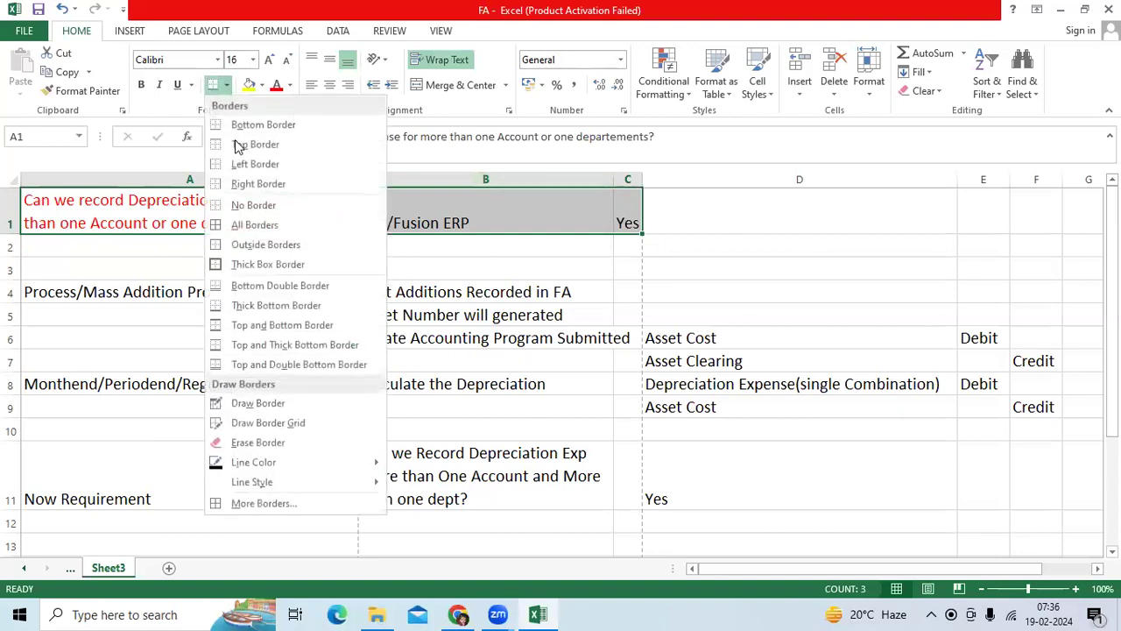
{"action": "left_click", "coordinate": [246, 224]}
{"action": "left_click", "coordinate": [254, 268]}
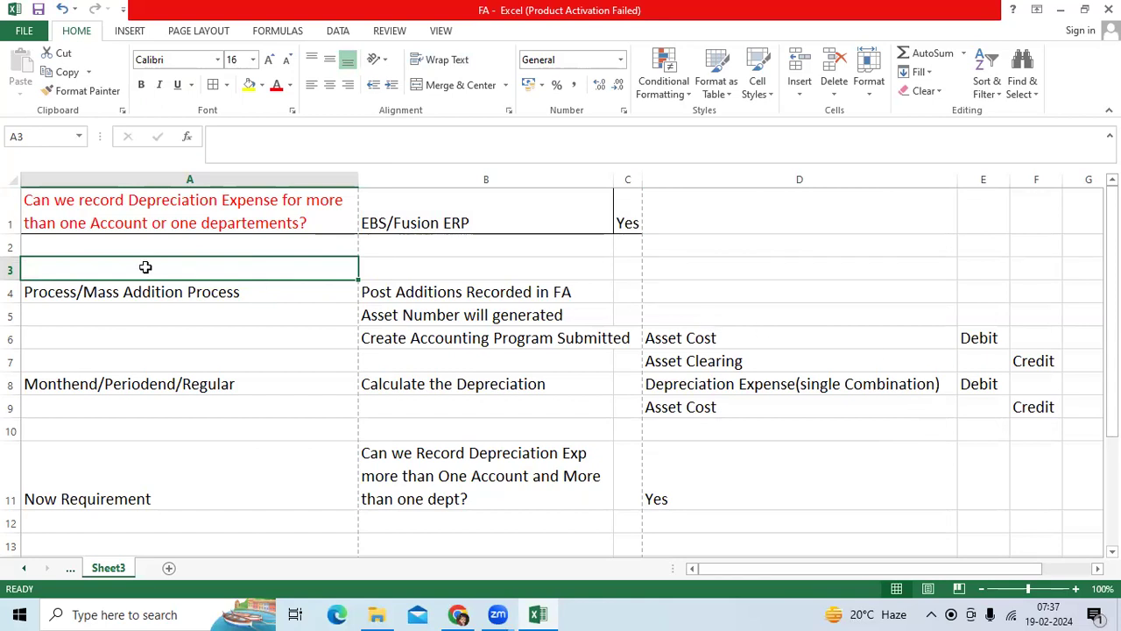
- Widen column B so "Create Accounting Program Submitted" fits within its cell
{"action": "left_click", "coordinate": [163, 294]}
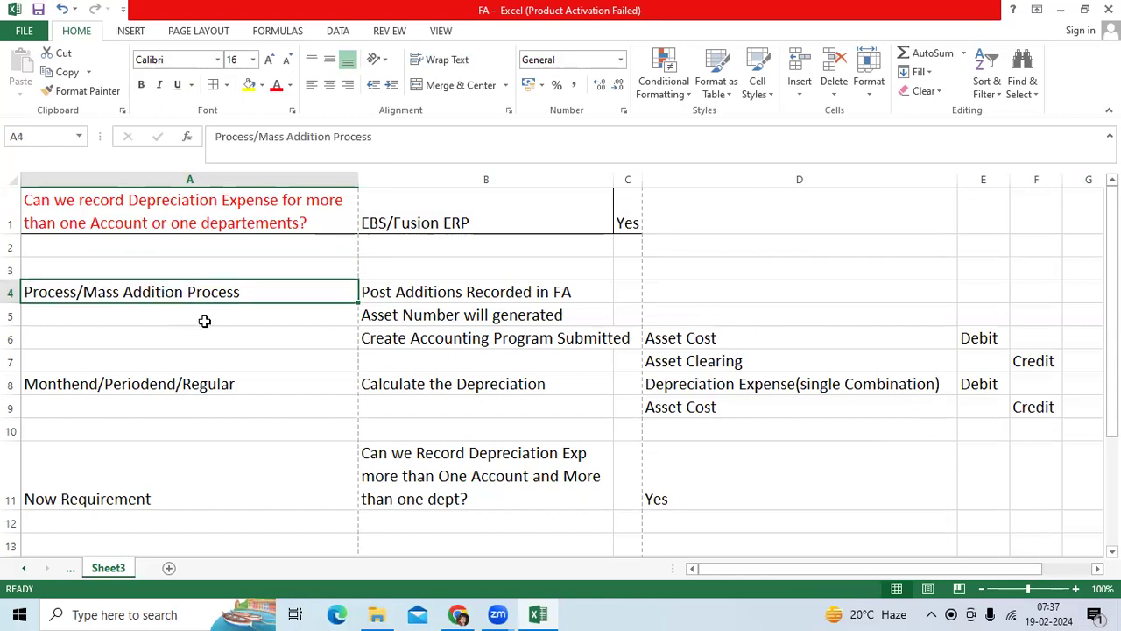
{"action": "left_click", "coordinate": [469, 293]}
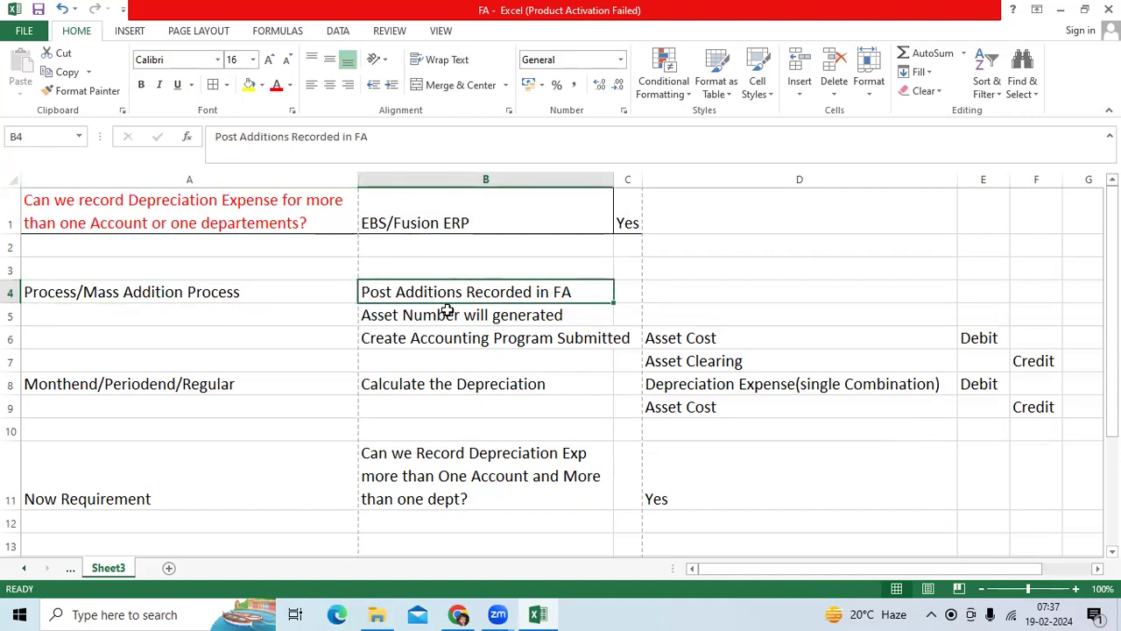
{"action": "left_click", "coordinate": [476, 333]}
{"action": "left_click", "coordinate": [487, 294]}
{"action": "left_click", "coordinate": [436, 337]}
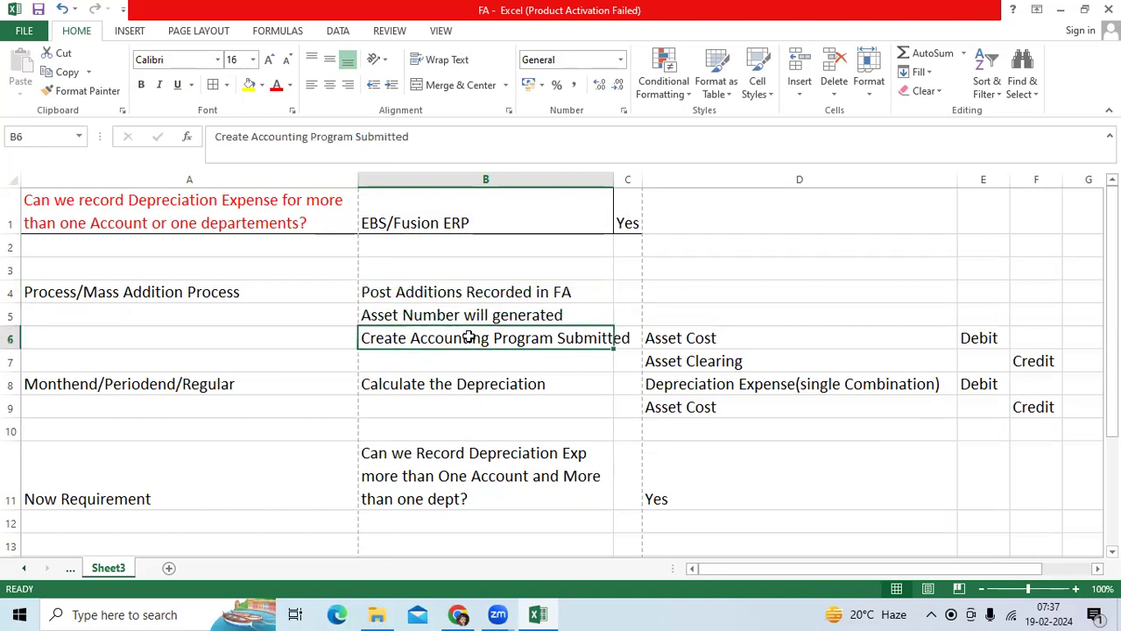
{"action": "left_click_drag", "start_coordinate": [613, 180], "coordinate": [686, 181]}
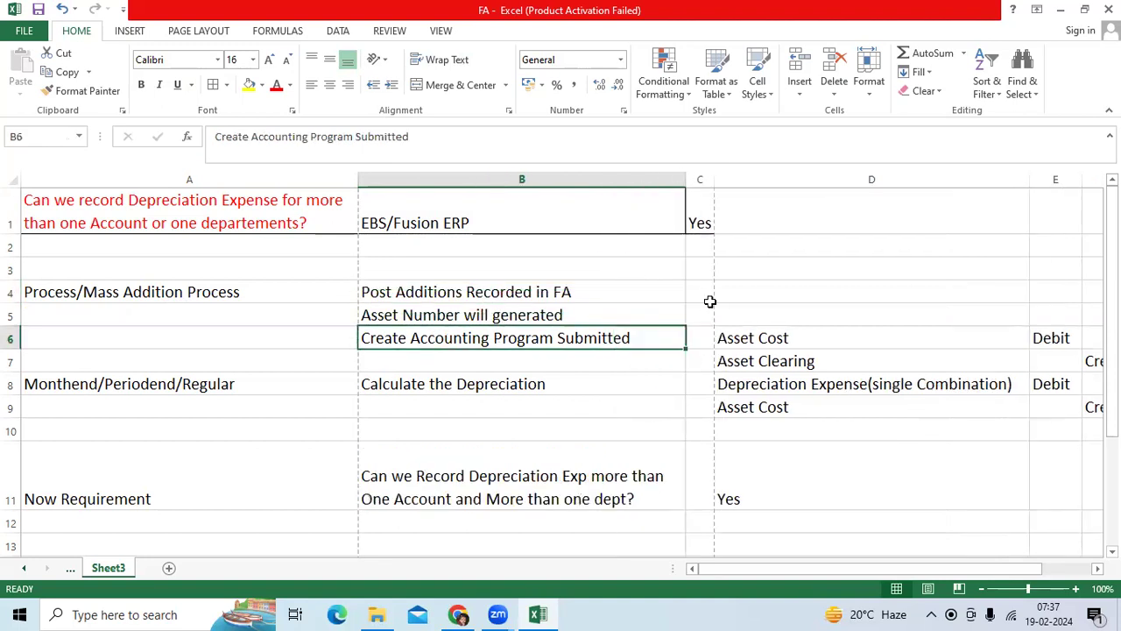
- Fill the Asset Cost cell D6 with yellow
{"action": "left_click", "coordinate": [751, 337]}
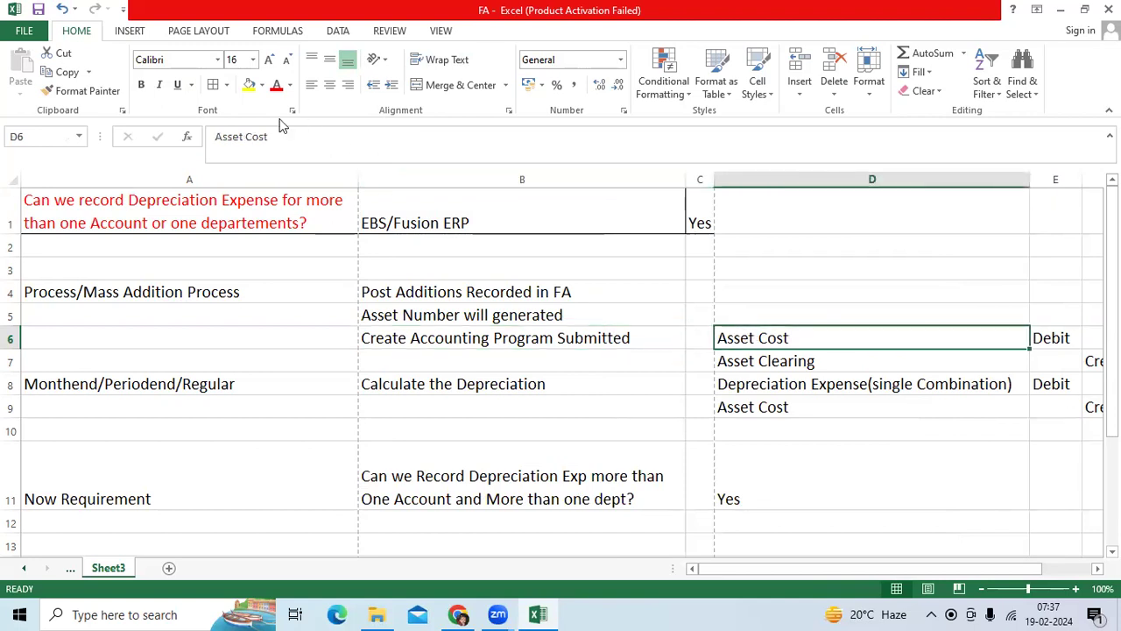
{"action": "left_click", "coordinate": [250, 86]}
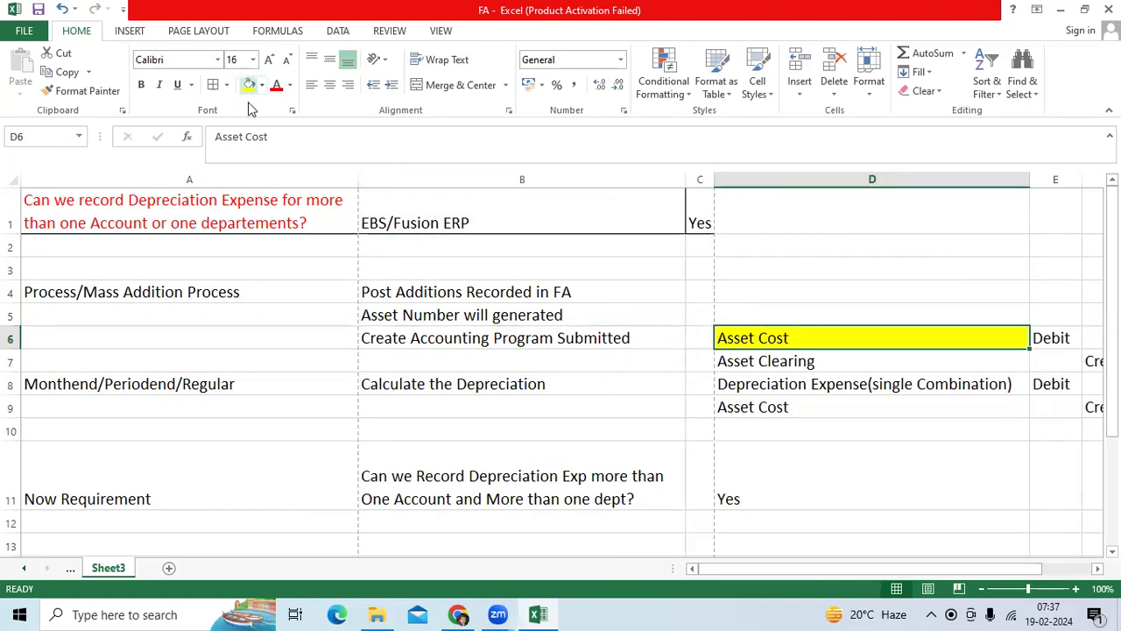
{"action": "left_click", "coordinate": [827, 363]}
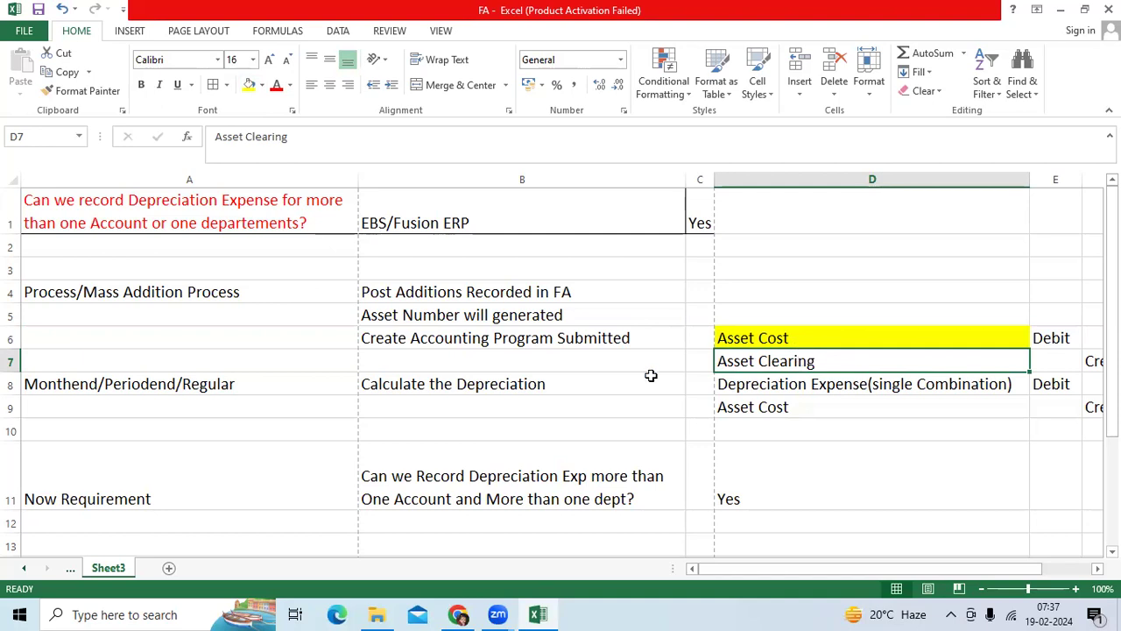
- Review the month-end depreciation entries, the single combination note in D8 and the requirement question in B11
{"action": "left_click", "coordinate": [182, 388]}
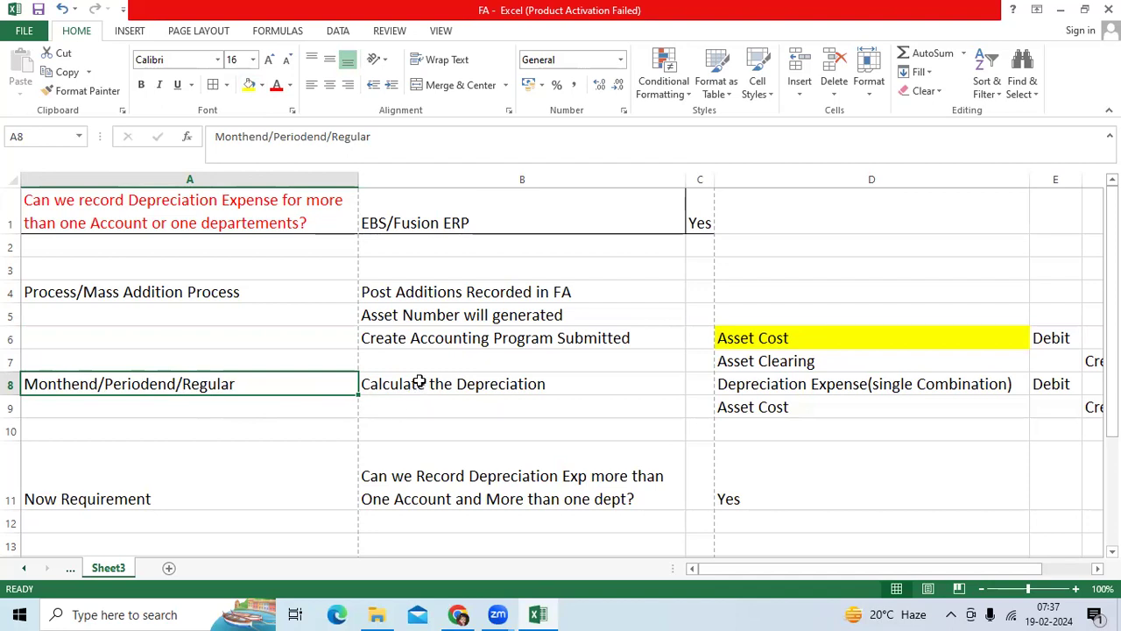
{"action": "left_click", "coordinate": [754, 385]}
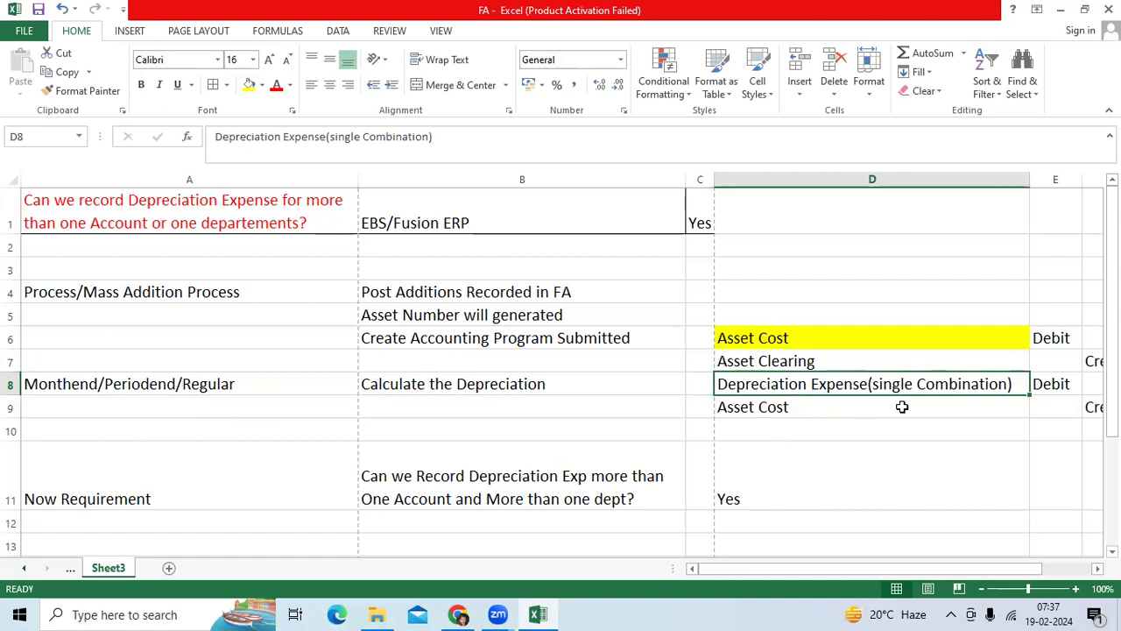
{"action": "left_click", "coordinate": [790, 409]}
{"action": "left_click", "coordinate": [822, 386]}
{"action": "double_click", "coordinate": [1014, 384]}
{"action": "left_click_drag", "start_coordinate": [1015, 384], "coordinate": [867, 383]}
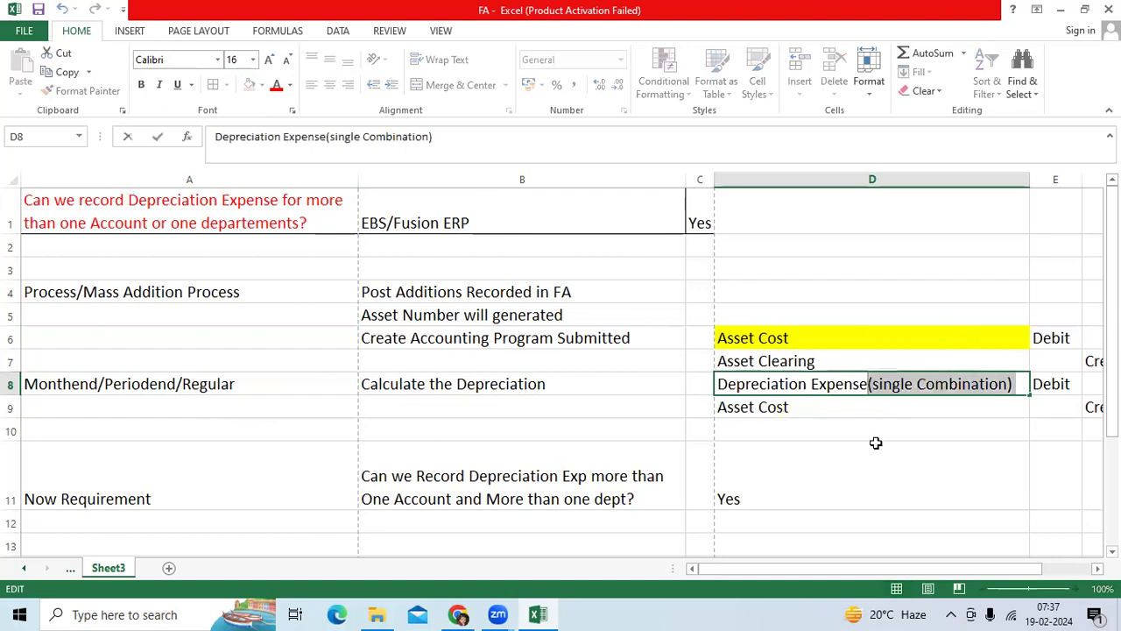
{"action": "scroll", "coordinate": [371, 363], "scroll_direction": "down", "scroll_amount": 1}
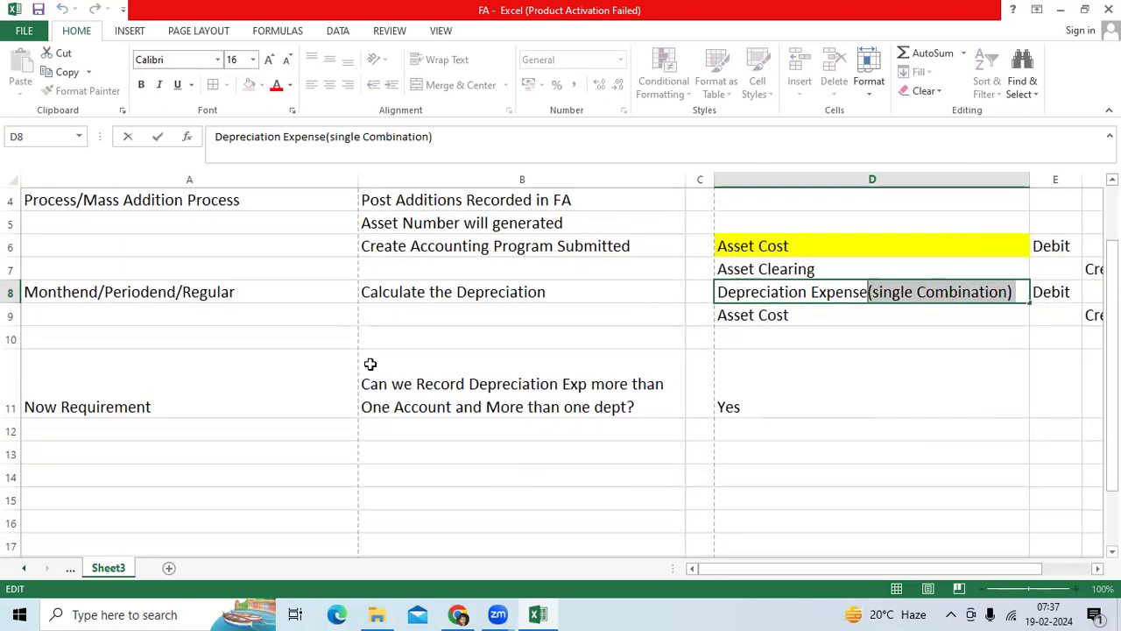
{"action": "left_click", "coordinate": [443, 411]}
{"action": "scroll", "coordinate": [447, 424], "scroll_direction": "up", "scroll_amount": 1}
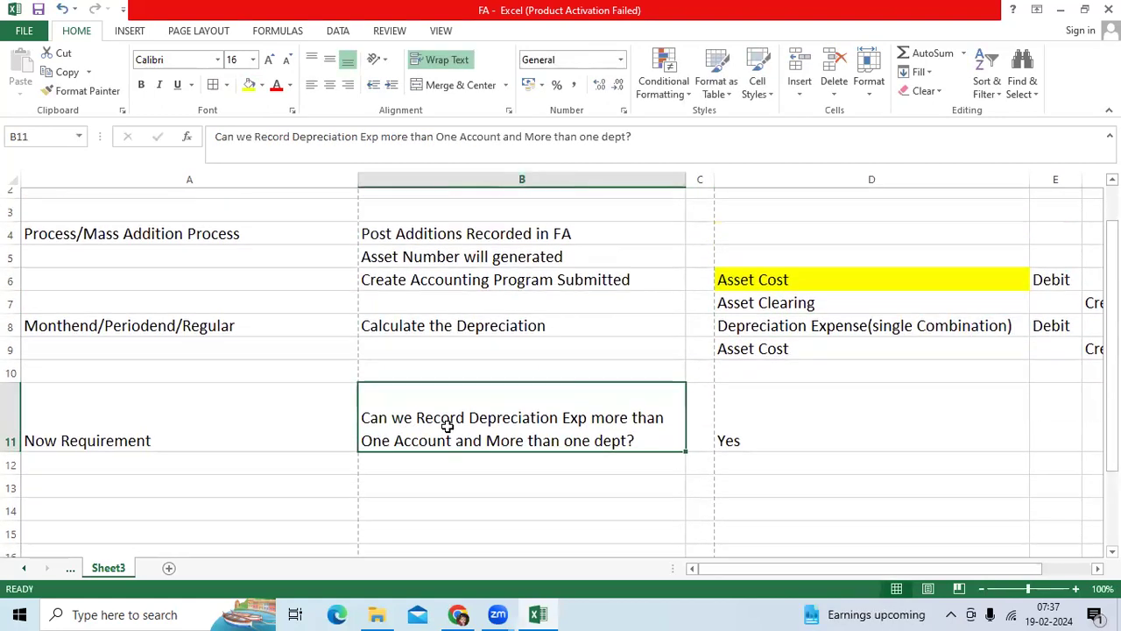
{"action": "scroll", "coordinate": [446, 425], "scroll_direction": "up", "scroll_amount": 1}
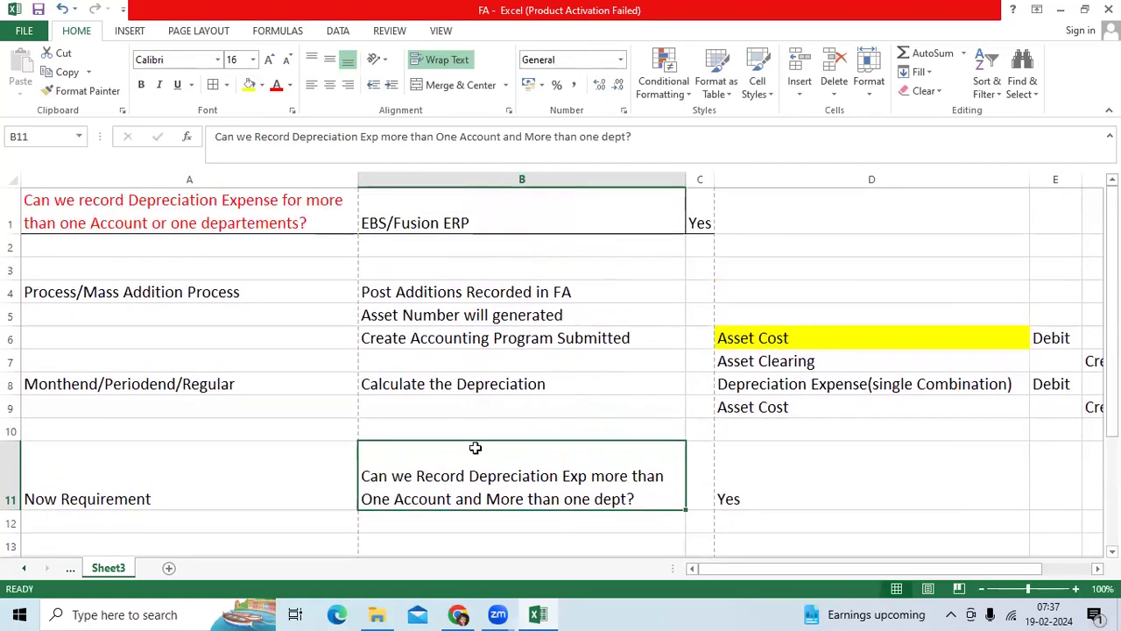
- Switch to Oracle Fusion in Chrome and open the Assets work area under Fixed Assets
{"action": "left_click", "coordinate": [457, 614]}
{"action": "left_click", "coordinate": [898, 262]}
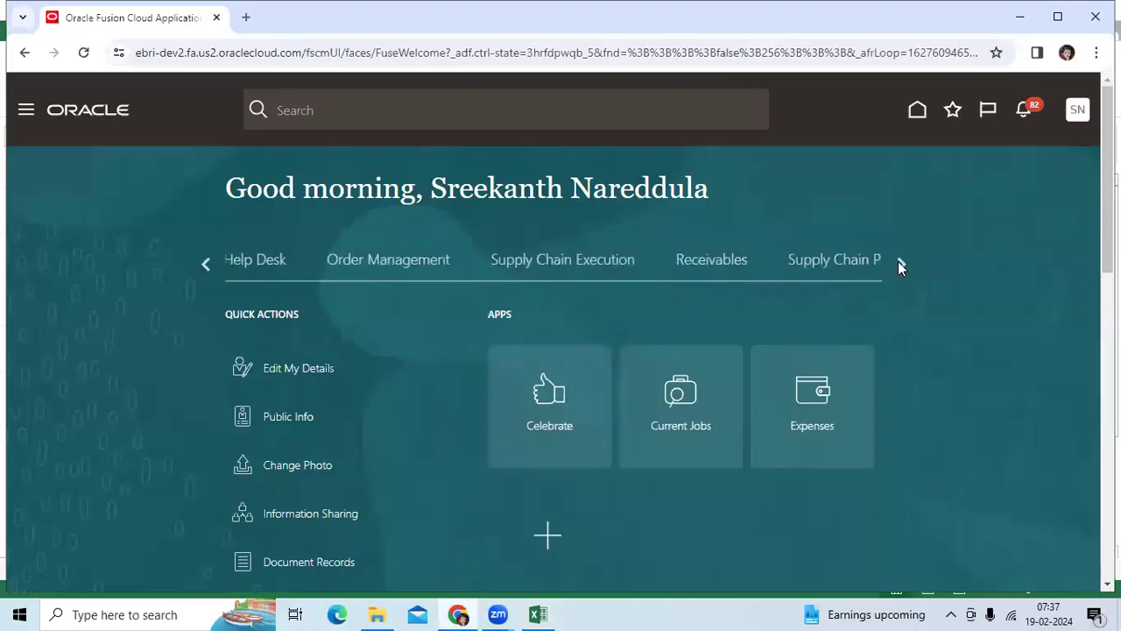
{"action": "left_click", "coordinate": [898, 263]}
{"action": "left_click", "coordinate": [898, 262]}
{"action": "left_click", "coordinate": [419, 273]}
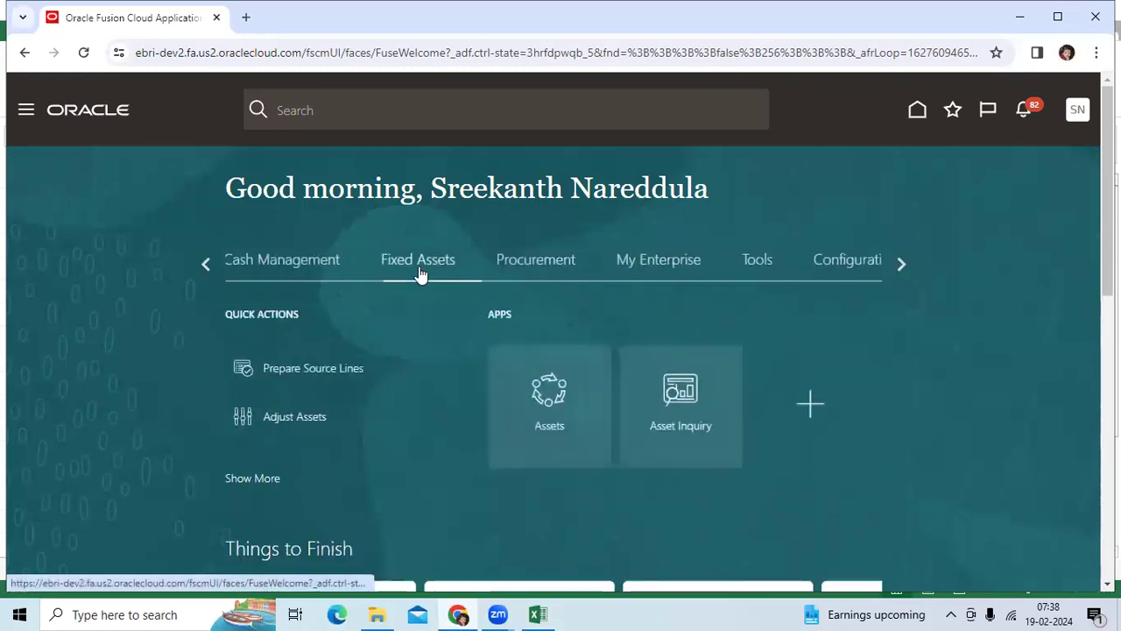
{"action": "left_click", "coordinate": [718, 405]}
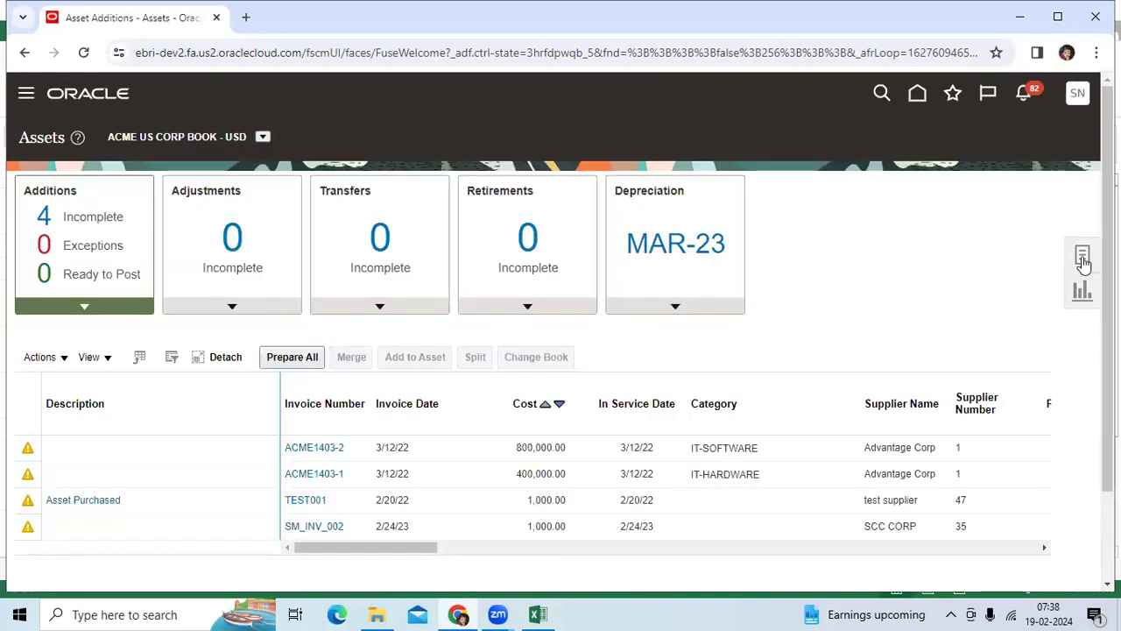
- Change the asset book to PCC INDIA CORP BOOK - INR and open the asset inquiry page
{"action": "left_click", "coordinate": [261, 138]}
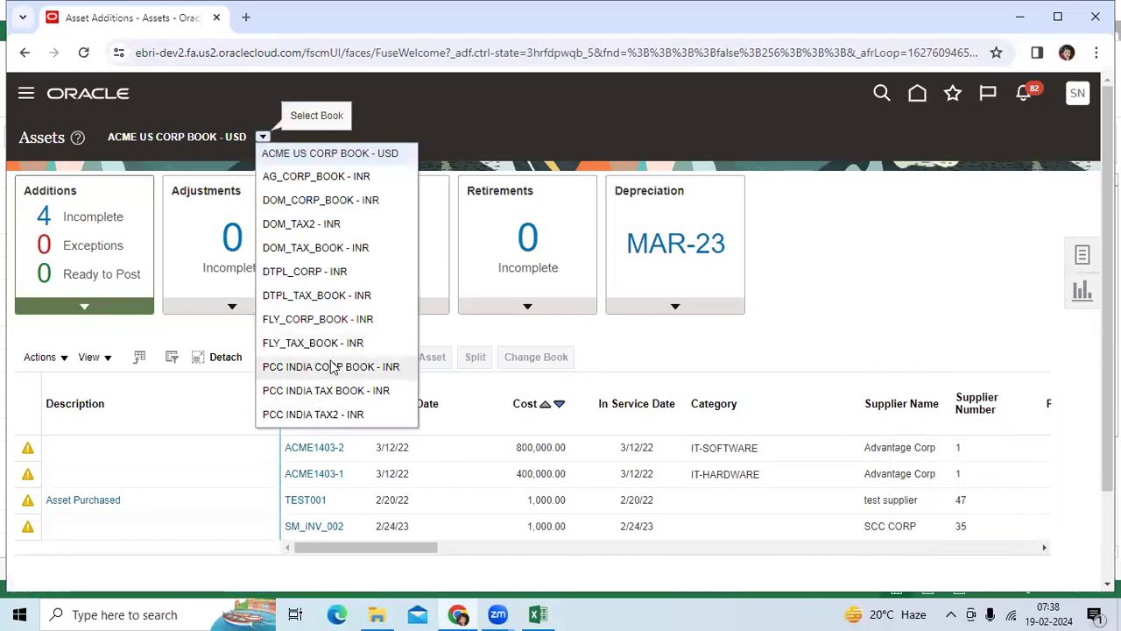
{"action": "left_click", "coordinate": [336, 366]}
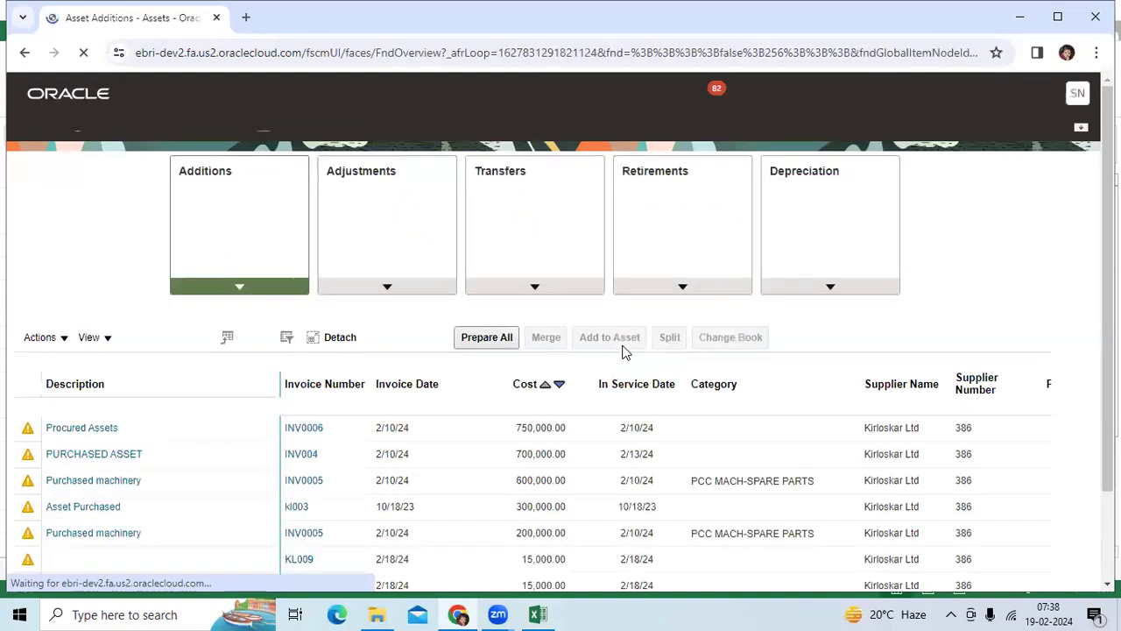
{"action": "left_click", "coordinate": [1083, 254]}
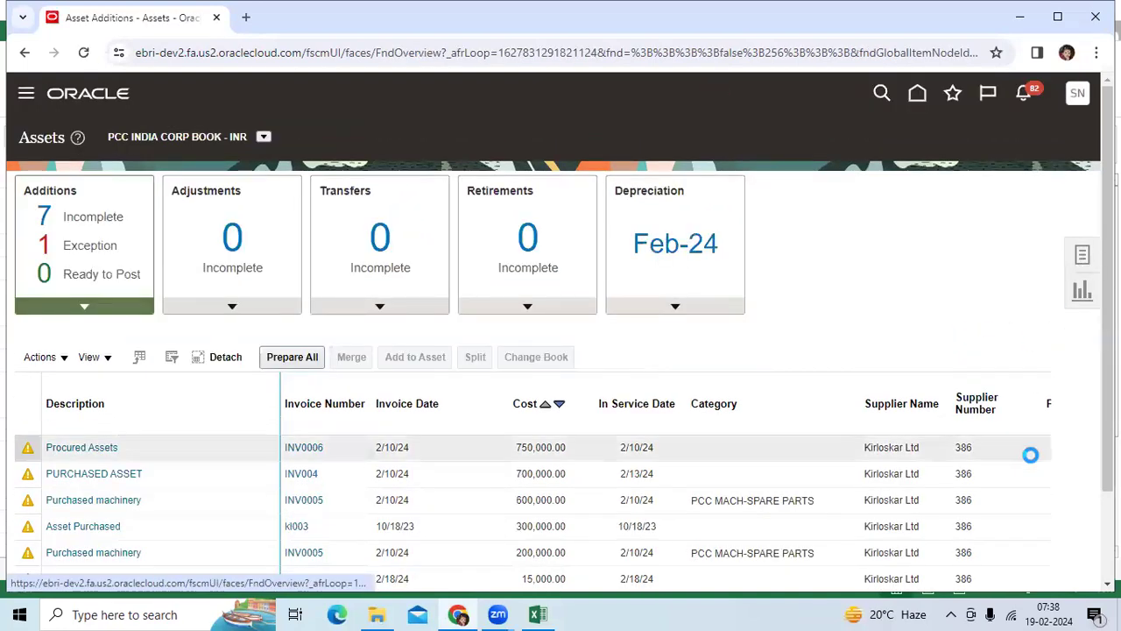
{"action": "left_click", "coordinate": [964, 532]}
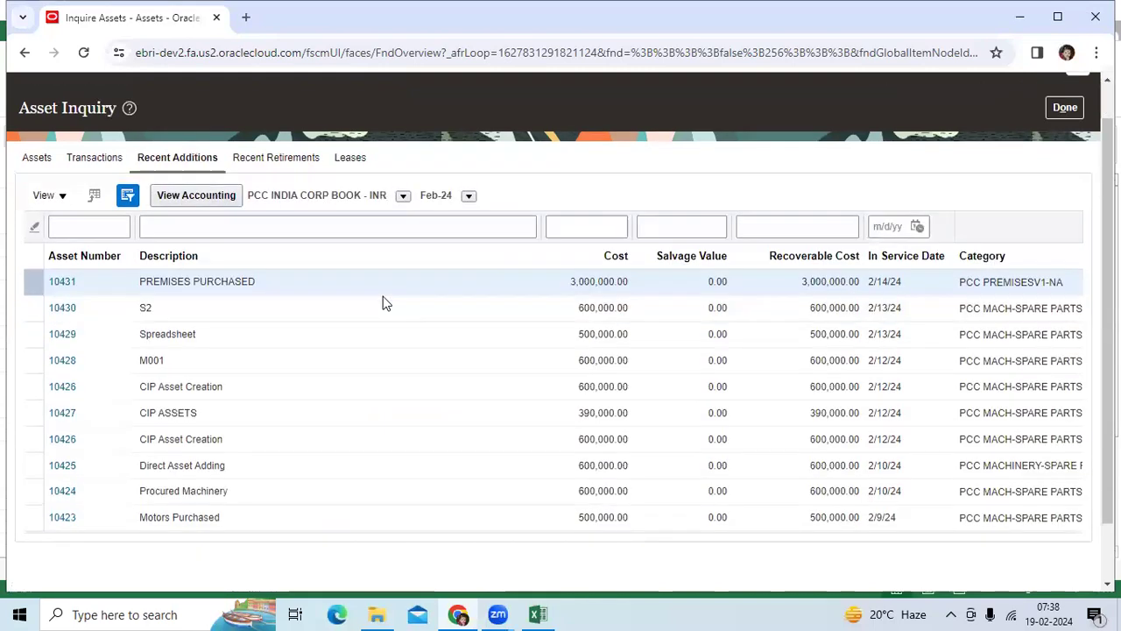
- Open the details of asset 10424, Procured Machinery, from the recent additions
{"action": "scroll", "coordinate": [383, 300], "scroll_direction": "down", "scroll_amount": 2}
{"action": "left_click", "coordinate": [112, 409]}
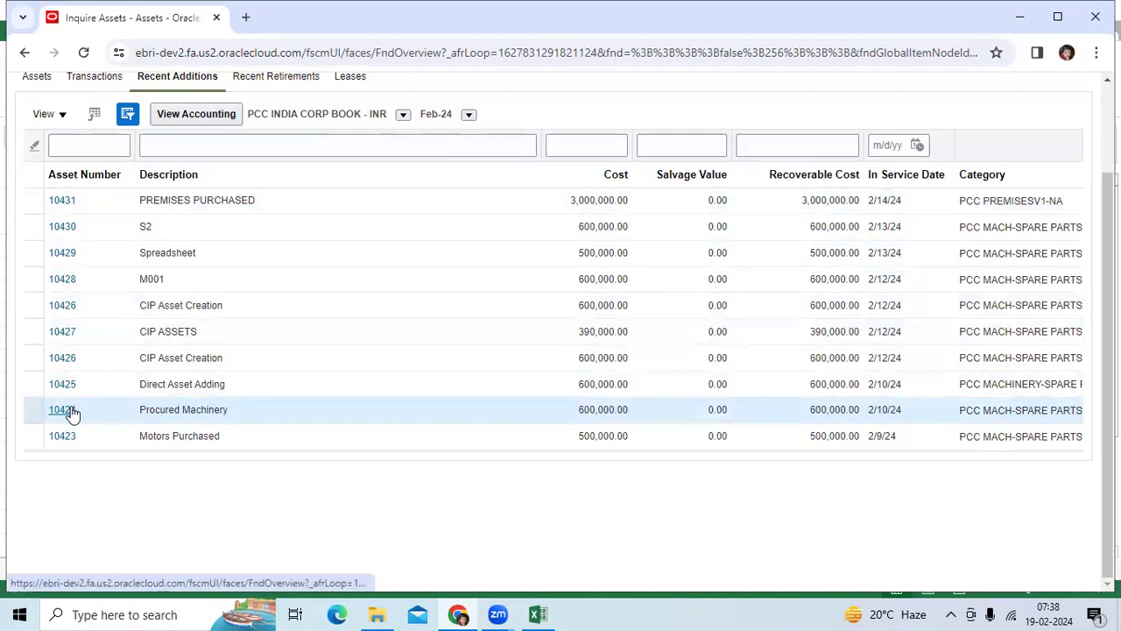
{"action": "left_click", "coordinate": [72, 410]}
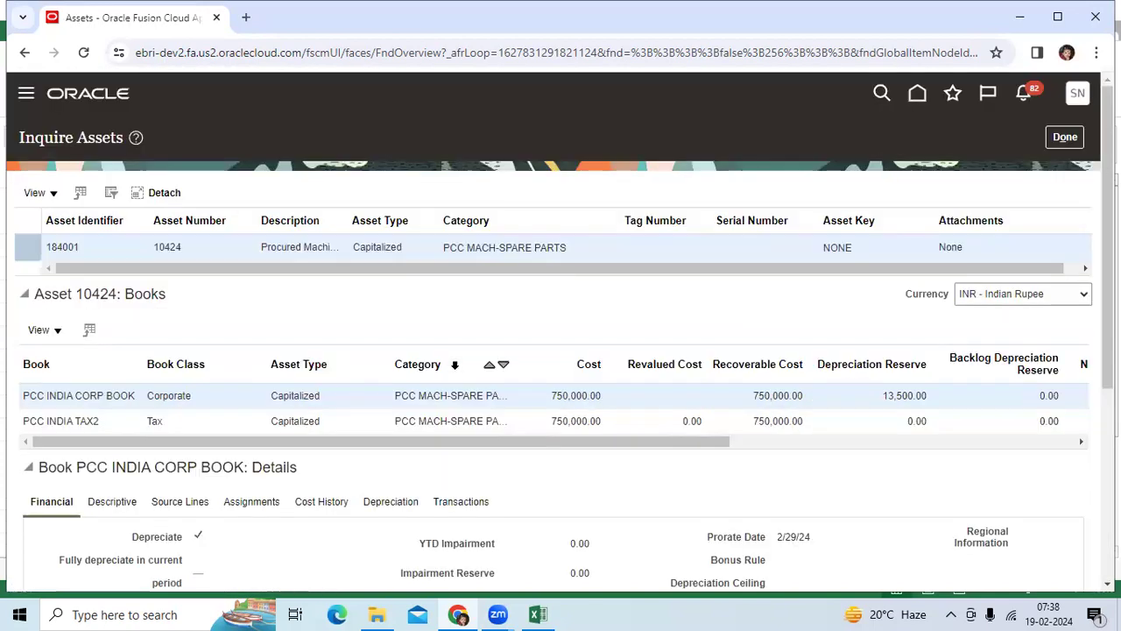
- Show the asset's depreciation in PCC INDIA CORP BOOK and view the accounting for Feb-24
{"action": "scroll", "coordinate": [455, 364], "scroll_direction": "down", "scroll_amount": 5}
{"action": "left_click", "coordinate": [375, 180]}
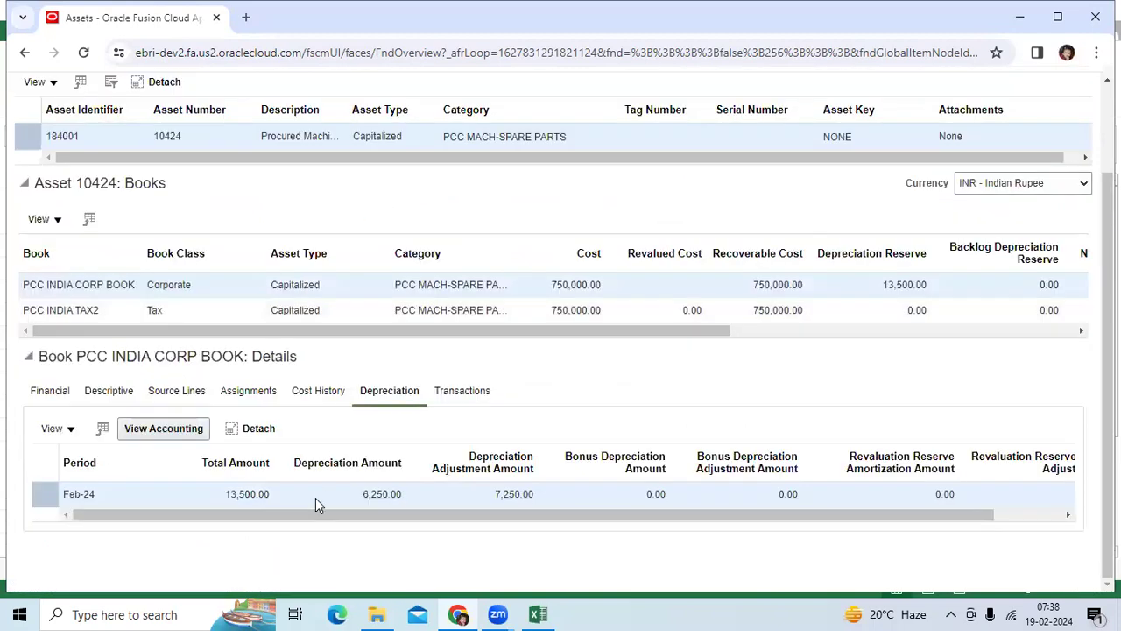
{"action": "left_click", "coordinate": [172, 431]}
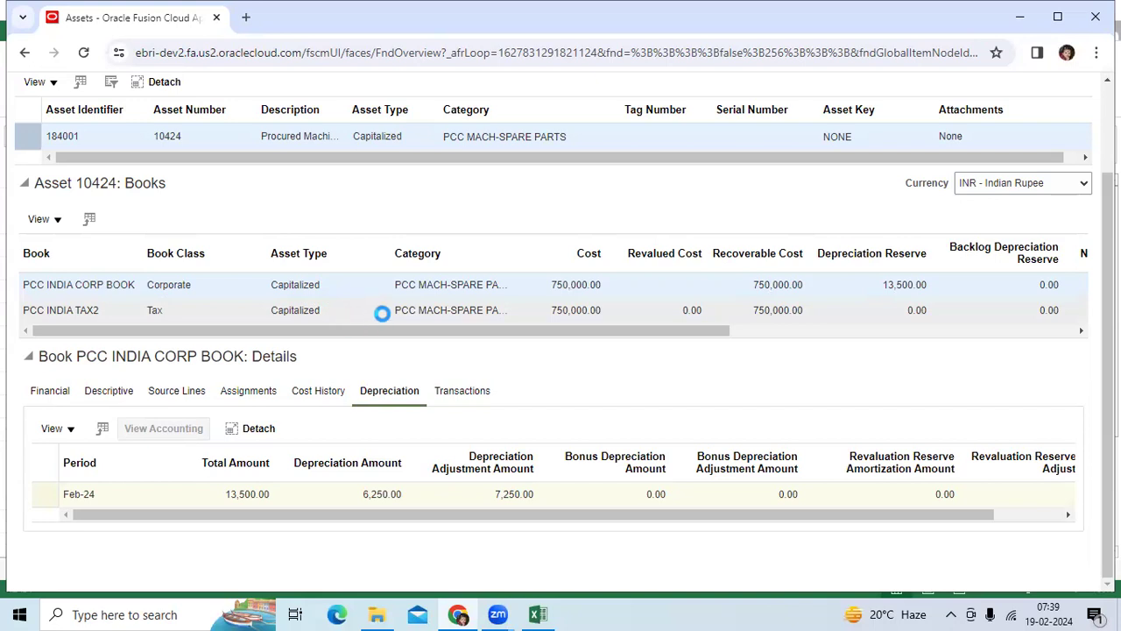
- Show the asset's depreciation details for the PCC INDIA TAX2 book
{"action": "left_click", "coordinate": [459, 305]}
{"action": "left_click", "coordinate": [301, 492]}
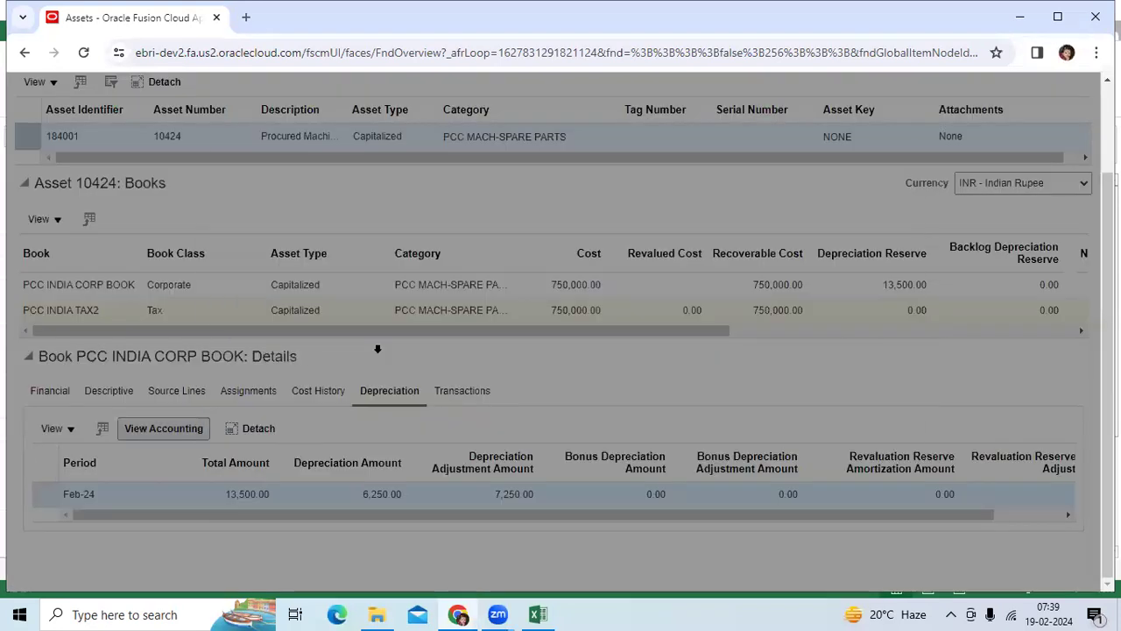
{"action": "key", "text": "Escape"}
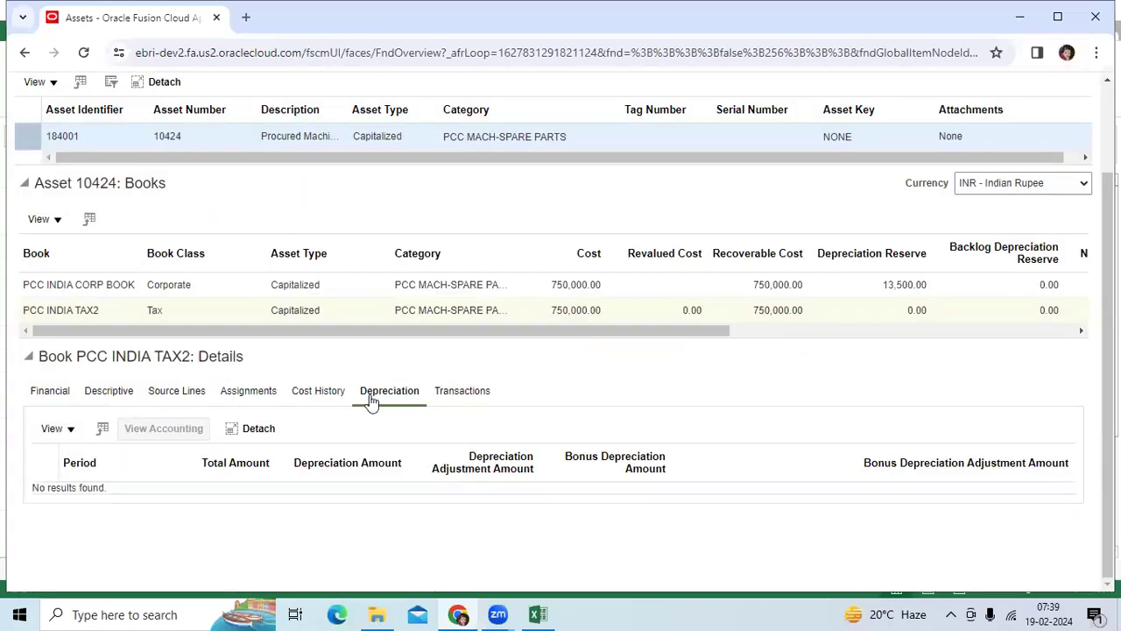
- Select the asset's PCC INDIA CORP BOOK entry, close the asset inquiry and return to the asset additions list
{"action": "left_click", "coordinate": [270, 284]}
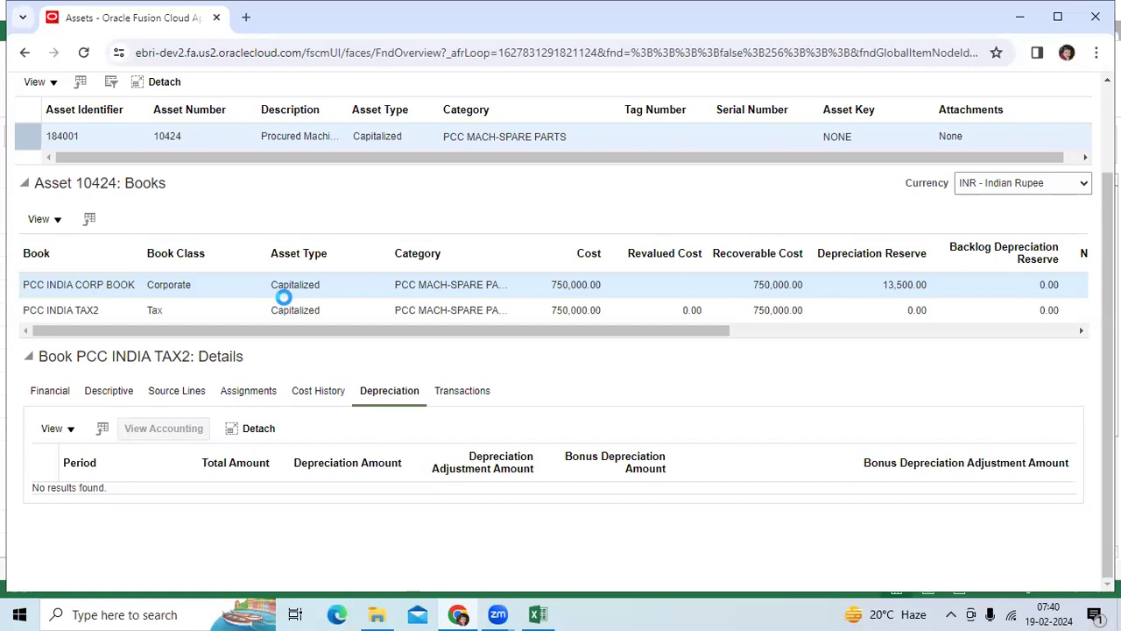
{"action": "scroll", "coordinate": [790, 310], "scroll_direction": "up", "scroll_amount": 2}
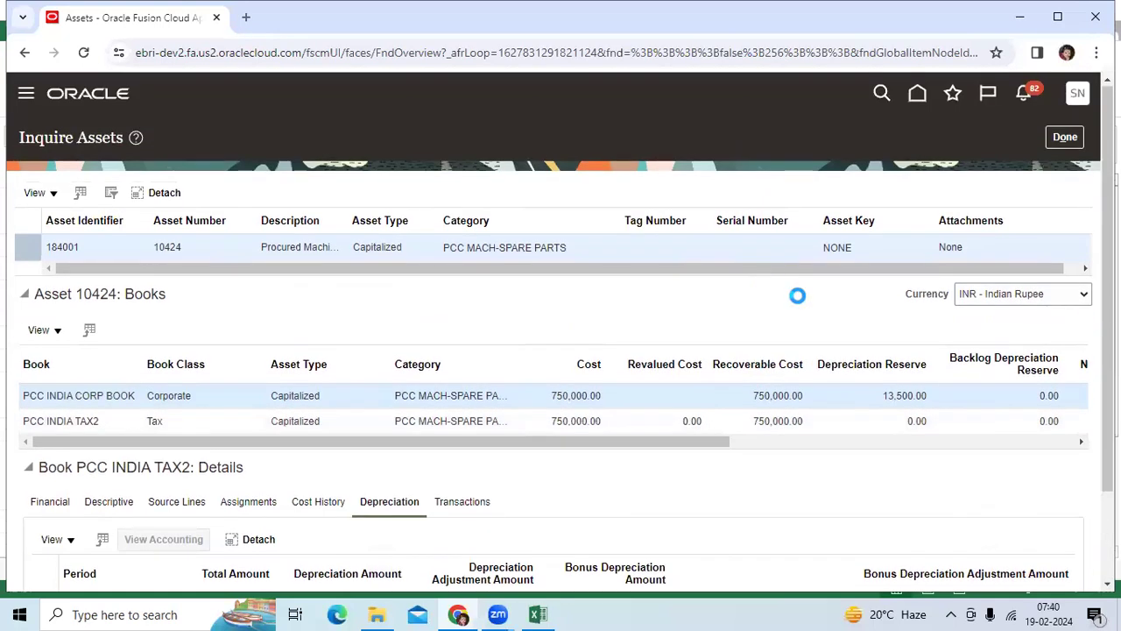
{"action": "left_click", "coordinate": [1065, 137]}
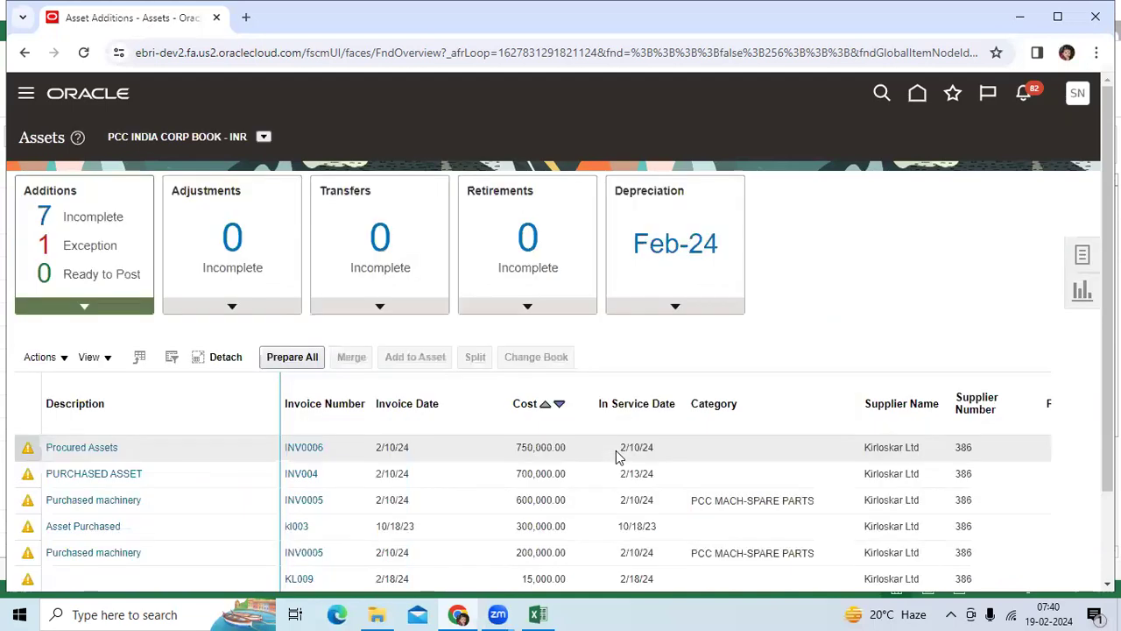
{"action": "scroll", "coordinate": [508, 418], "scroll_direction": "down", "scroll_amount": 2}
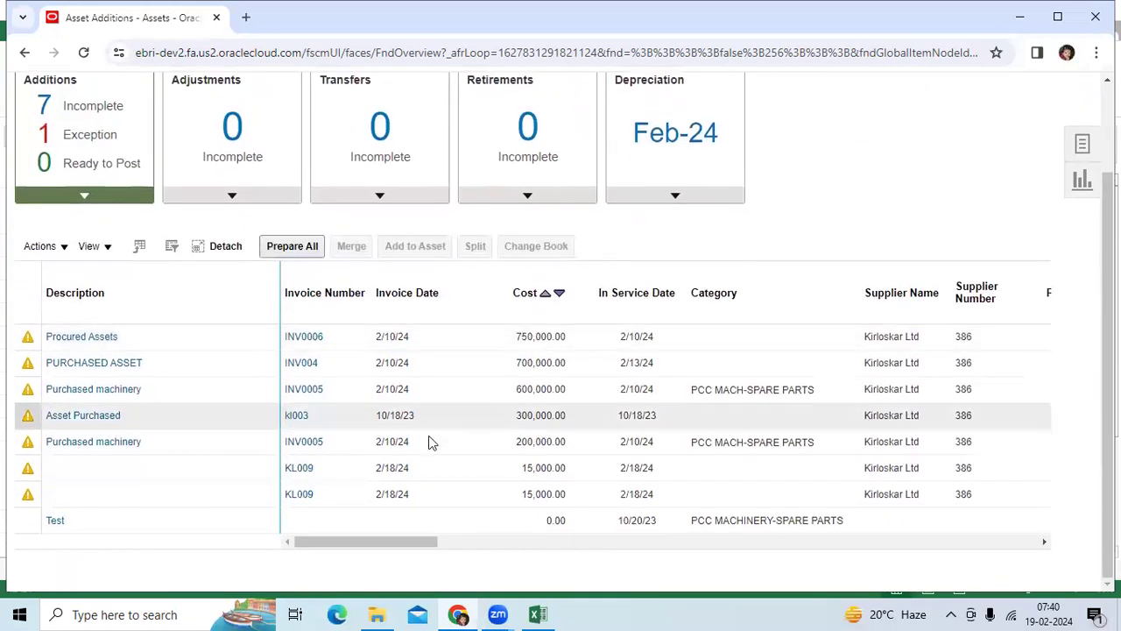
{"action": "mouse_move", "coordinate": [538, 613]}
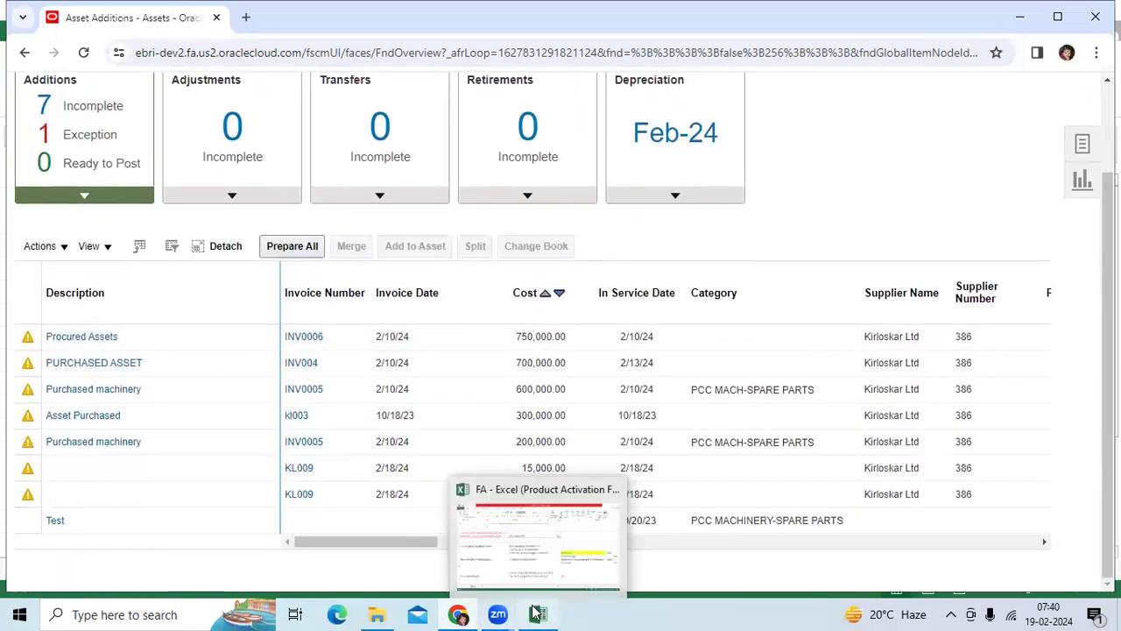
- In the Financials setup, search tasks for %Manage%Distribut% and open the Fixed Assets task Manage Asset Distribution Sets
{"action": "scroll", "coordinate": [909, 294], "scroll_direction": "up", "scroll_amount": 2}
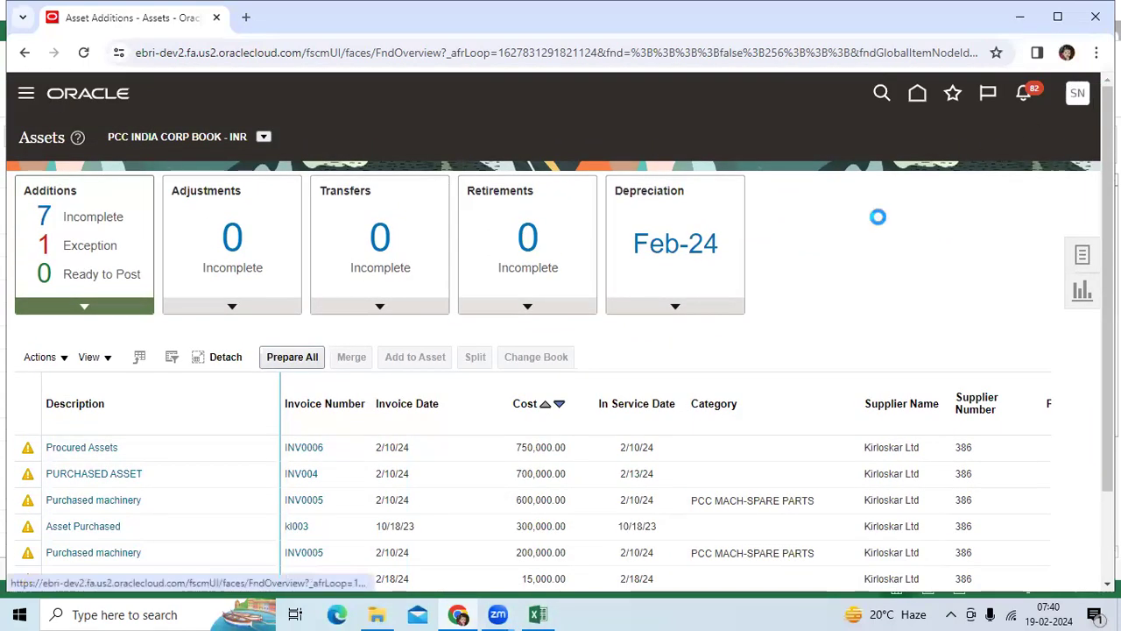
{"action": "left_click", "coordinate": [783, 342]}
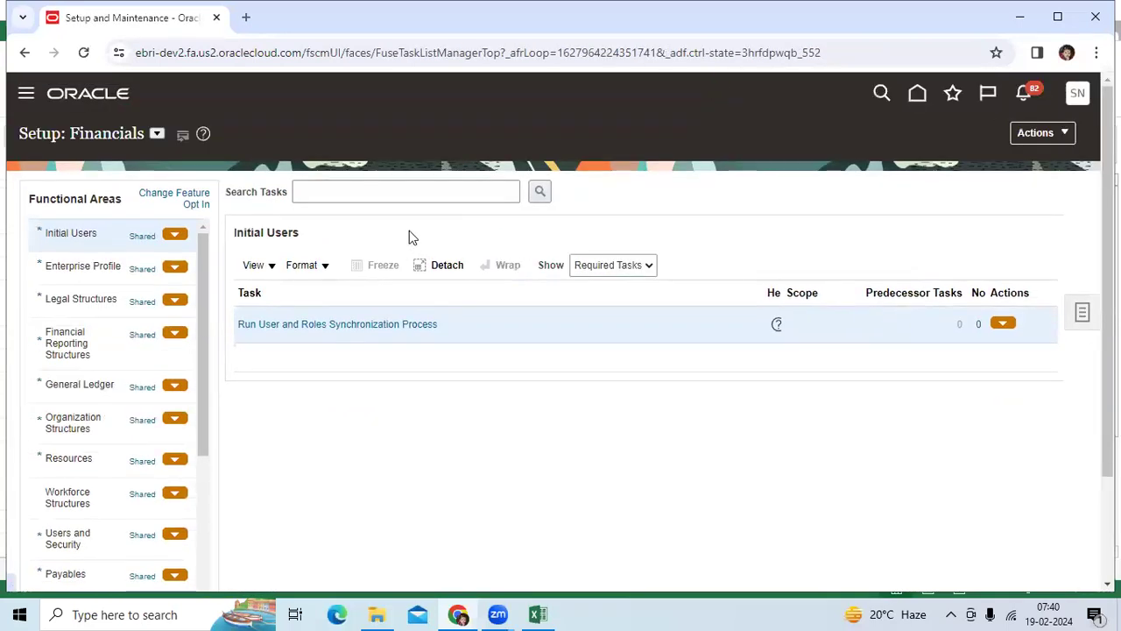
{"action": "left_click", "coordinate": [412, 192]}
{"action": "type", "text": "%Manage%Distribution%Set%"}
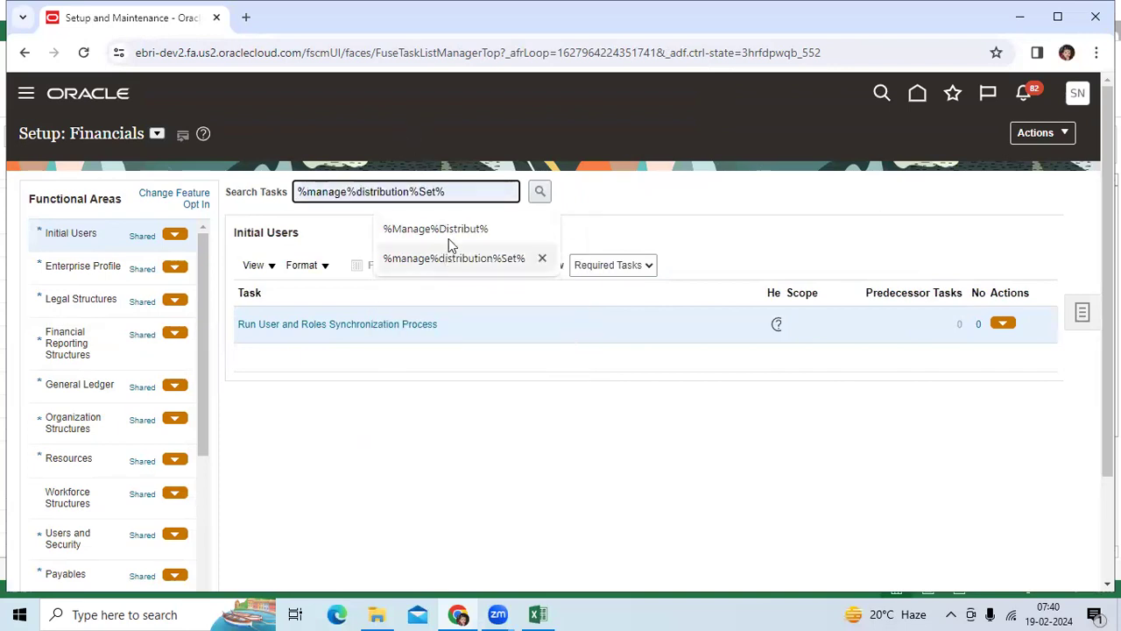
{"action": "left_click", "coordinate": [443, 229]}
{"action": "left_click", "coordinate": [537, 193]}
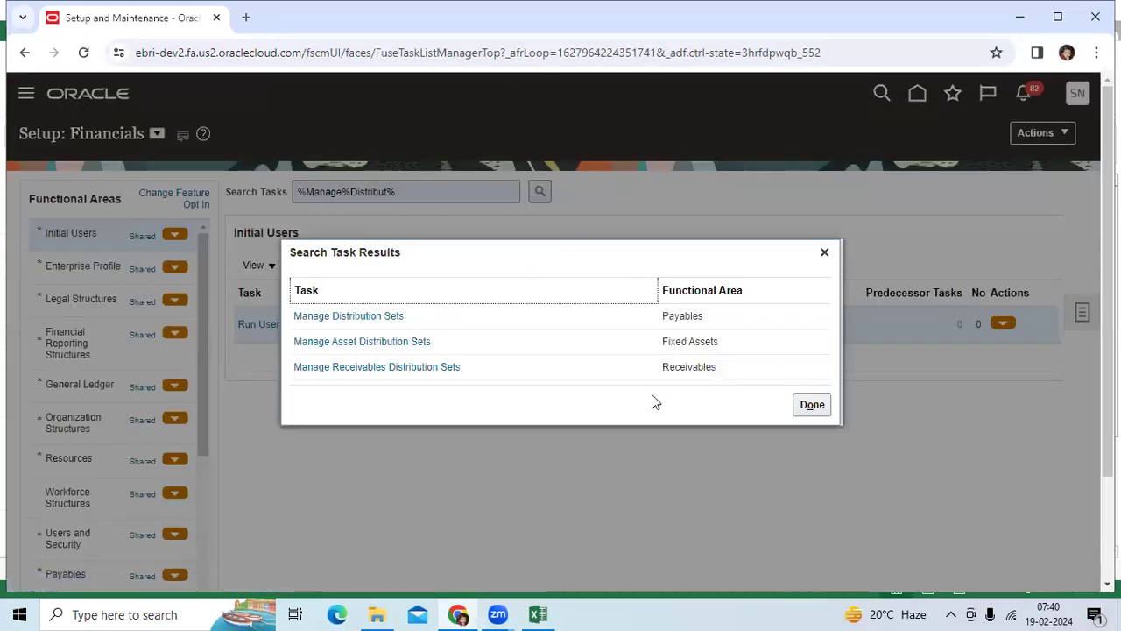
{"action": "left_click", "coordinate": [403, 344]}
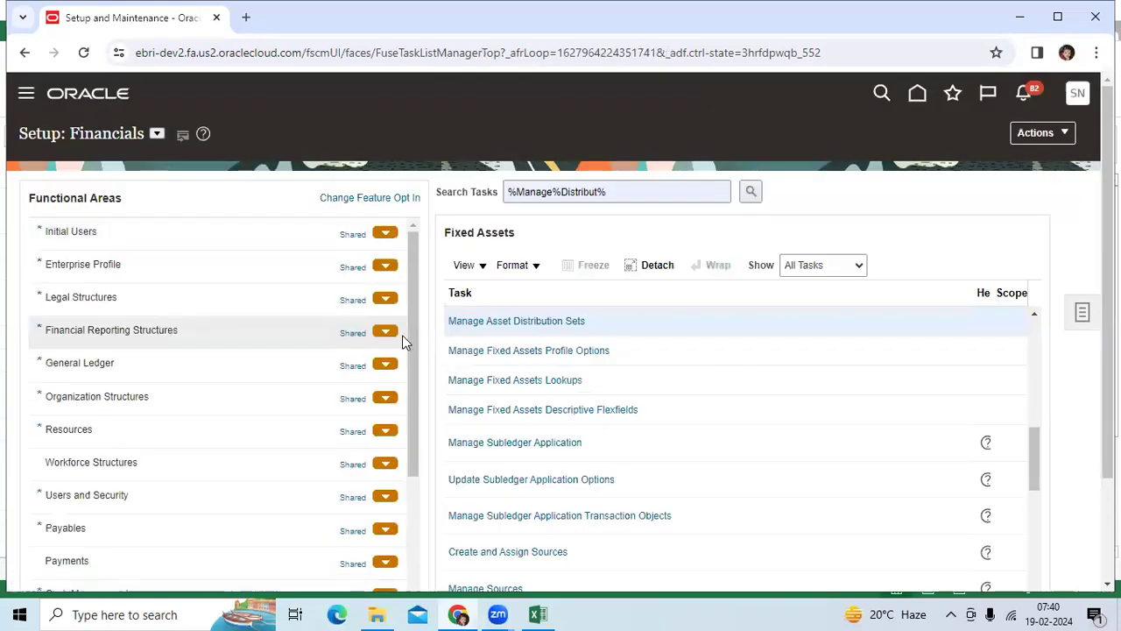
{"action": "left_click", "coordinate": [521, 320]}
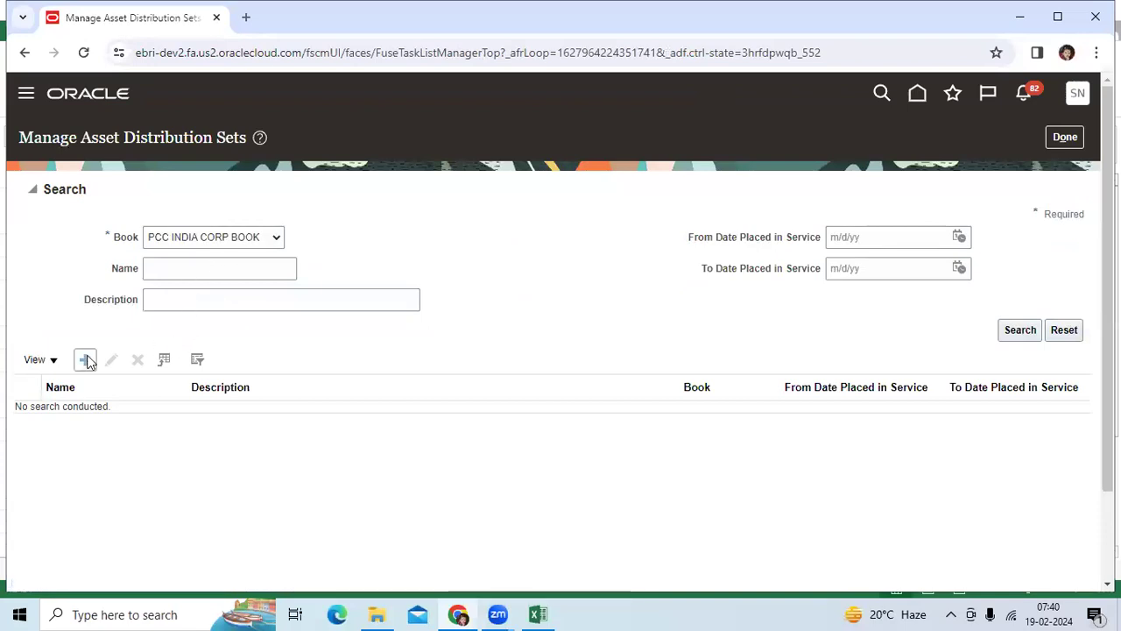
- Create a distribution set named PCC Machi Distribution Se and assign it to the book PCC INDIA CORP BOOK
{"action": "left_click", "coordinate": [364, 195]}
{"action": "type", "text": "PCC "}
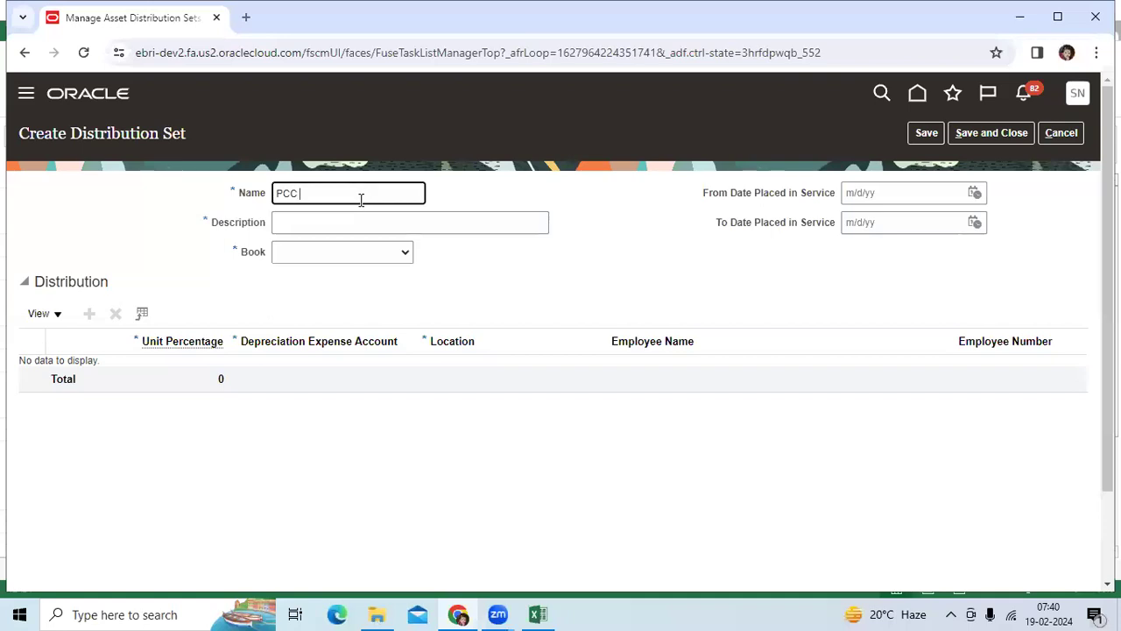
{"action": "type", "text": "Machi Distribution Se"}
{"action": "left_click", "coordinate": [344, 214]}
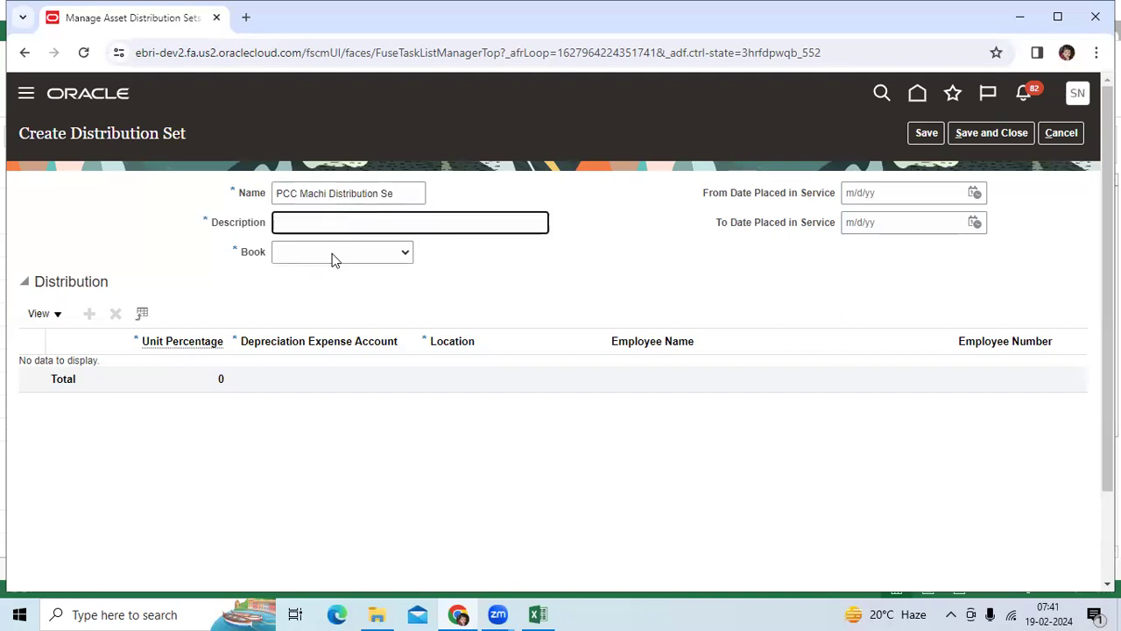
{"action": "left_click", "coordinate": [332, 253]}
{"action": "scroll", "coordinate": [388, 468], "scroll_direction": "down", "scroll_amount": 1}
{"action": "scroll", "coordinate": [388, 468], "scroll_direction": "down", "scroll_amount": 5}
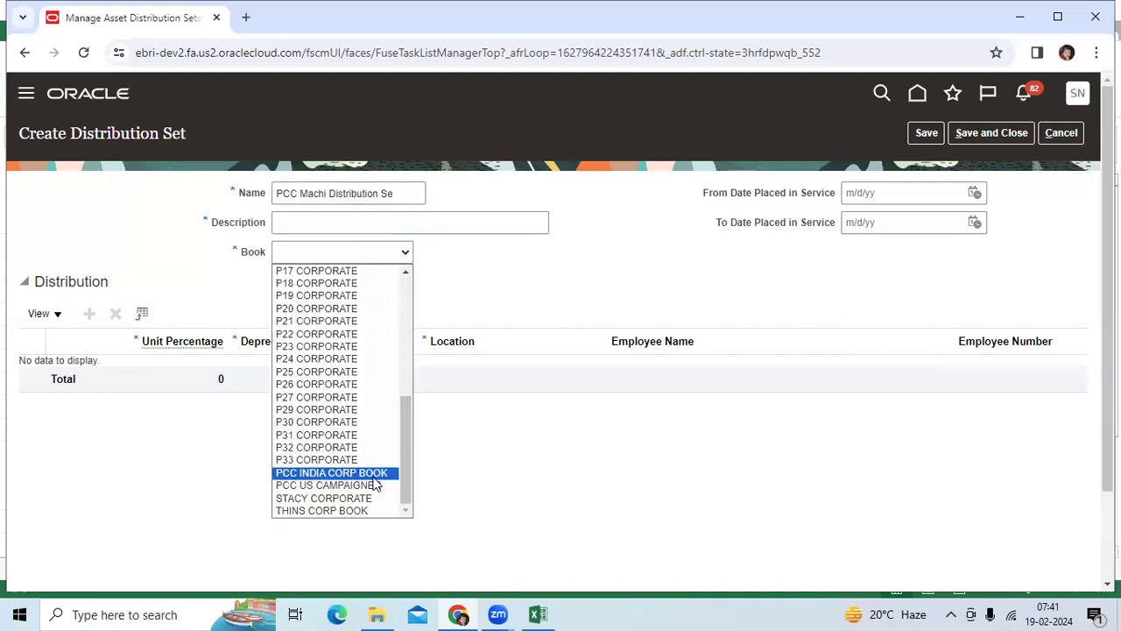
{"action": "left_click", "coordinate": [376, 469]}
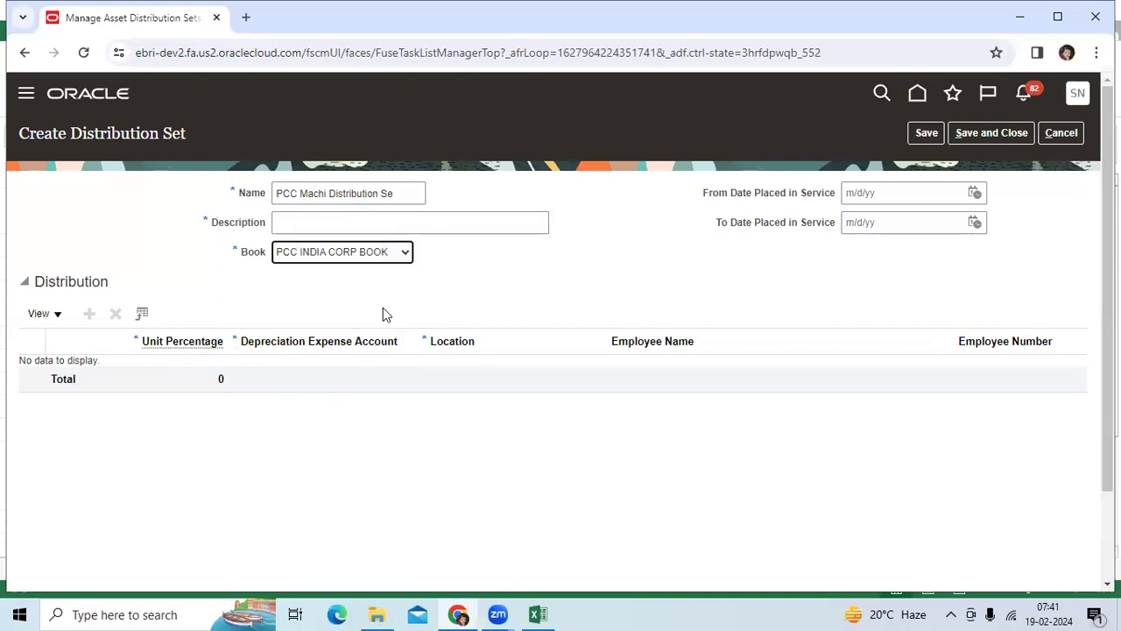
{"action": "key", "text": "Tab"}
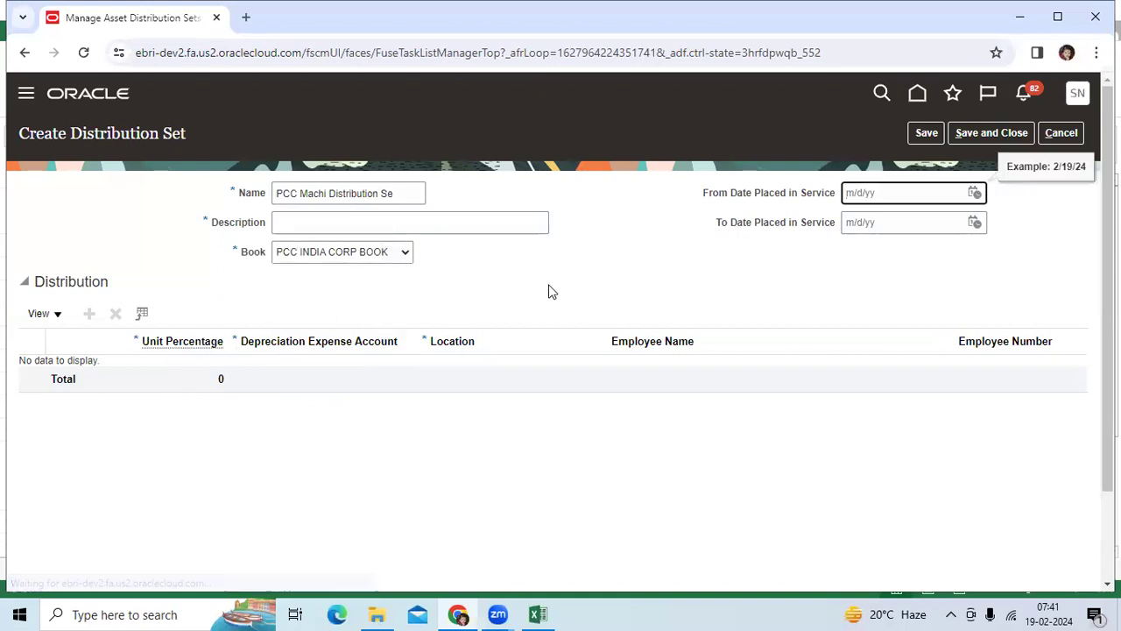
{"action": "left_click", "coordinate": [845, 175]}
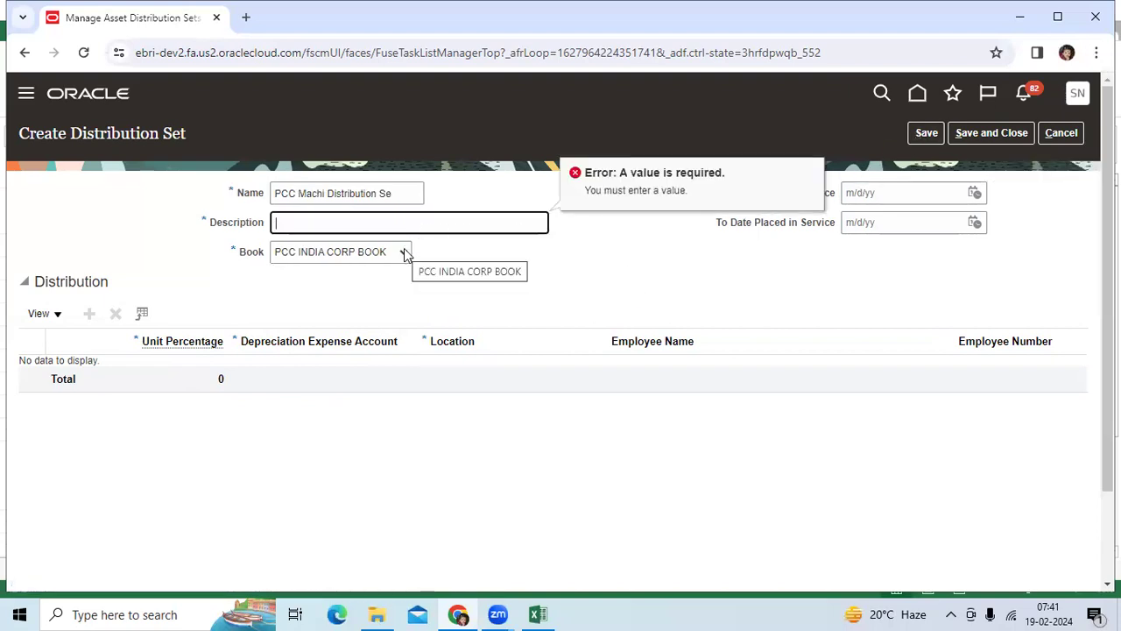
- Fill the distribution set's description with a copy of its name, PCC Machi Distribution Se
{"action": "key", "text": "shift+Tab"}
{"action": "key", "text": "ctrl+c"}
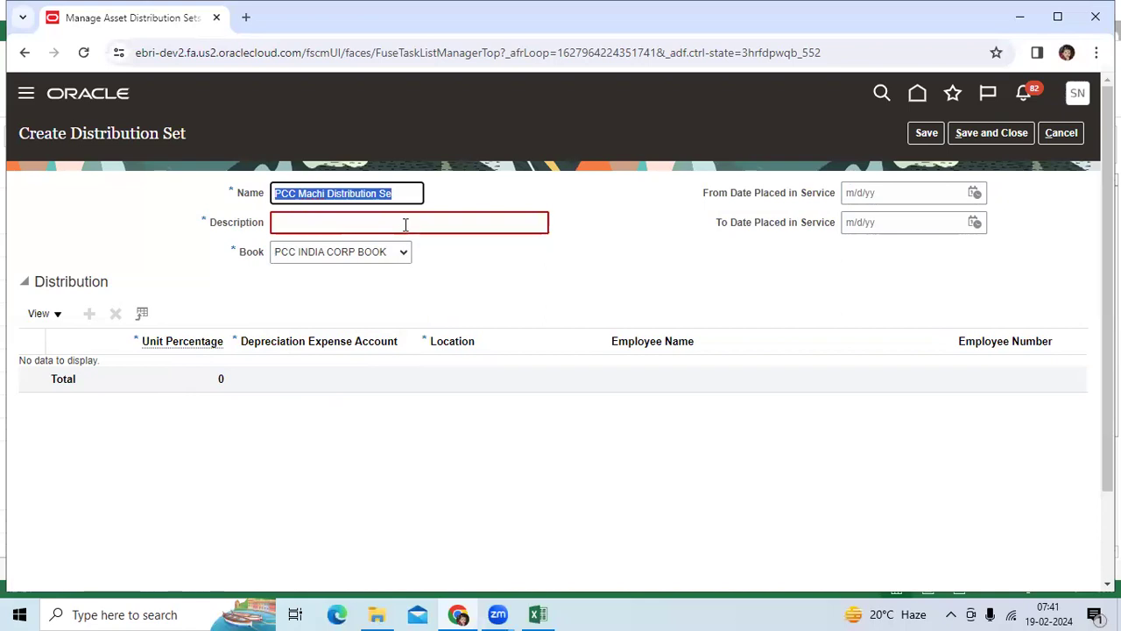
{"action": "left_click", "coordinate": [405, 223]}
{"action": "key", "text": "ctrl+v"}
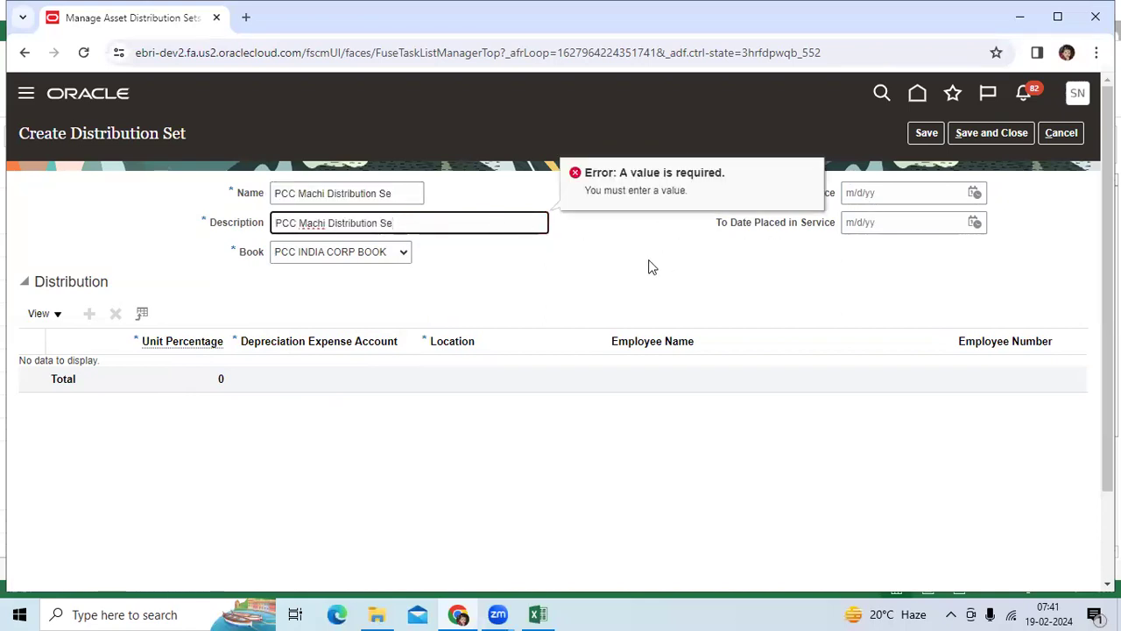
{"action": "key", "text": "Tab"}
{"action": "key", "text": "Tab"}
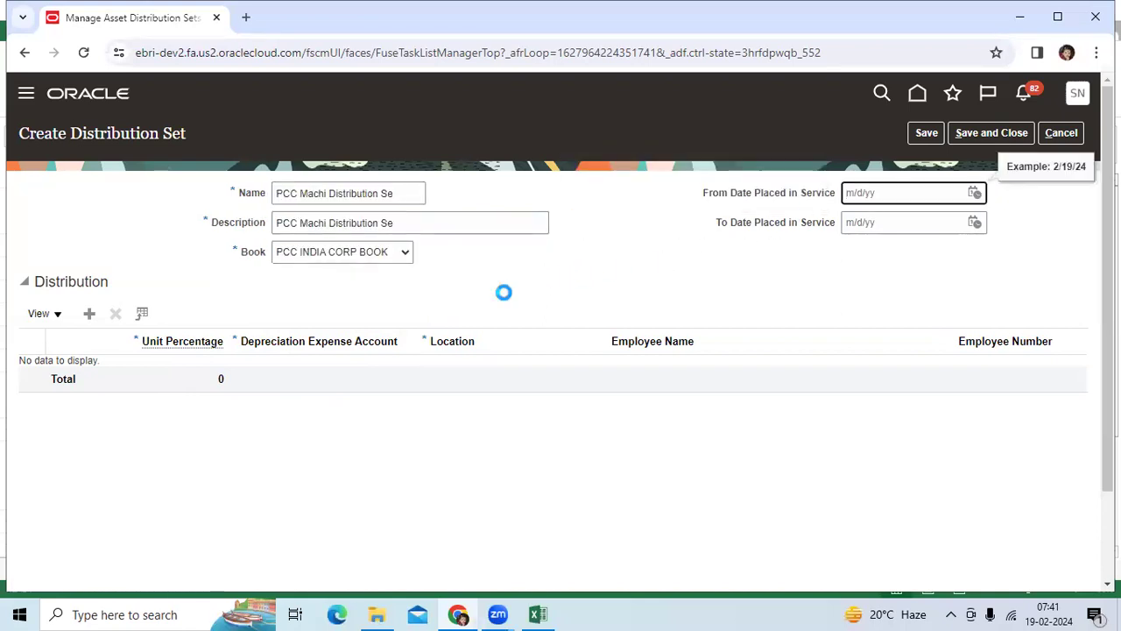
{"action": "key", "text": "Tab"}
- Add a distribution line with a unit percentage of 50
{"action": "left_click", "coordinate": [89, 315]}
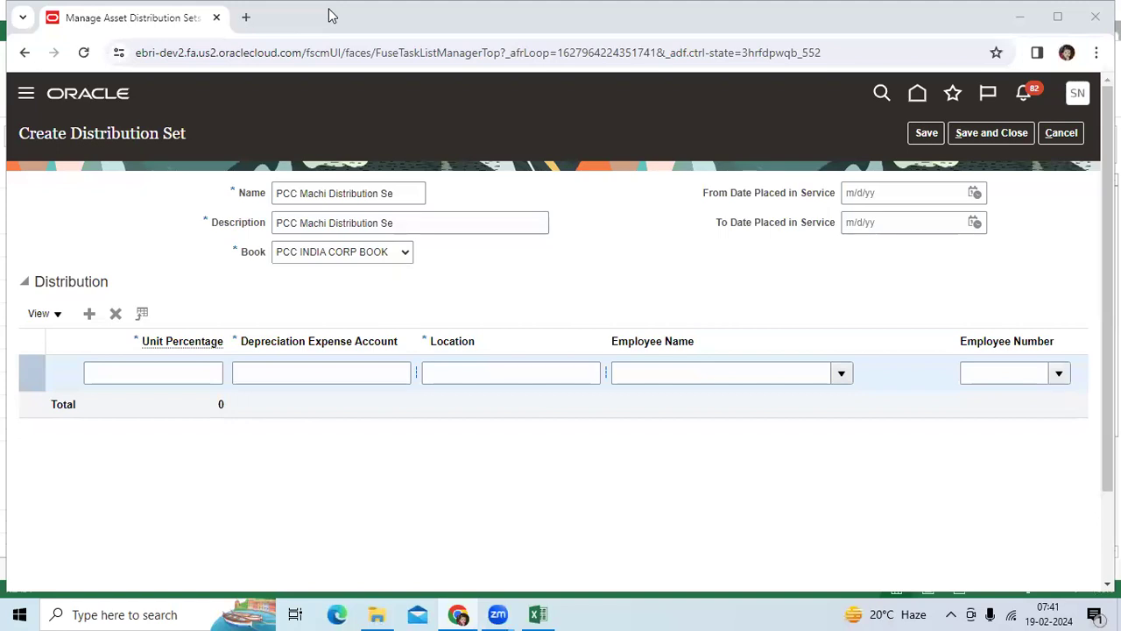
{"action": "left_click", "coordinate": [175, 369]}
{"action": "key", "text": "Tab"}
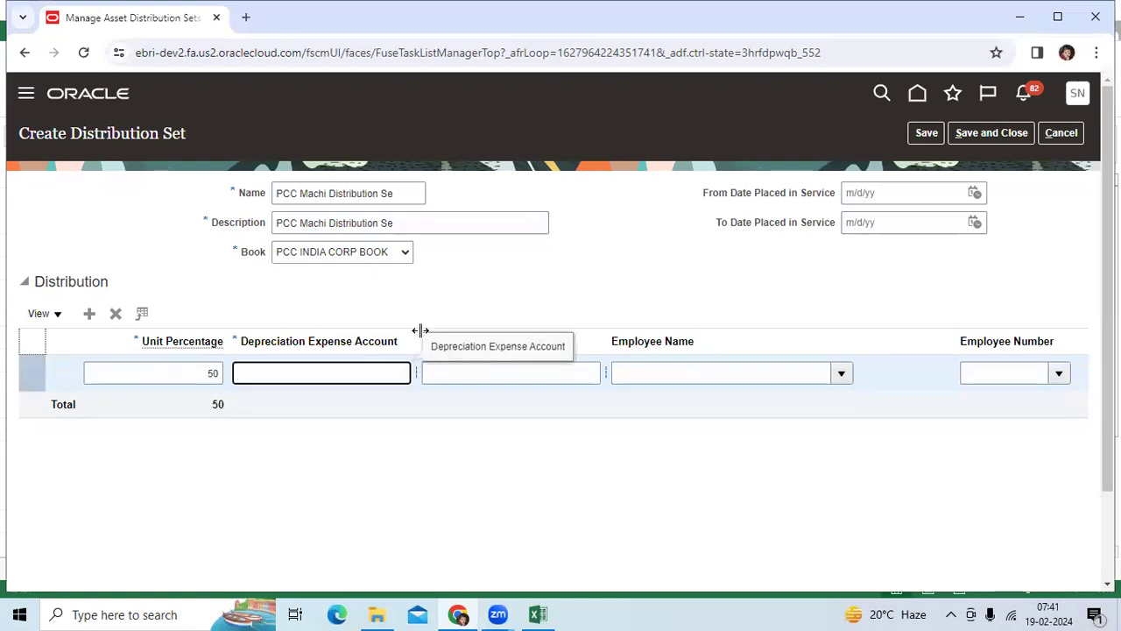
- For the line's depreciation expense account, search natural accounts by description De and select 56500, Dep Exp-Machinery
{"action": "left_click_drag", "start_coordinate": [421, 333], "coordinate": [470, 330]}
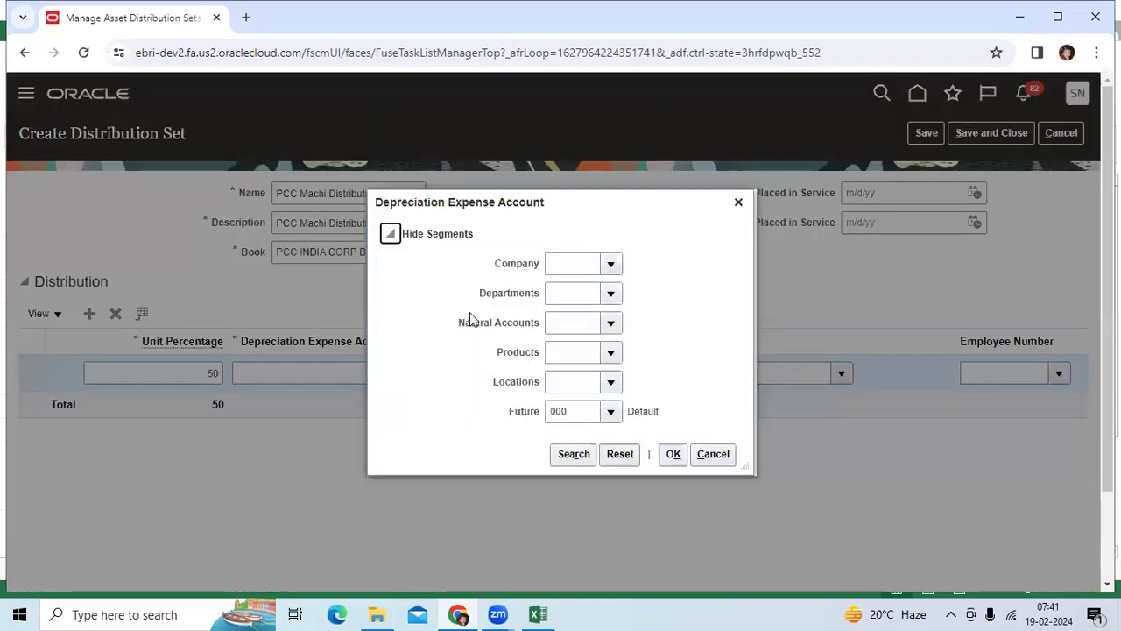
{"action": "left_click", "coordinate": [573, 322]}
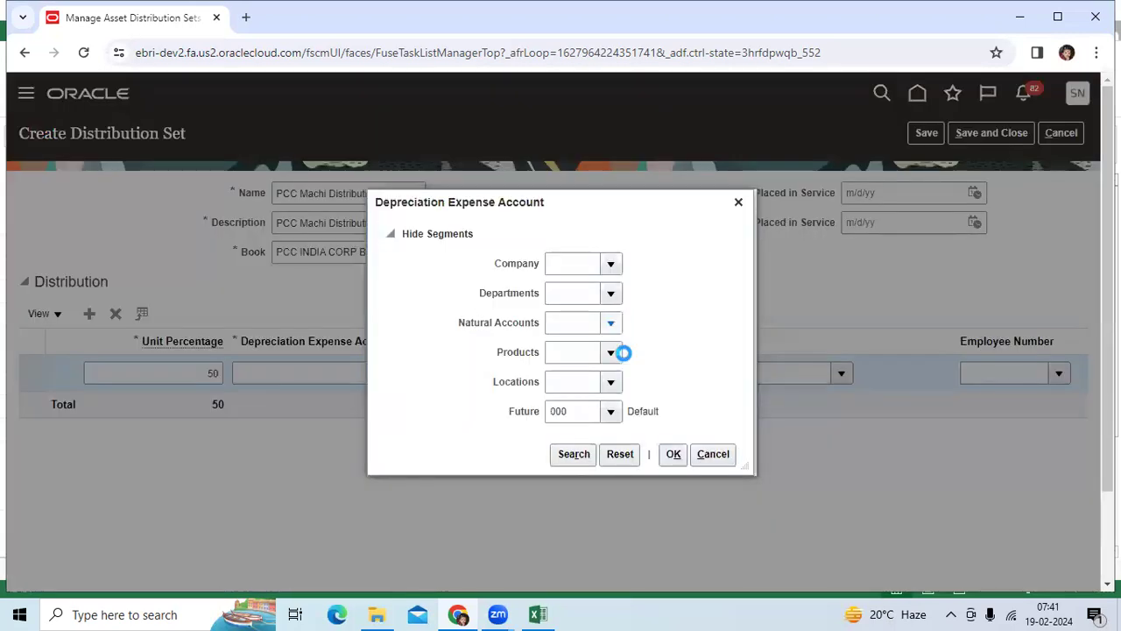
{"action": "scroll", "coordinate": [714, 556], "scroll_direction": "down", "scroll_amount": 1}
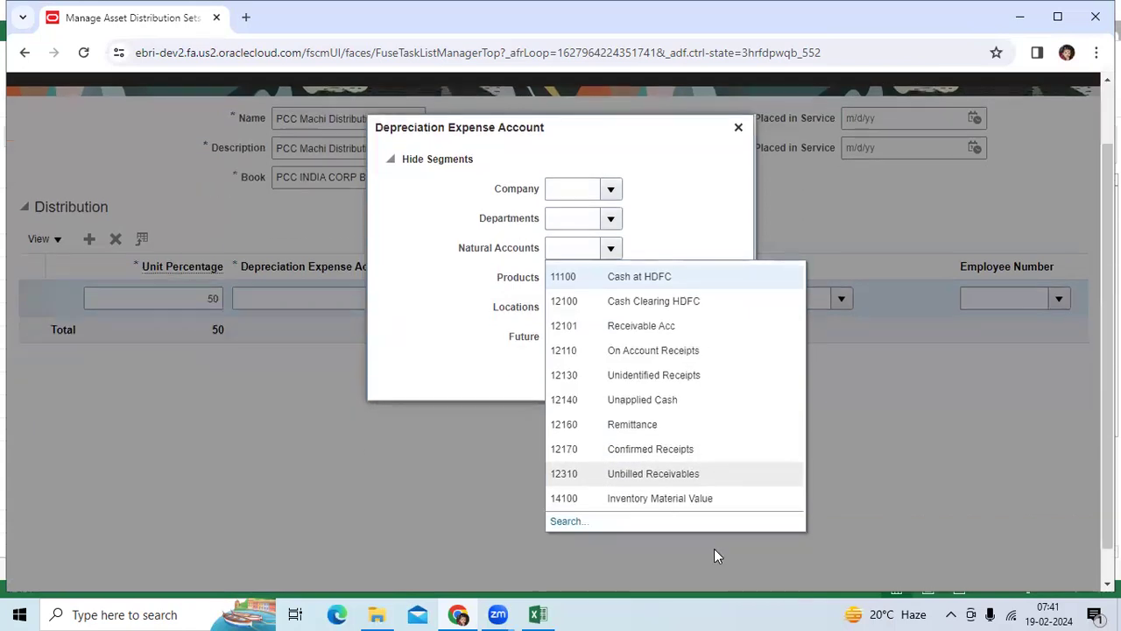
{"action": "left_click", "coordinate": [571, 487]}
{"action": "left_click", "coordinate": [541, 330]}
{"action": "type", "text": "De"}
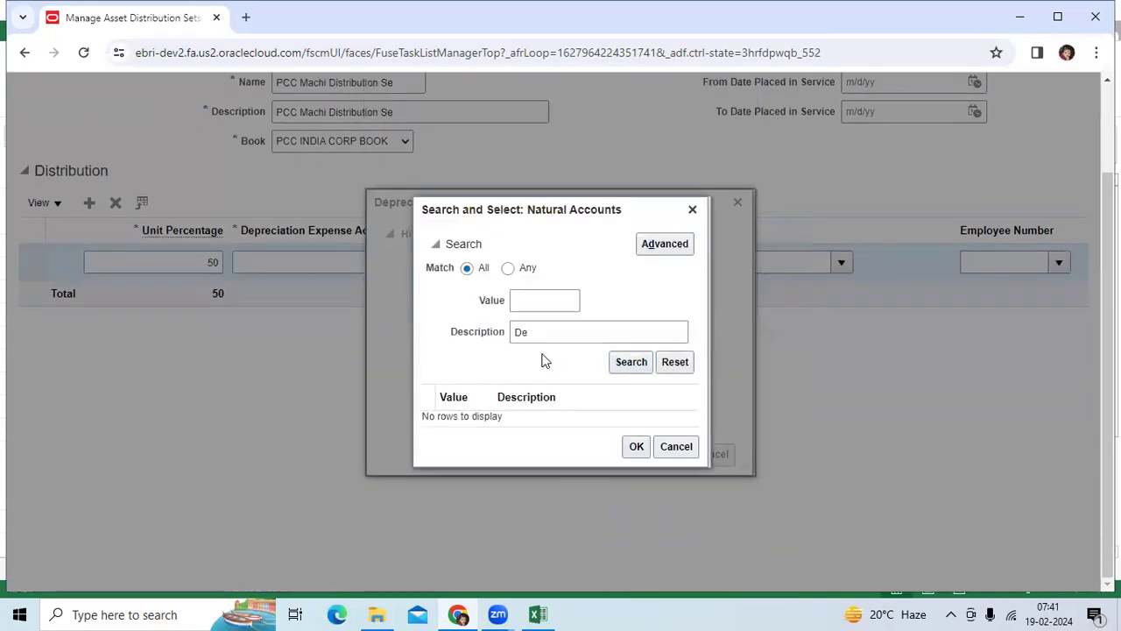
{"action": "key", "text": "Return"}
{"action": "left_click", "coordinate": [571, 428]}
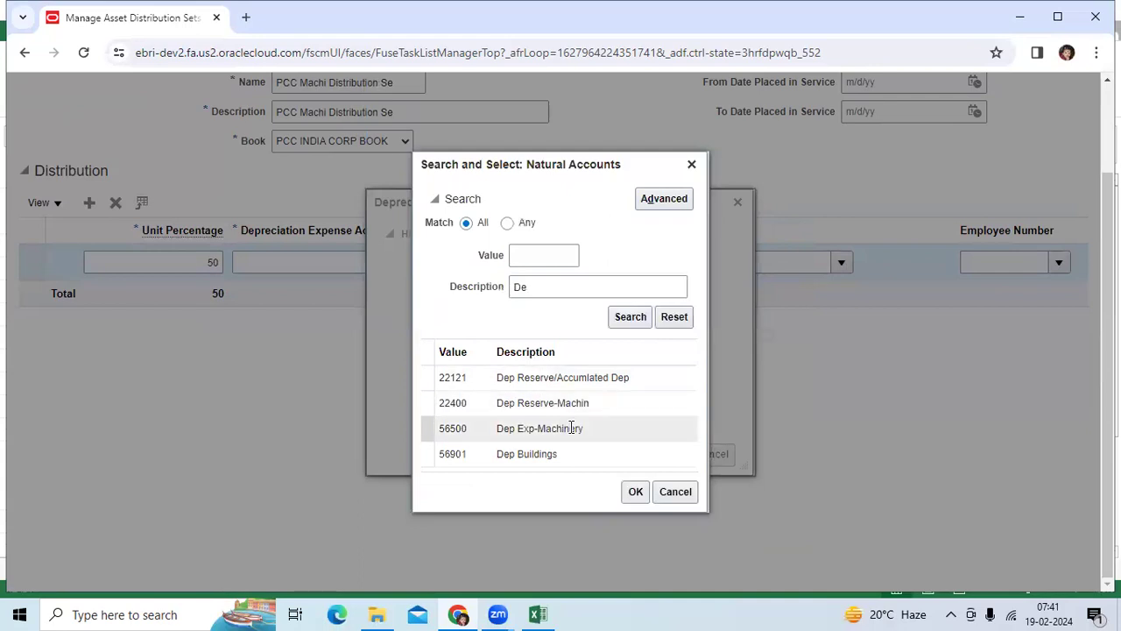
{"action": "left_click", "coordinate": [635, 491]}
{"action": "left_click", "coordinate": [571, 452]}
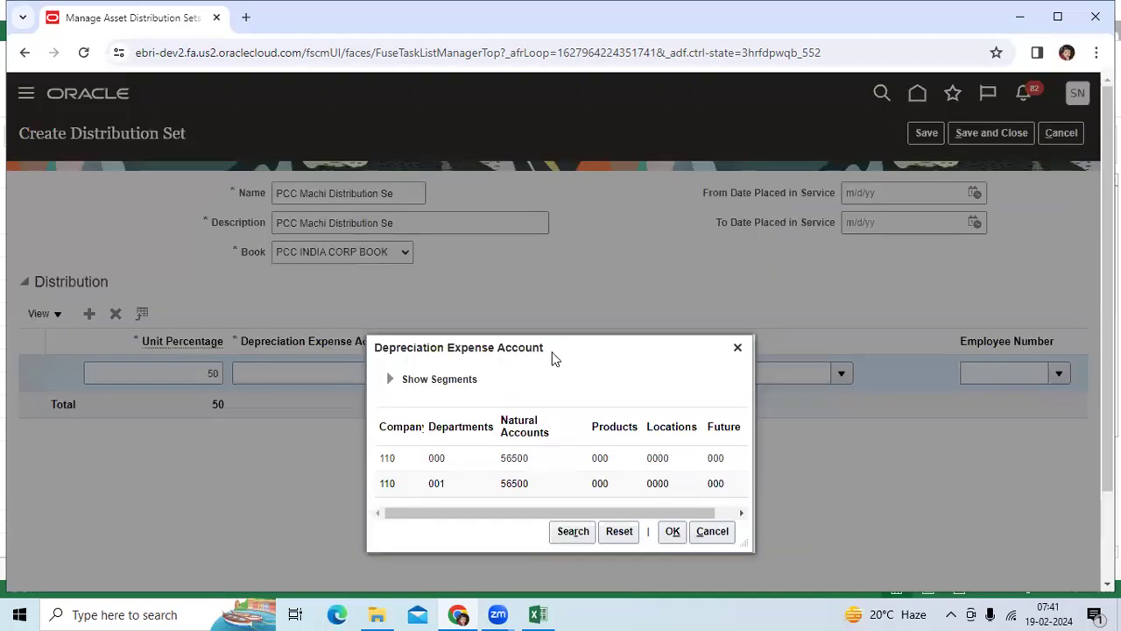
{"action": "left_click", "coordinate": [568, 349]}
{"action": "left_click", "coordinate": [670, 420]}
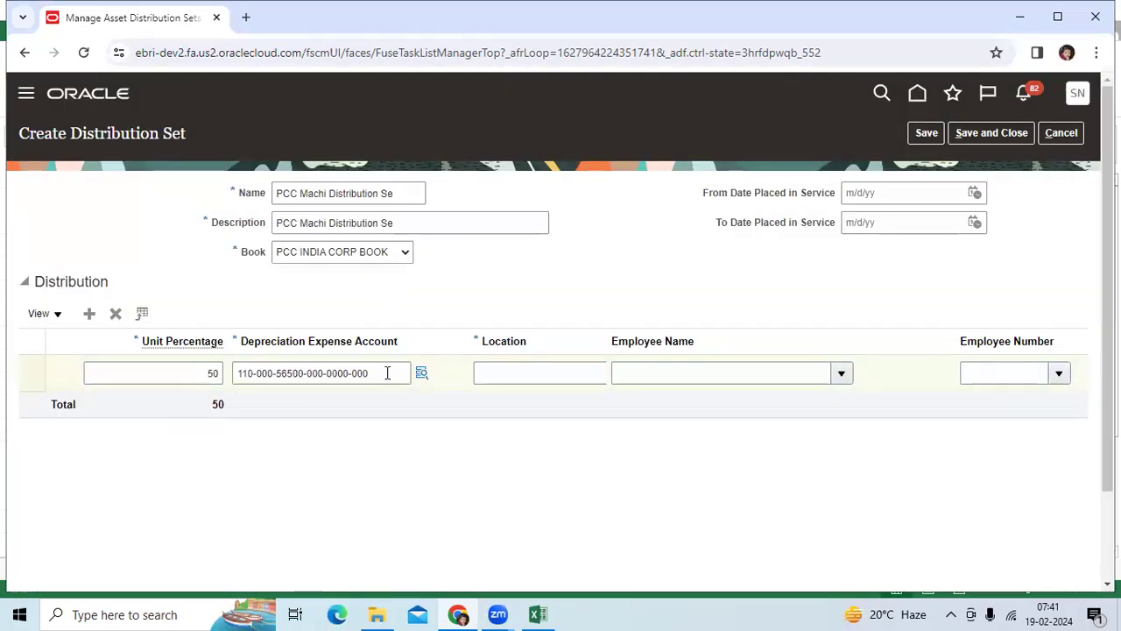
{"action": "left_click", "coordinate": [90, 314]}
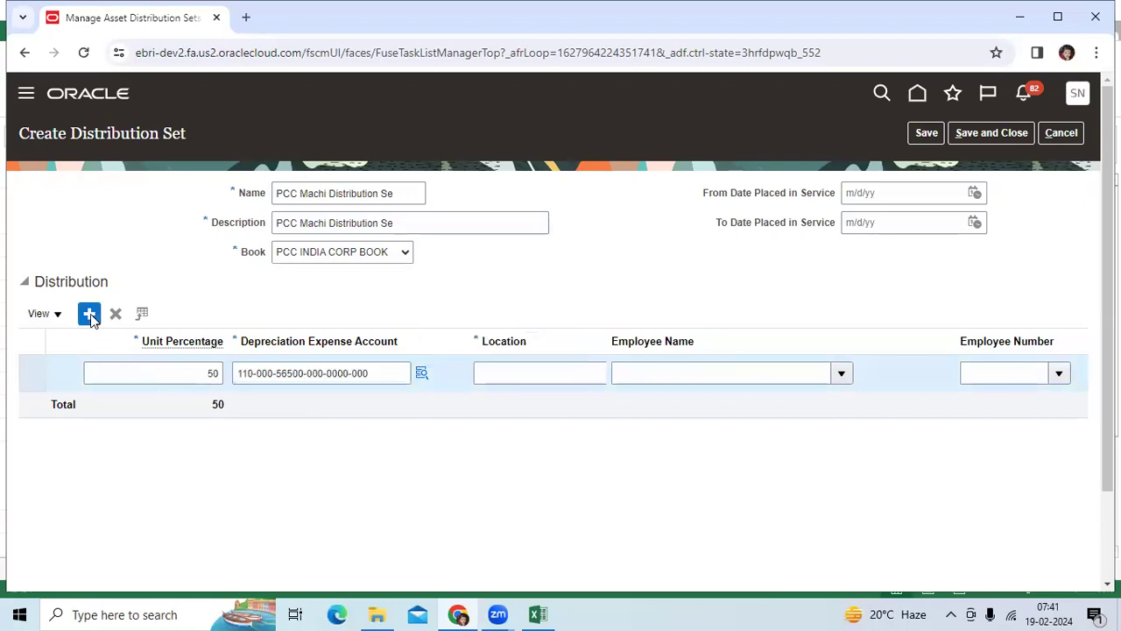
{"action": "left_click", "coordinate": [194, 374]}
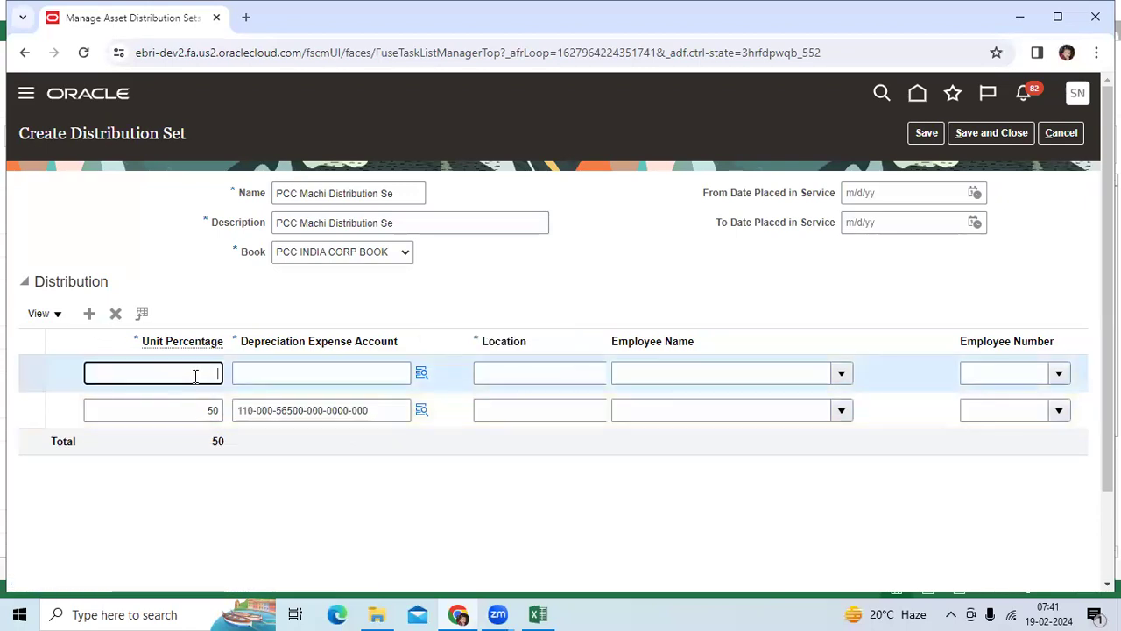
{"action": "type", "text": "50"}
{"action": "key", "text": "Tab"}
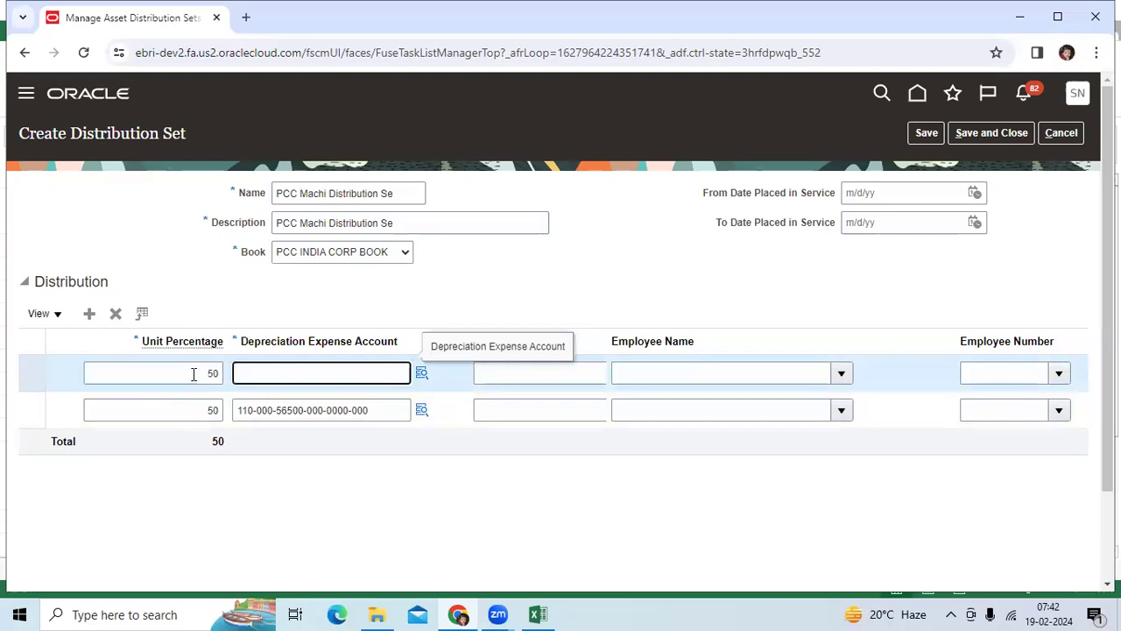
{"action": "key", "text": "ctrl+v"}
{"action": "key", "text": "Tab"}
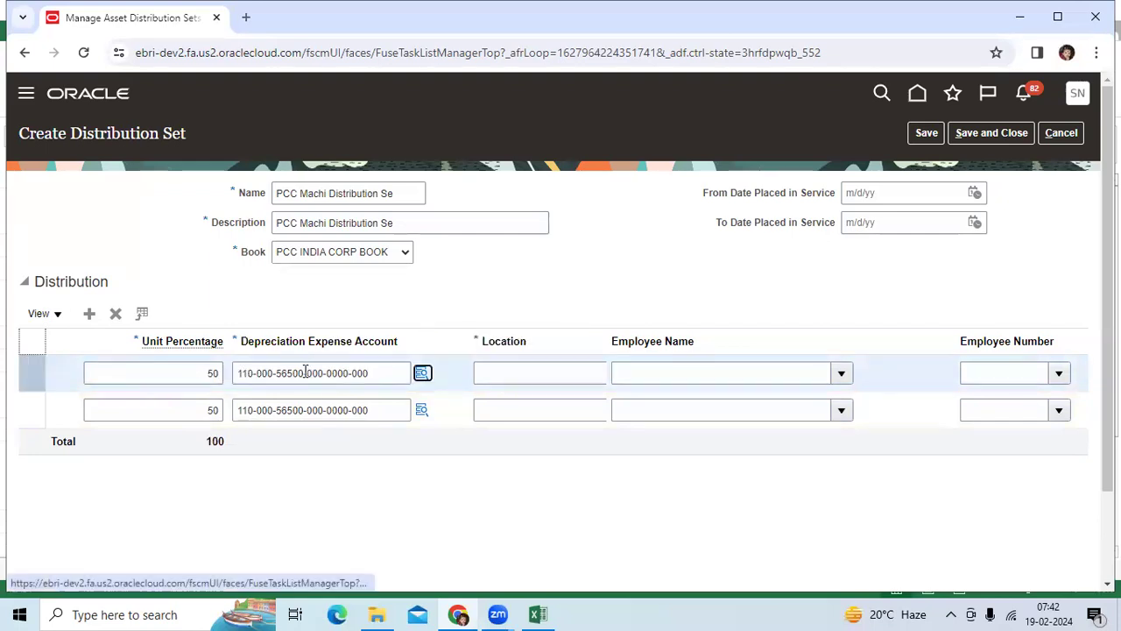
{"action": "left_click", "coordinate": [268, 408]}
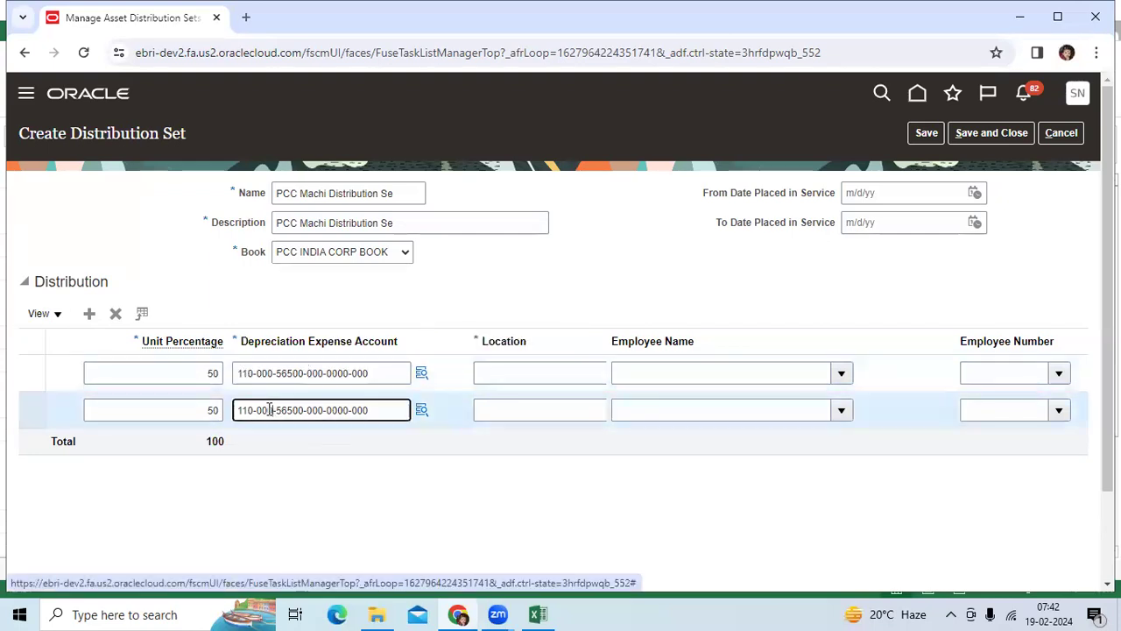
{"action": "key", "text": "Tab"}
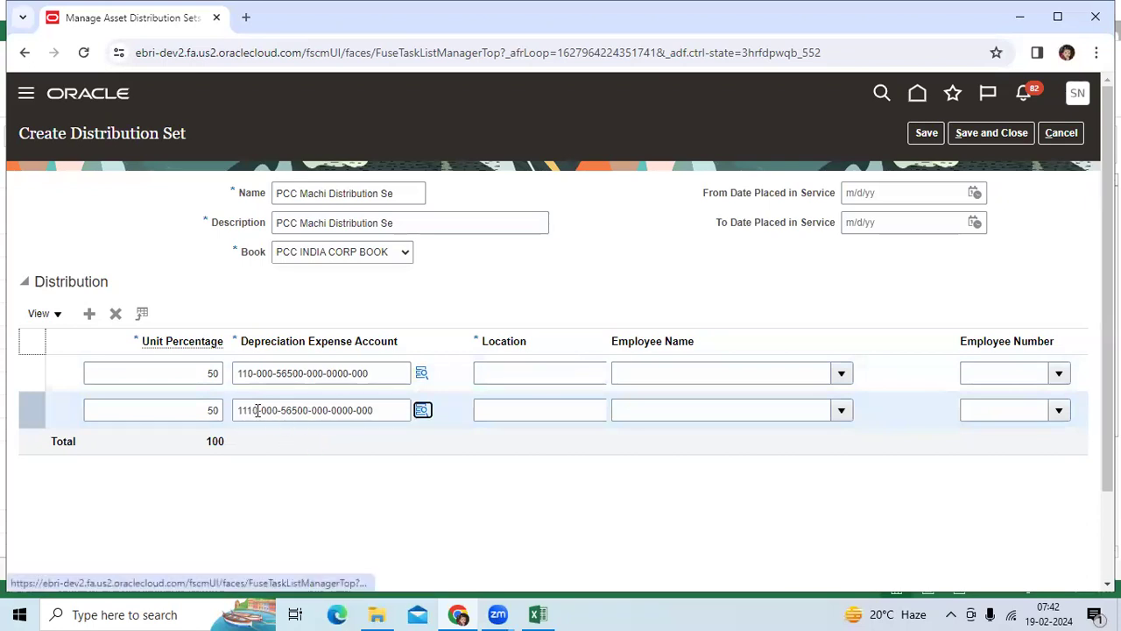
{"action": "left_click", "coordinate": [246, 410]}
{"action": "key", "text": "BackSpace"}
{"action": "left_click", "coordinate": [271, 410]}
{"action": "key", "text": "BackSpace"}
{"action": "type", "text": "1"}
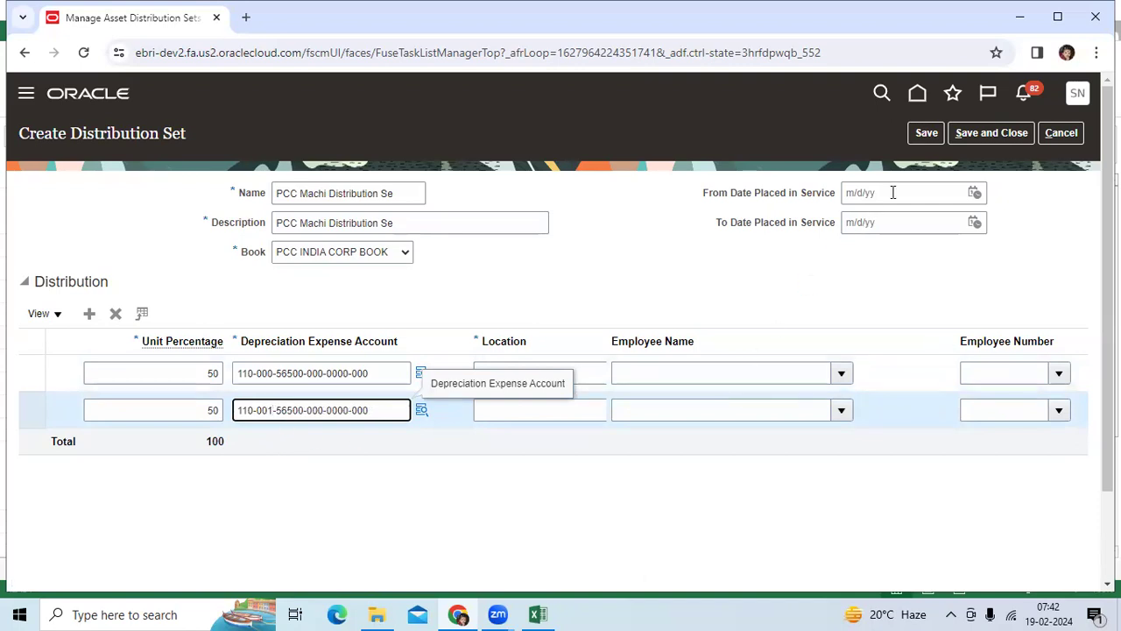
{"action": "left_click", "coordinate": [929, 135]}
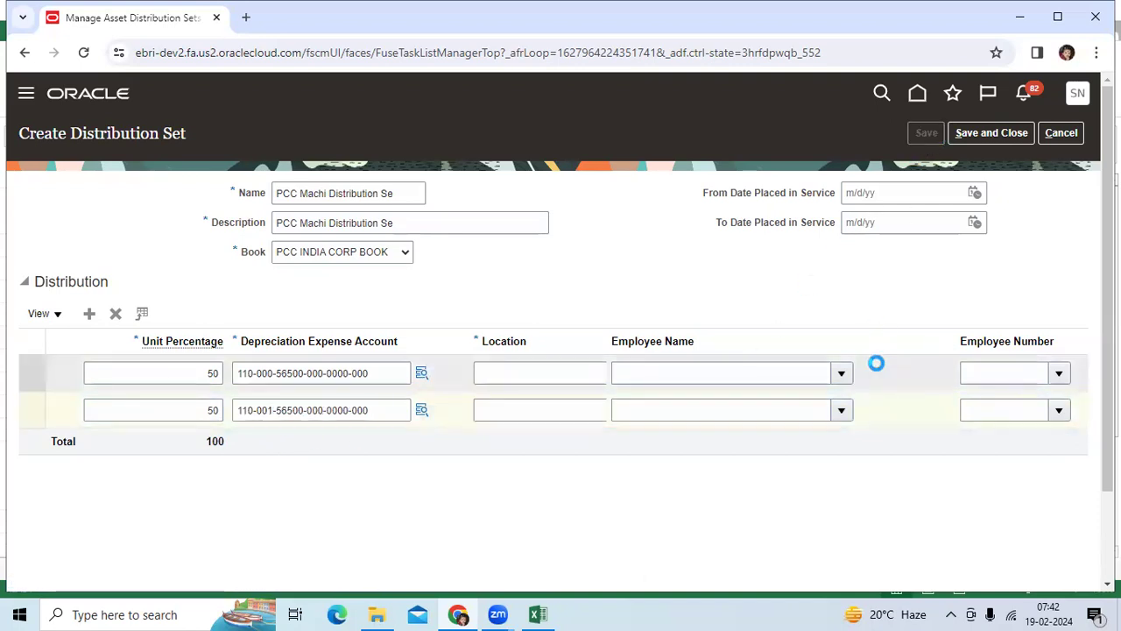
{"action": "left_click", "coordinate": [986, 135]}
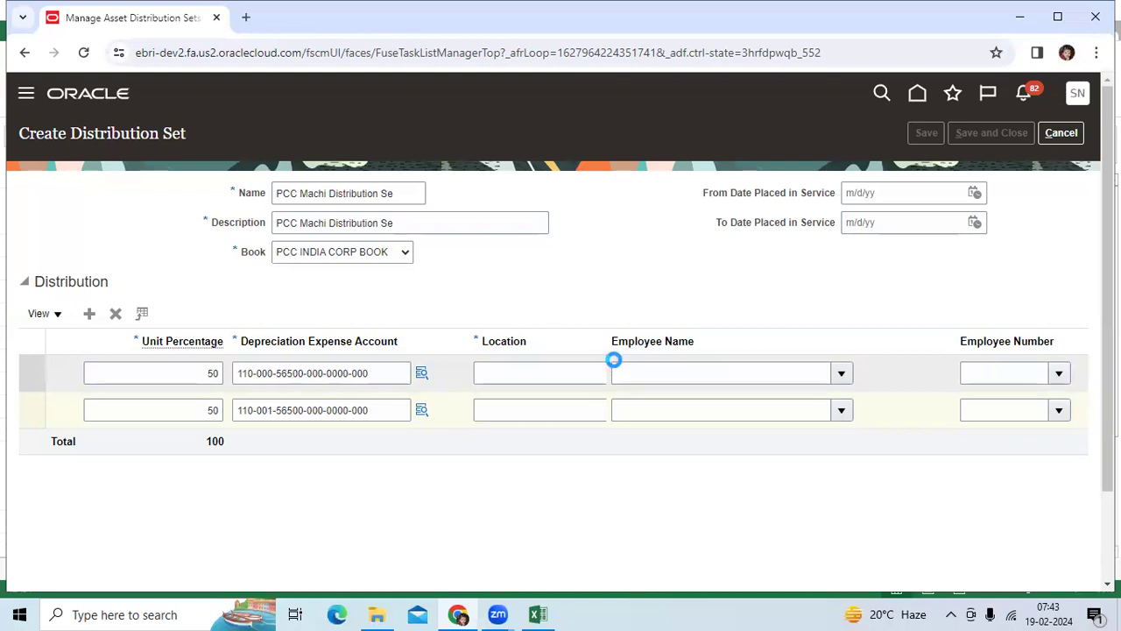
- Try to look up a location for the first distribution line, and cancel the distribution set
{"action": "left_click", "coordinate": [555, 377]}
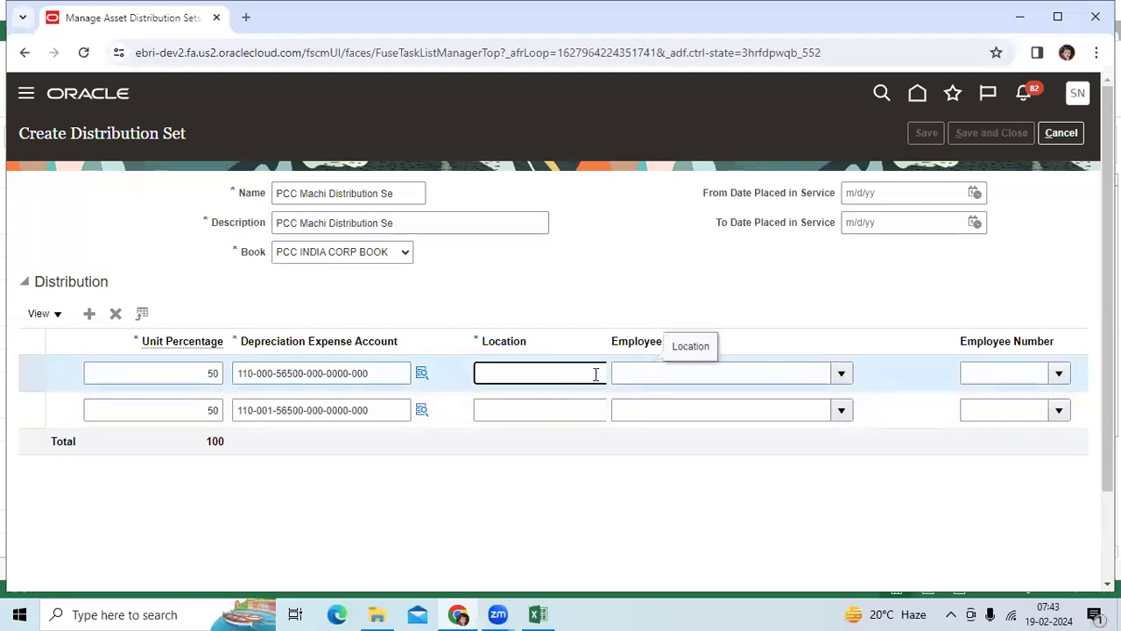
{"action": "left_click_drag", "start_coordinate": [606, 346], "coordinate": [693, 347]}
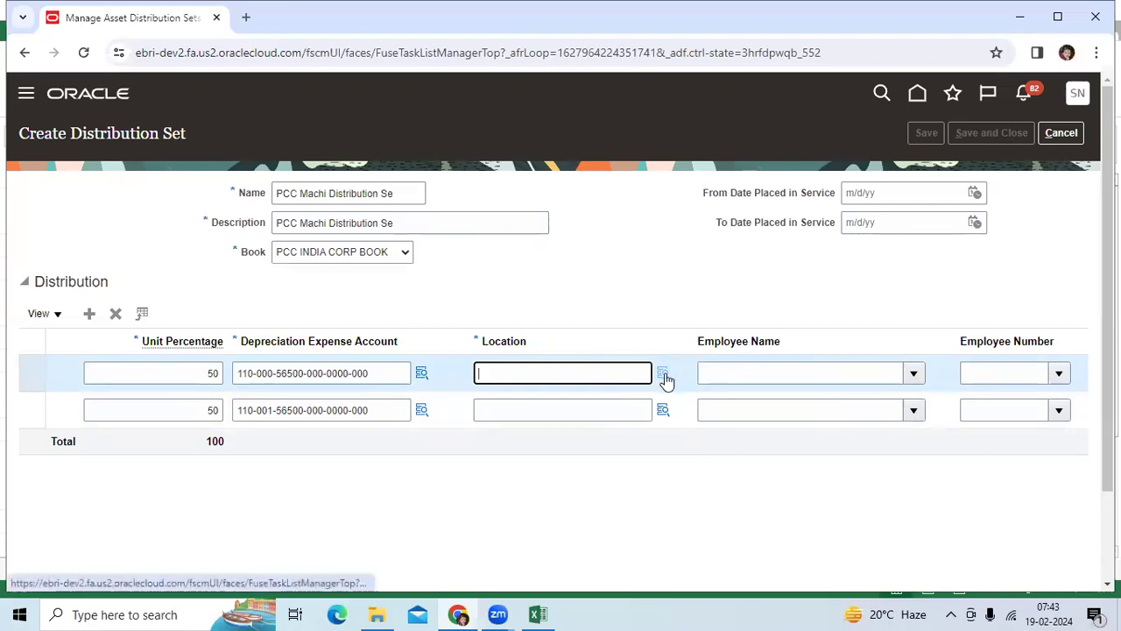
{"action": "left_click", "coordinate": [663, 375]}
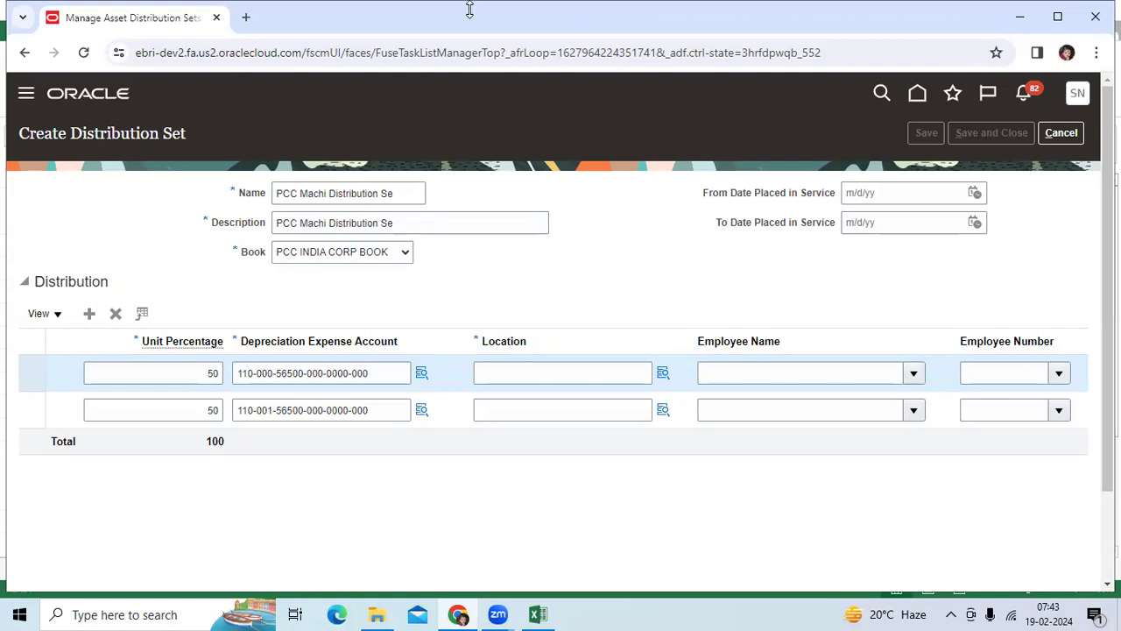
{"action": "left_click", "coordinate": [1062, 133]}
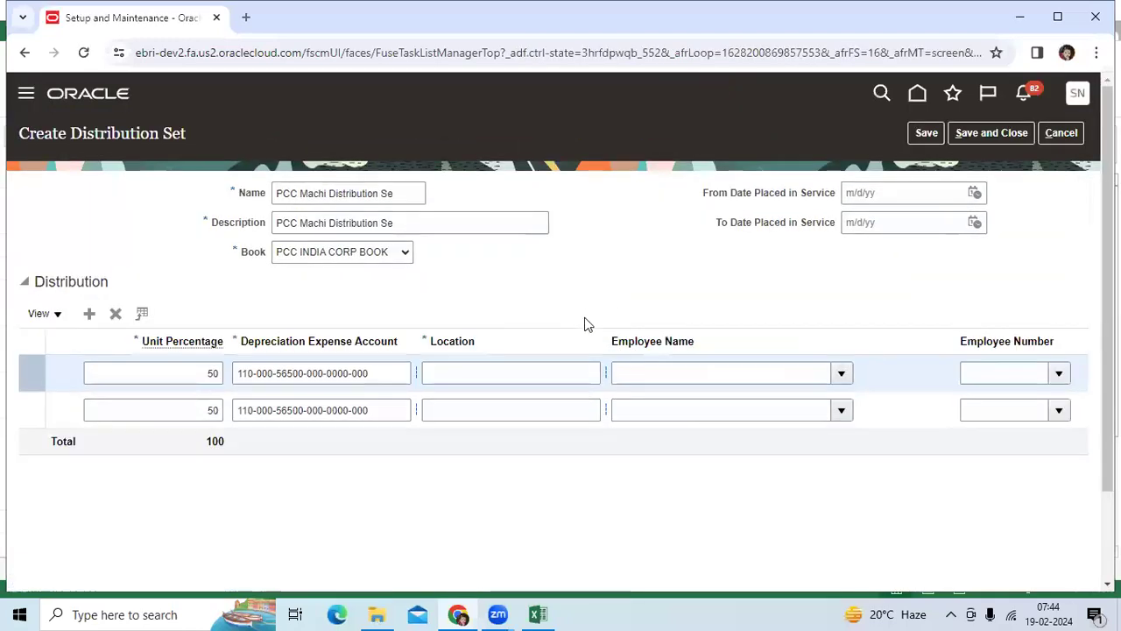
{"action": "left_click_drag", "start_coordinate": [600, 346], "coordinate": [707, 341]}
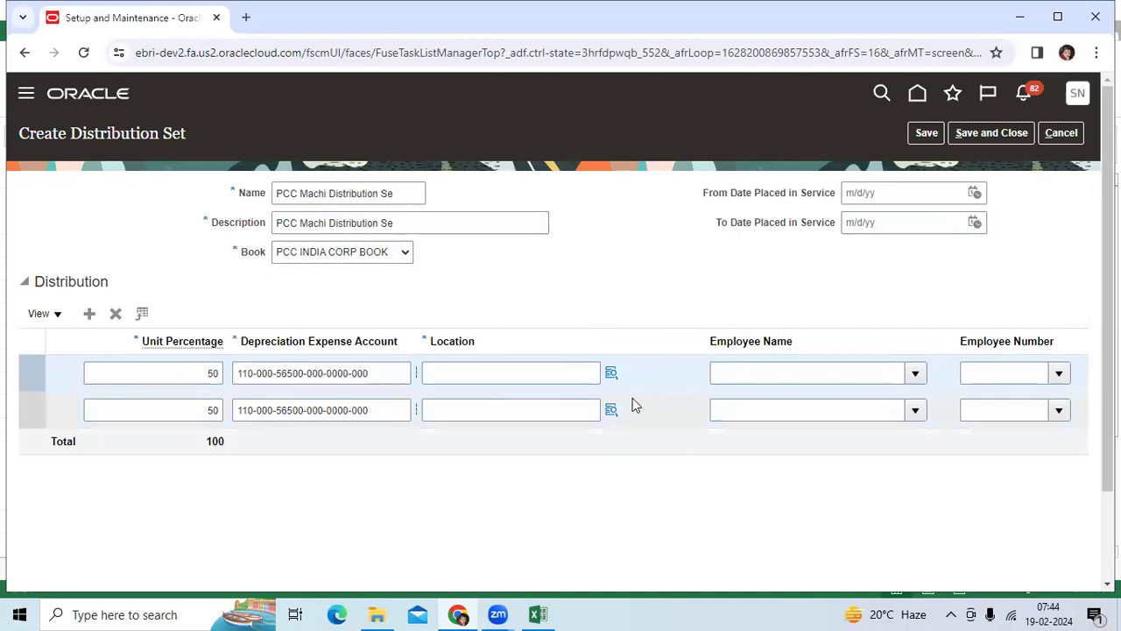
{"action": "left_click", "coordinate": [271, 410]}
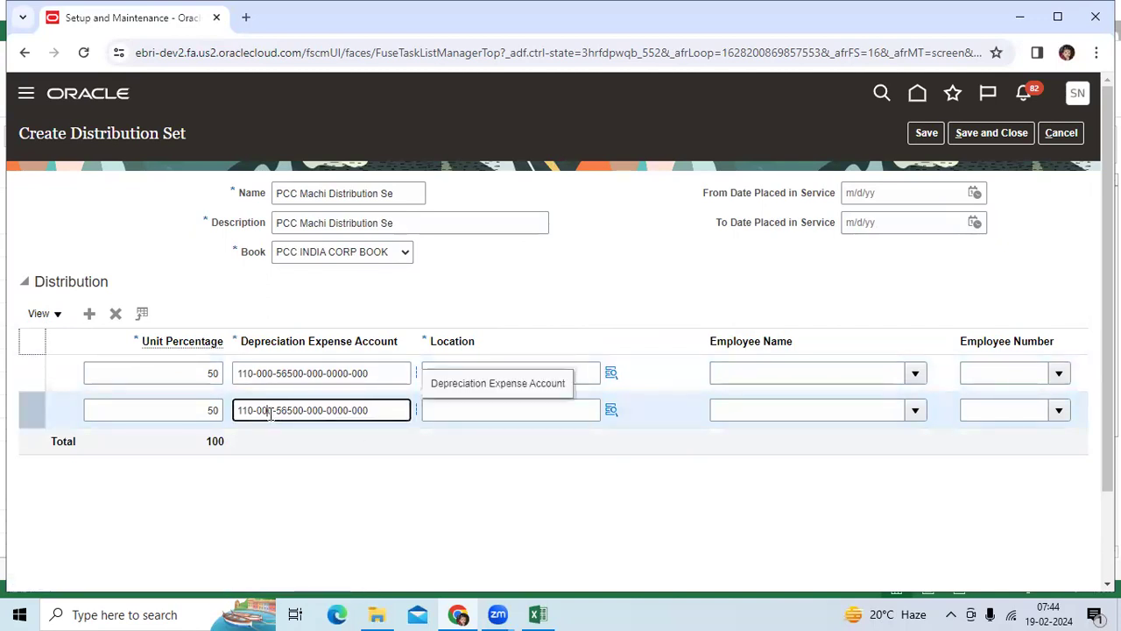
{"action": "key", "text": "Delete"}
{"action": "type", "text": "1"}
{"action": "left_click", "coordinate": [296, 444]}
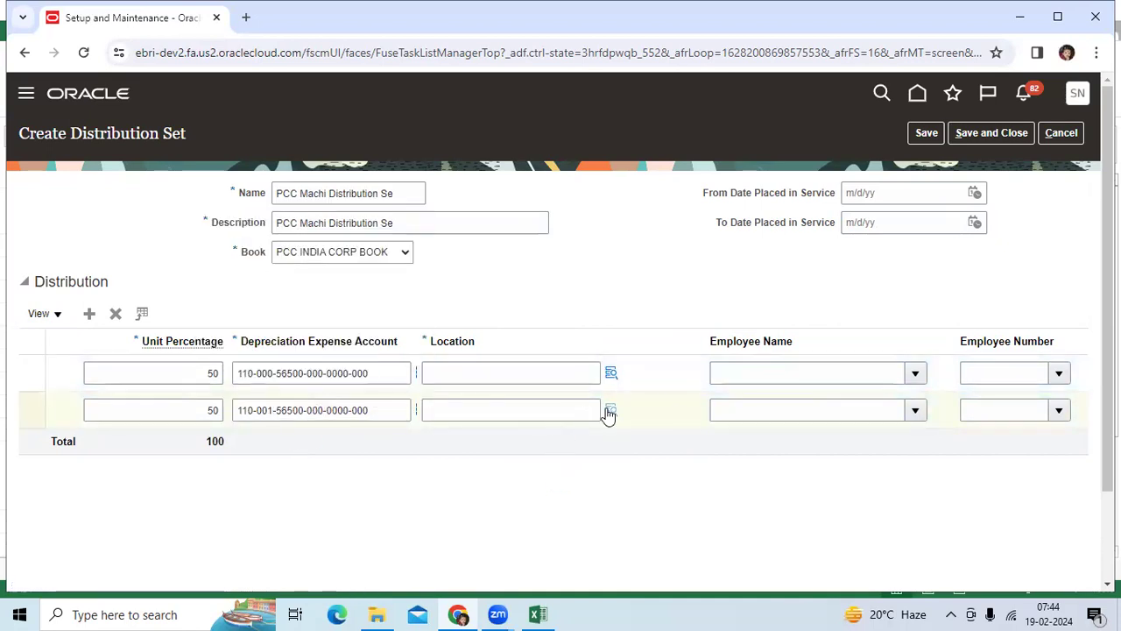
- Search locations with country PCC USA and assign the P31 TS, PCC HYD, ORANGE COUNTY location to the first distribution line
{"action": "left_click", "coordinate": [611, 374]}
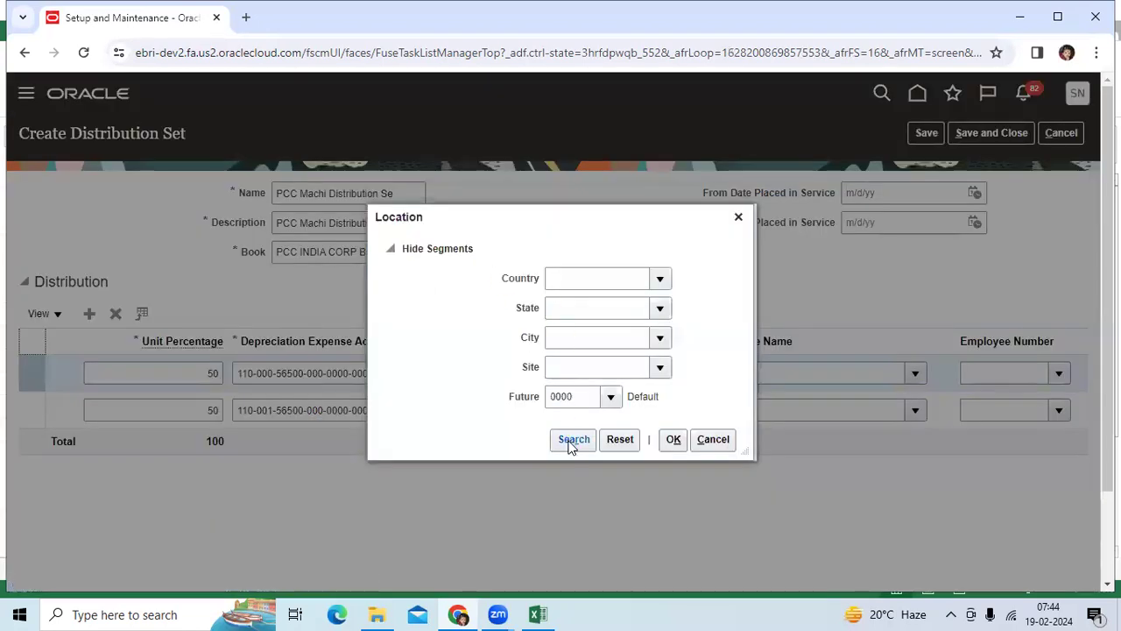
{"action": "left_click", "coordinate": [579, 280]}
{"action": "type", "text": "PCC"}
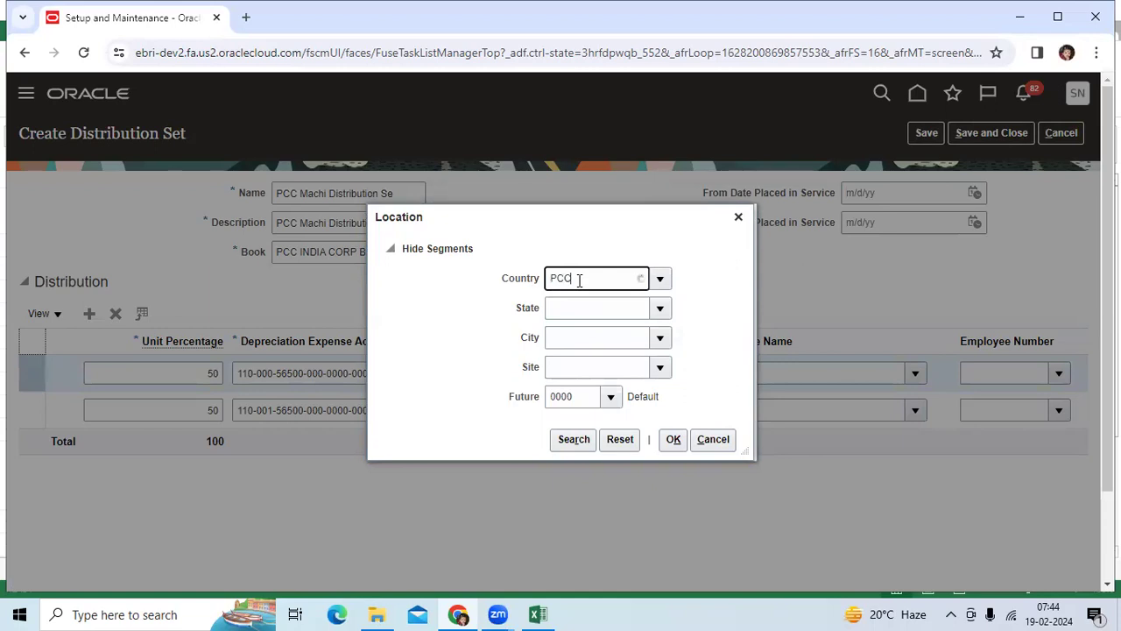
{"action": "left_click", "coordinate": [589, 303]}
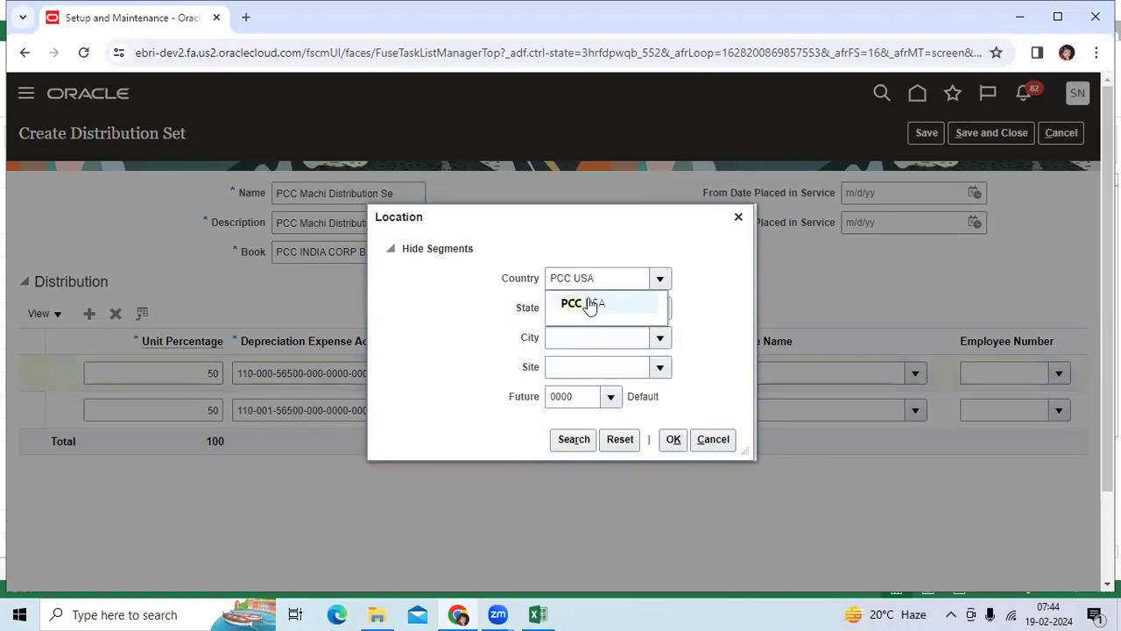
{"action": "left_click", "coordinate": [569, 439]}
{"action": "left_click", "coordinate": [613, 343]}
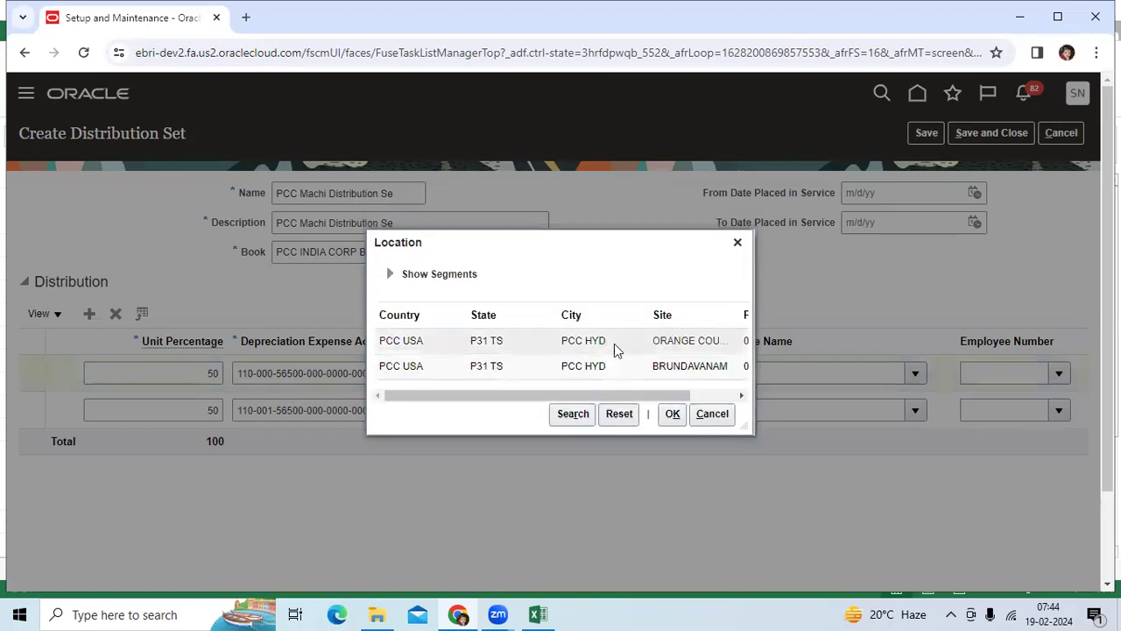
{"action": "left_click", "coordinate": [672, 414]}
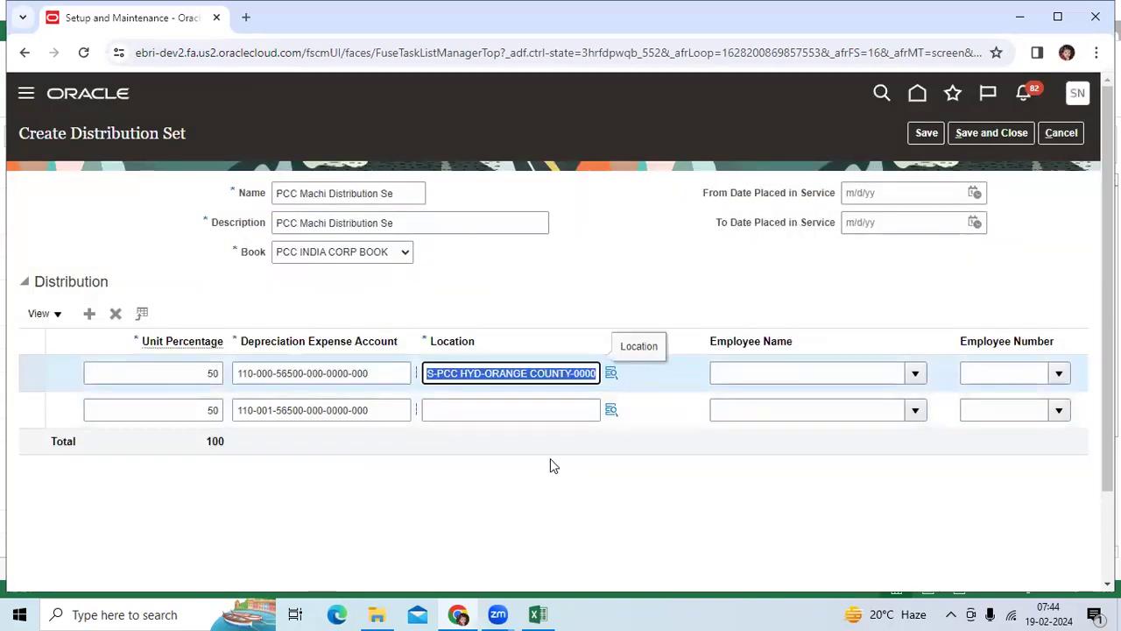
- Paste the same ORANGE COUNTY location into the second distribution line, save the distribution set and return to the setup task list
{"action": "left_click", "coordinate": [484, 410]}
{"action": "key", "text": "ctrl+v"}
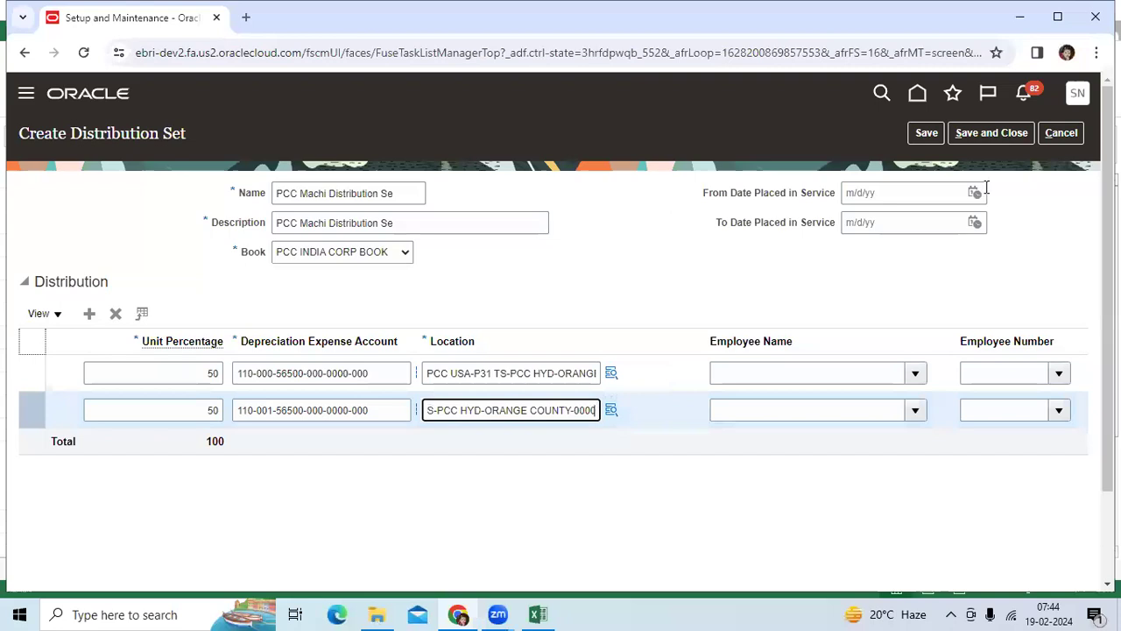
{"action": "left_click", "coordinate": [997, 133]}
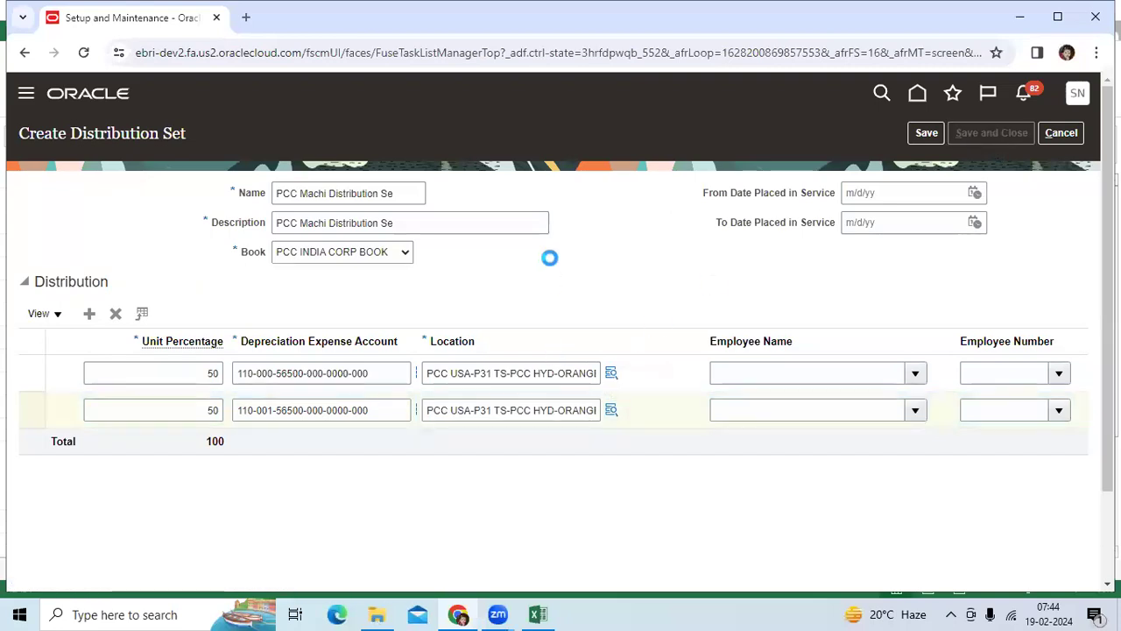
{"action": "left_click", "coordinate": [1065, 137]}
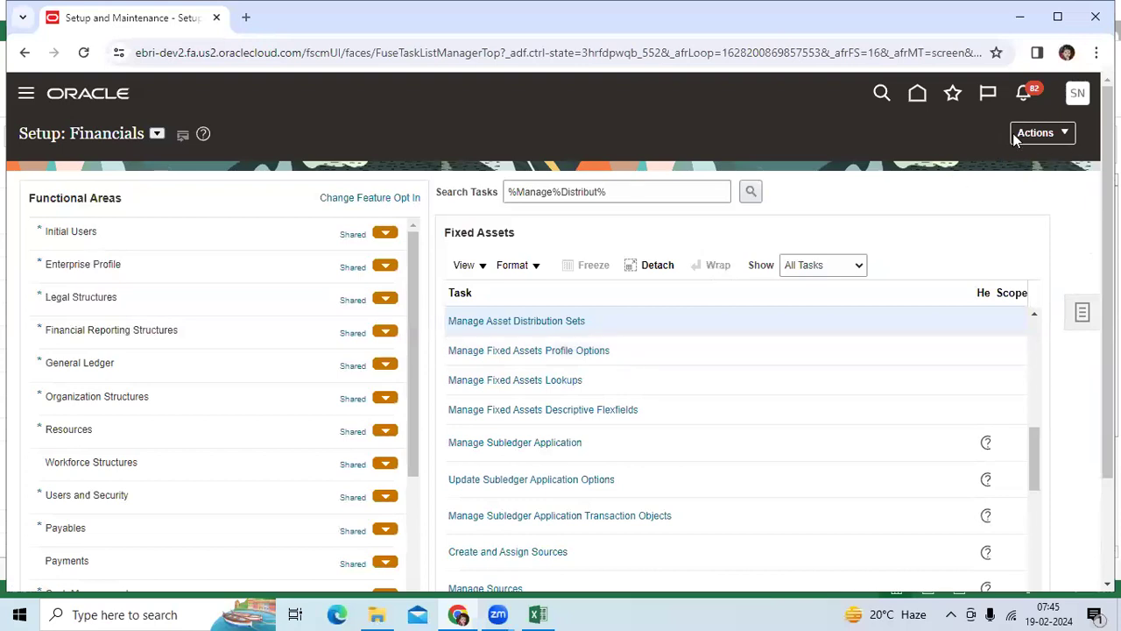
- Go to the Fixed Assets work area and open the Prepare Source Lines task
{"action": "left_click", "coordinate": [916, 99]}
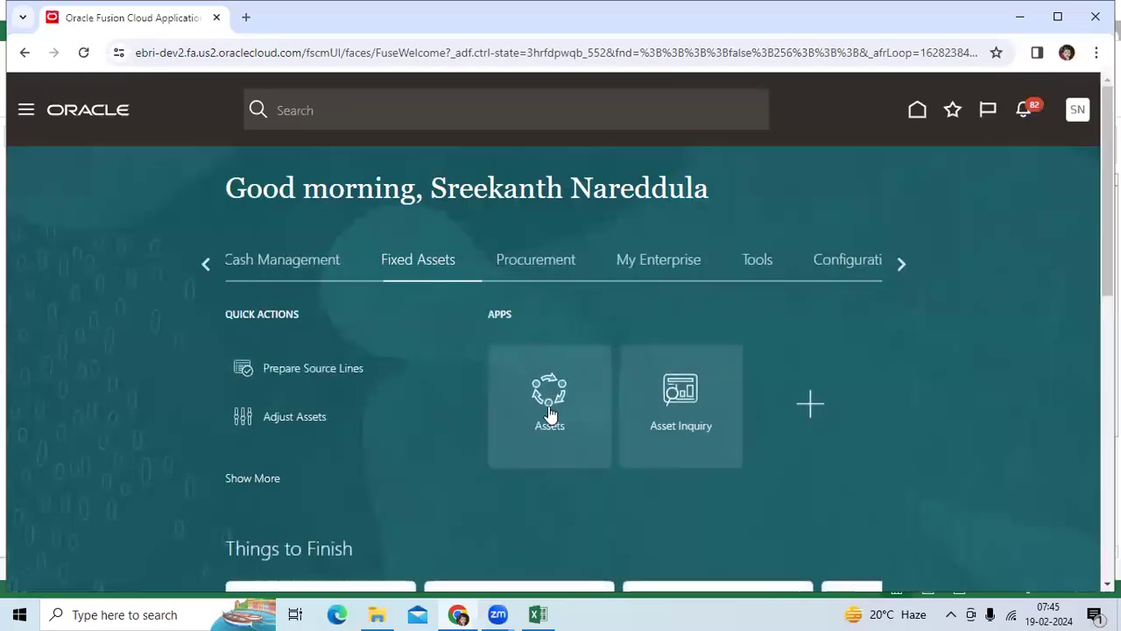
{"action": "left_click", "coordinate": [549, 412]}
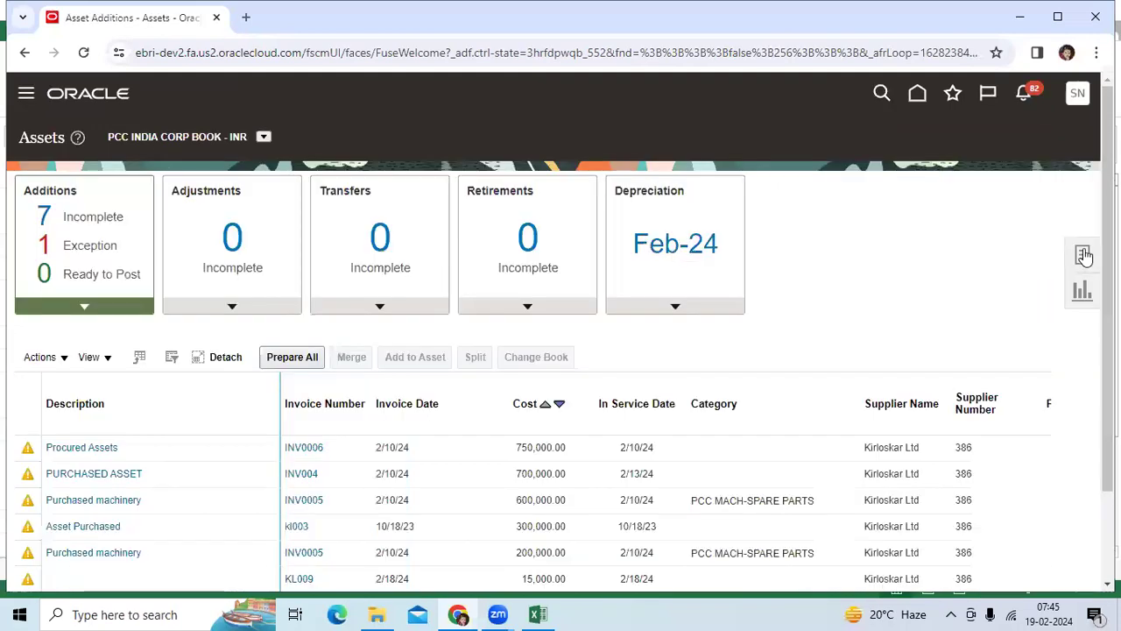
{"action": "left_click", "coordinate": [1084, 255]}
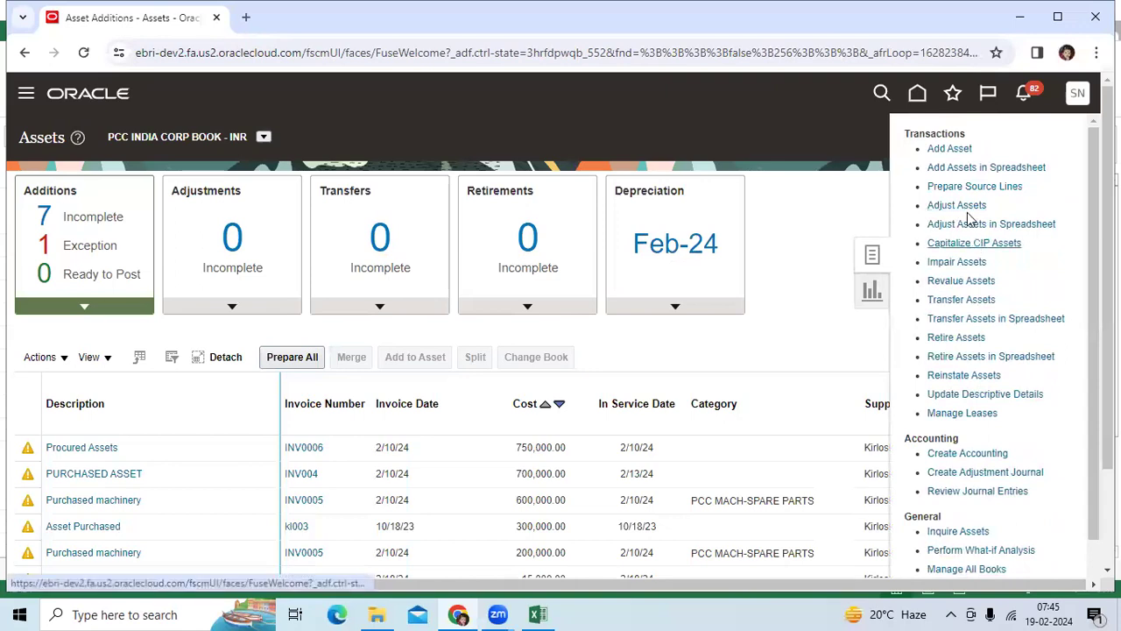
{"action": "left_click", "coordinate": [706, 238]}
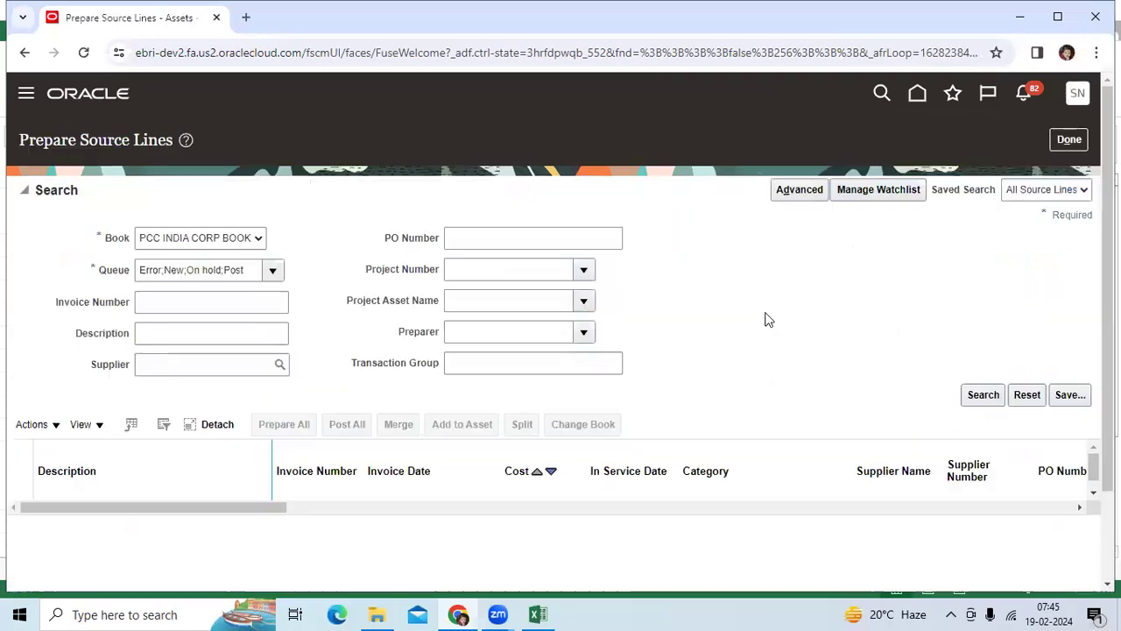
- Search the source lines of PCC INDIA CORP BOOK with the queue limited to New
{"action": "left_click", "coordinate": [279, 266]}
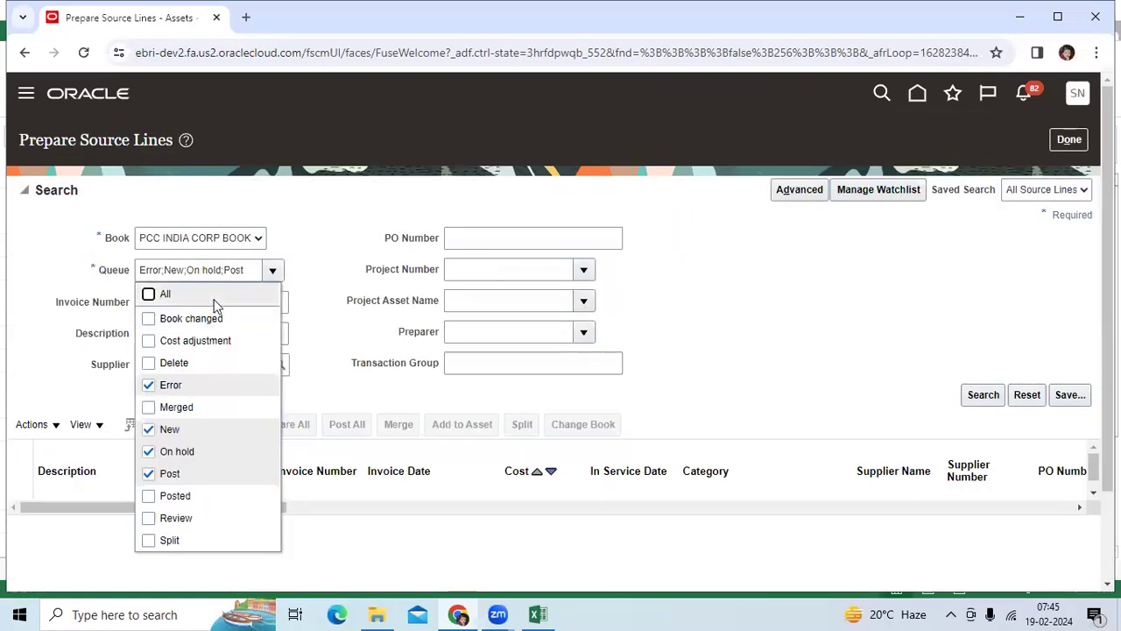
{"action": "left_click", "coordinate": [215, 296]}
{"action": "left_click", "coordinate": [214, 296]}
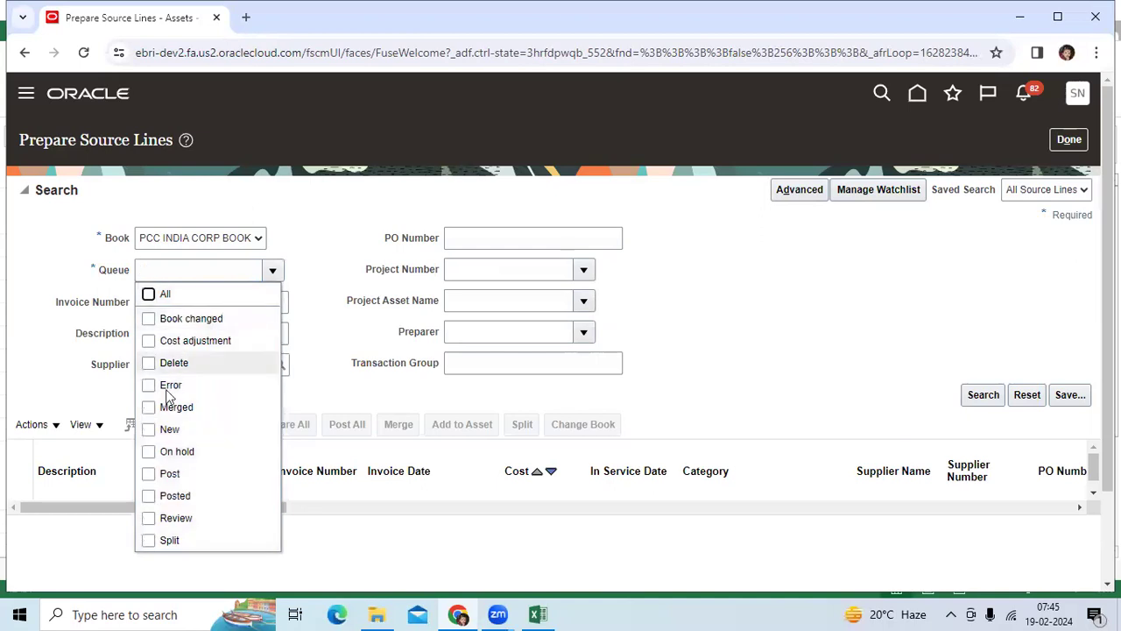
{"action": "left_click", "coordinate": [148, 429]}
{"action": "left_click", "coordinate": [984, 395]}
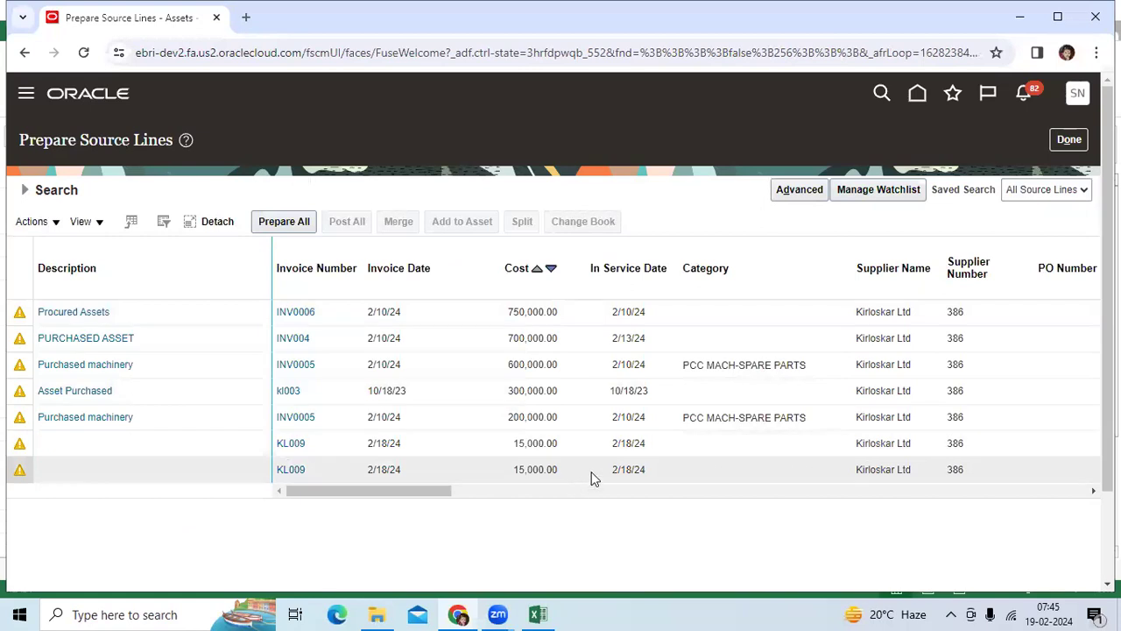
- Edit the 200,000.00 Purchased machinery source line of invoice INV0005 and set its queue to Post
{"action": "left_click", "coordinate": [628, 420]}
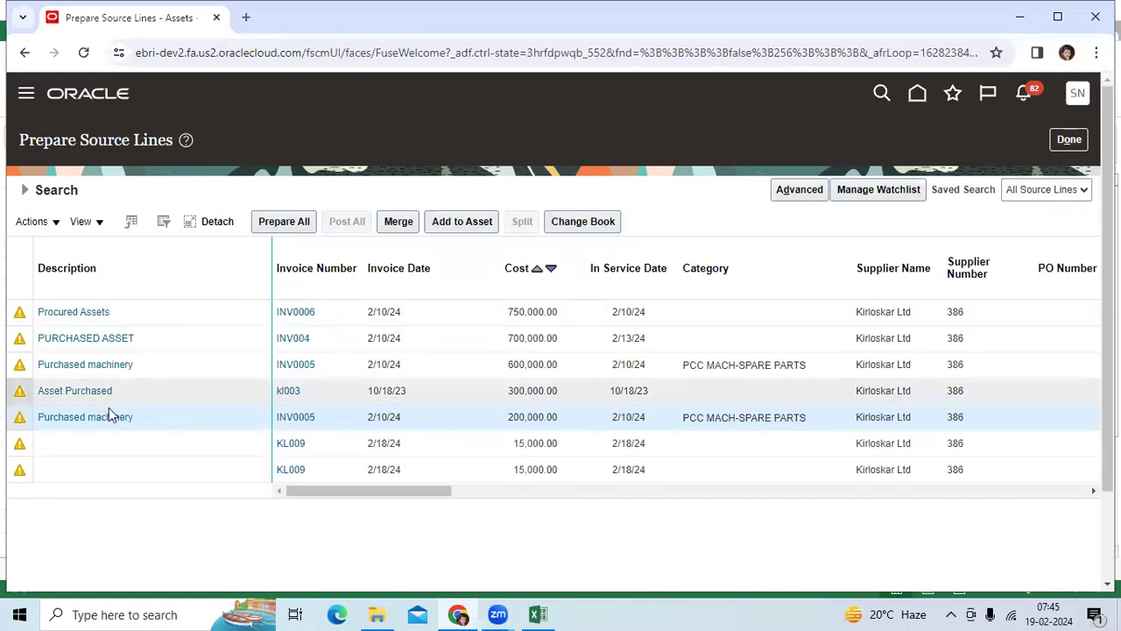
{"action": "left_click", "coordinate": [54, 222]}
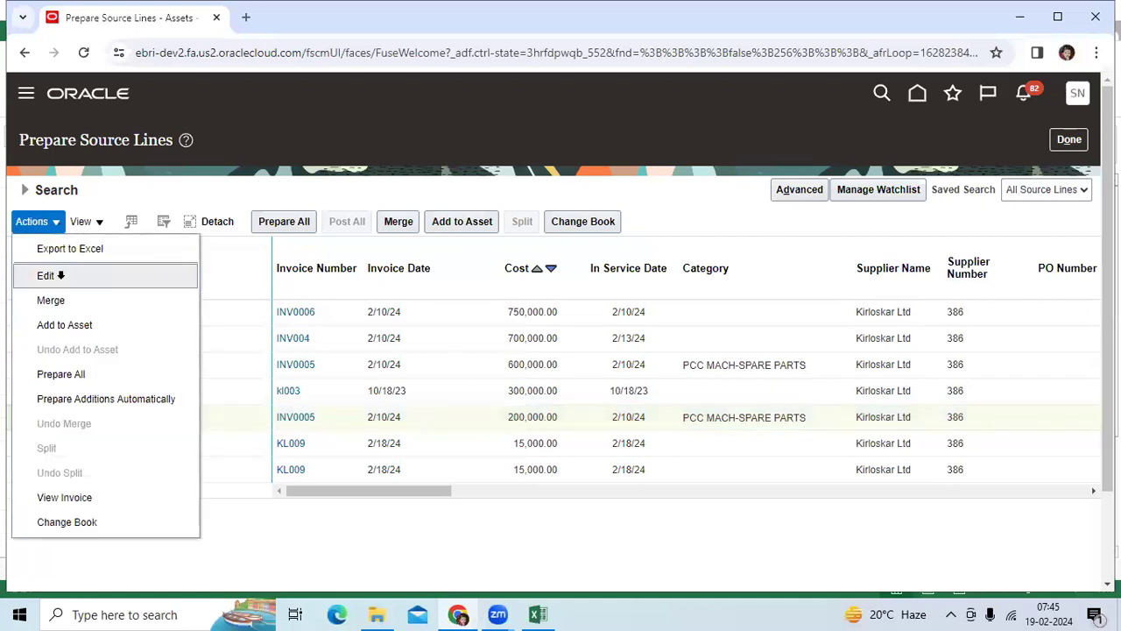
{"action": "left_click", "coordinate": [54, 272]}
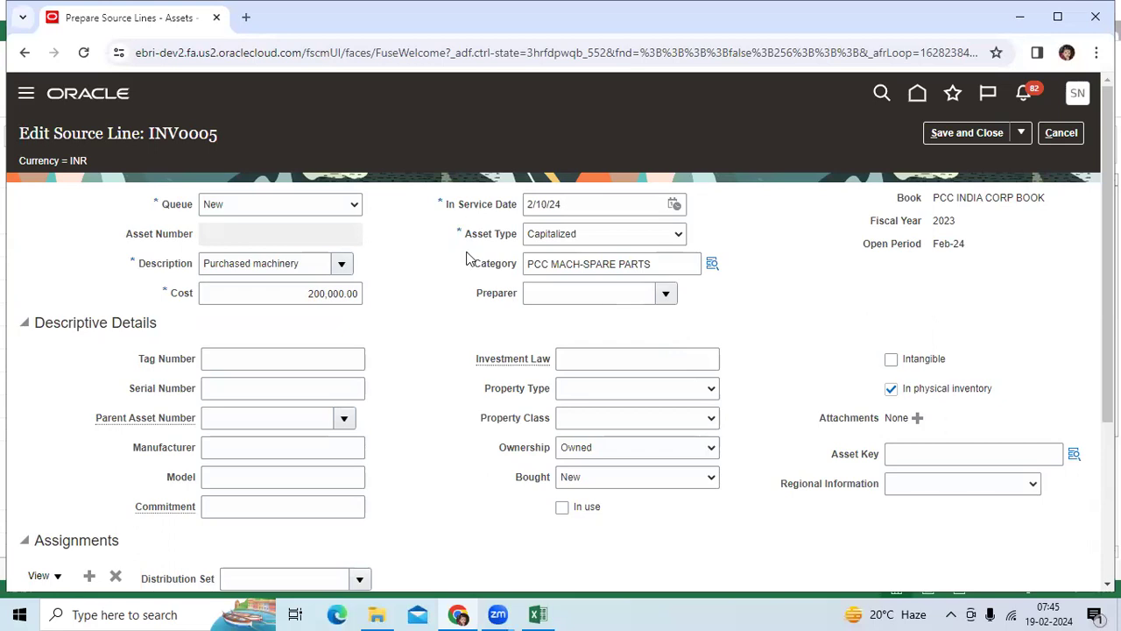
{"action": "left_click", "coordinate": [319, 209]}
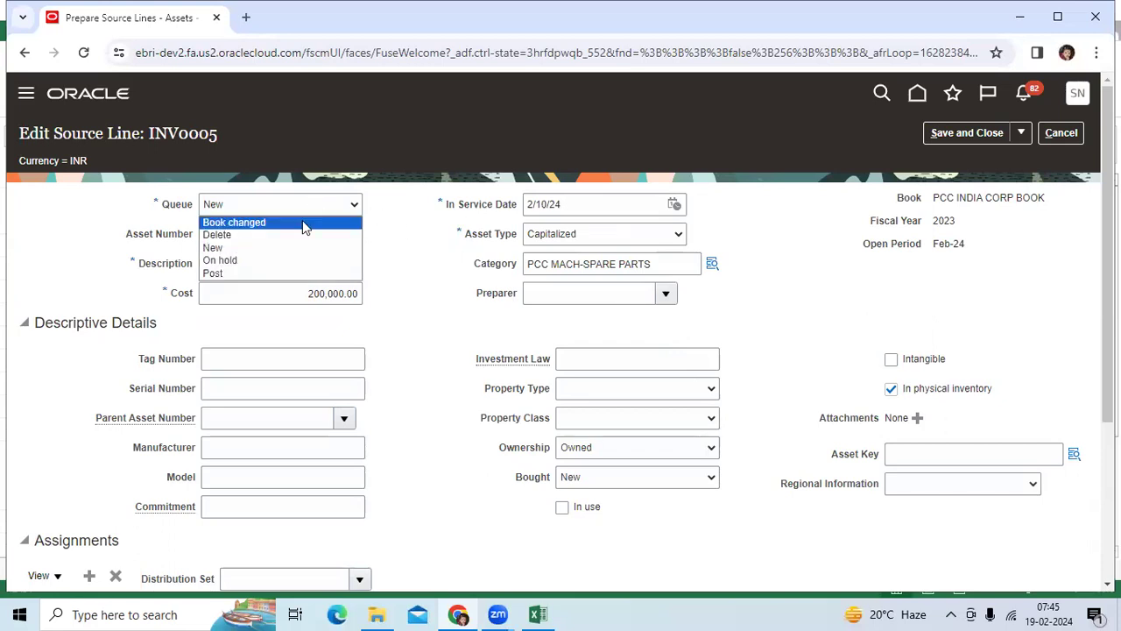
{"action": "left_click", "coordinate": [263, 272]}
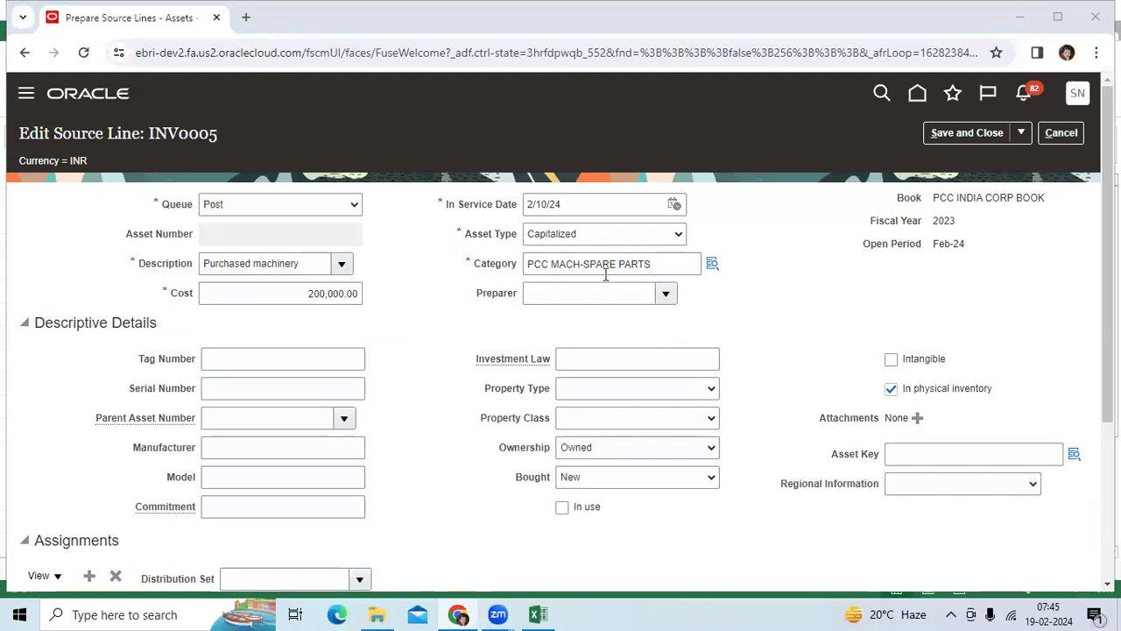
- Check the source line's category and set its asset key to NONE
{"action": "left_click_drag", "start_coordinate": [666, 266], "coordinate": [630, 266]}
{"action": "left_click_drag", "start_coordinate": [560, 266], "coordinate": [525, 266]}
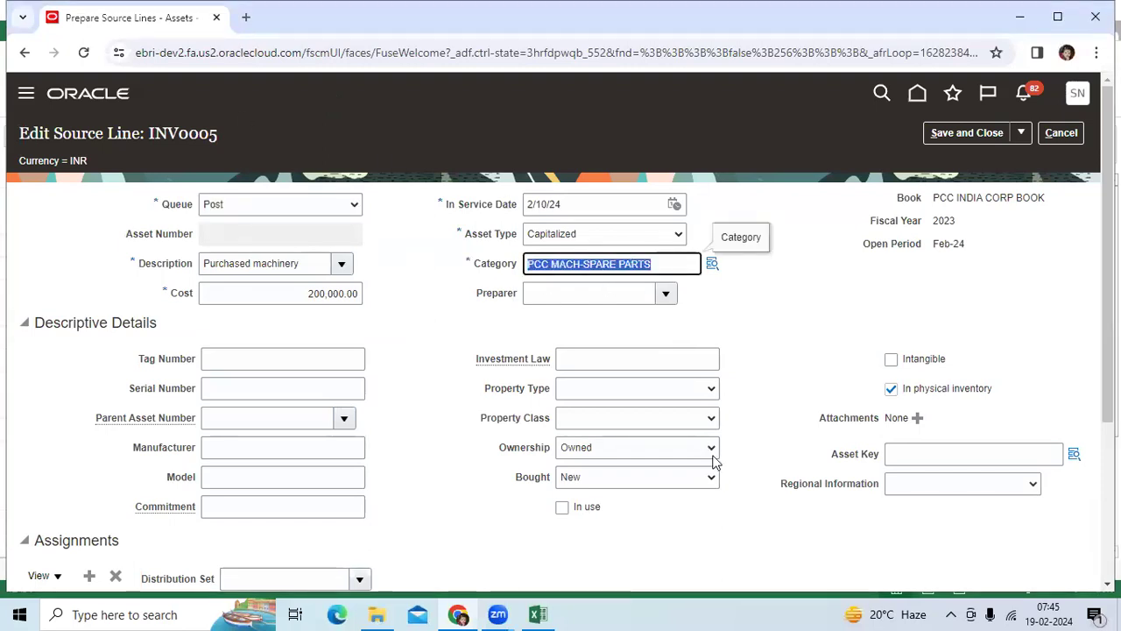
{"action": "scroll", "coordinate": [1067, 387], "scroll_direction": "down", "scroll_amount": 1}
{"action": "left_click", "coordinate": [1073, 371]}
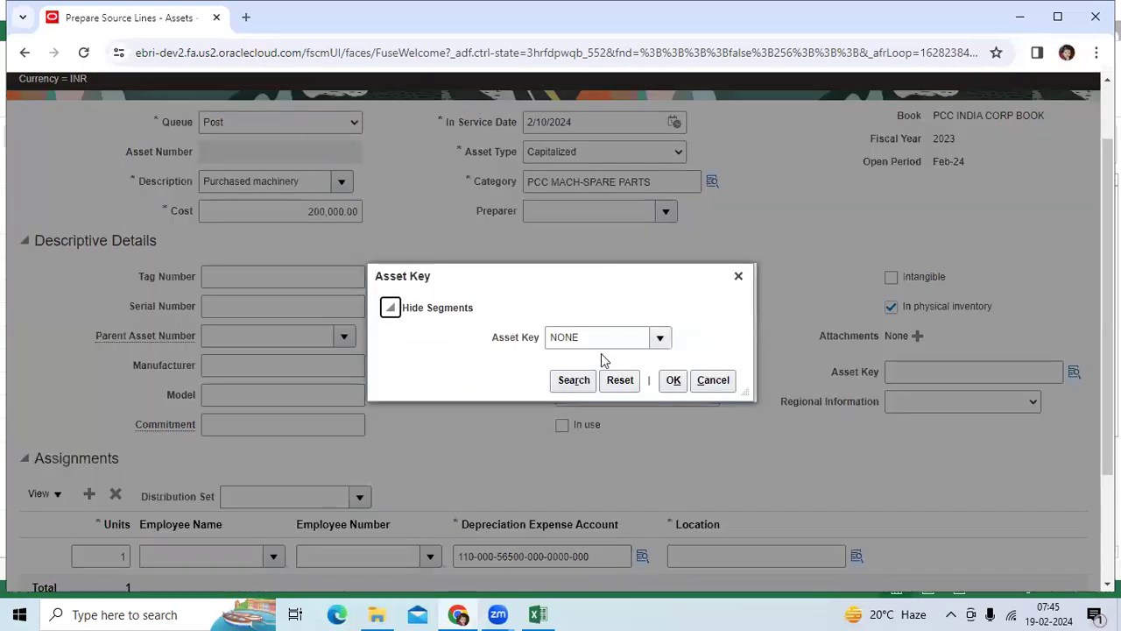
{"action": "left_click", "coordinate": [672, 380]}
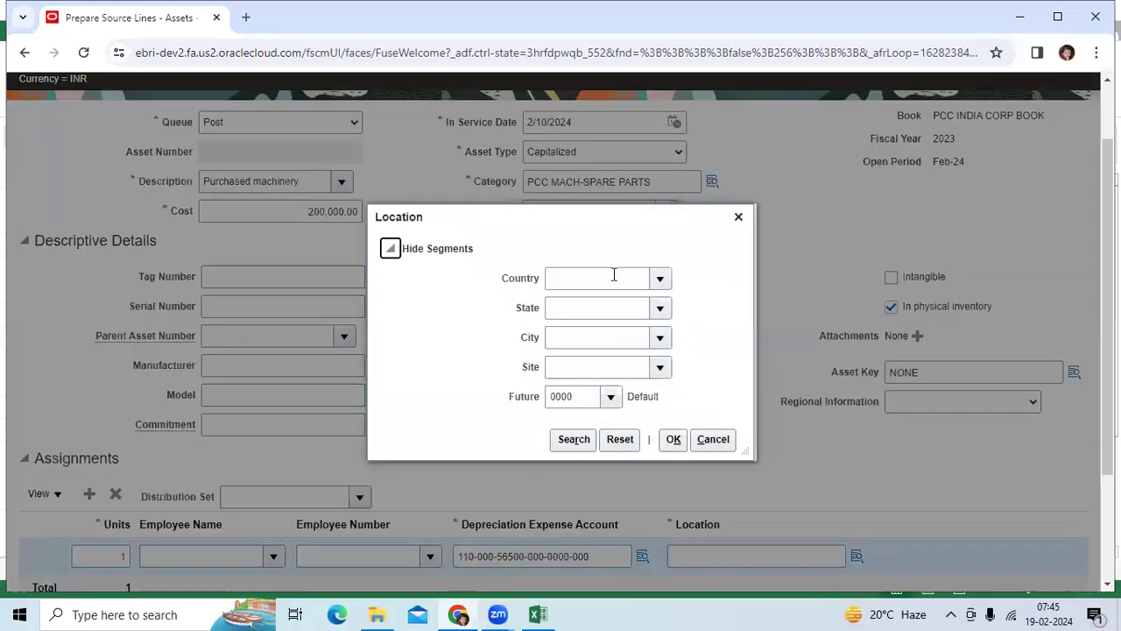
- Find the assignment's location by its PCC country segment and assign the PCC USA-P31 TS-PCC HYD location
{"action": "left_click", "coordinate": [613, 278]}
{"action": "type", "text": "PCC"}
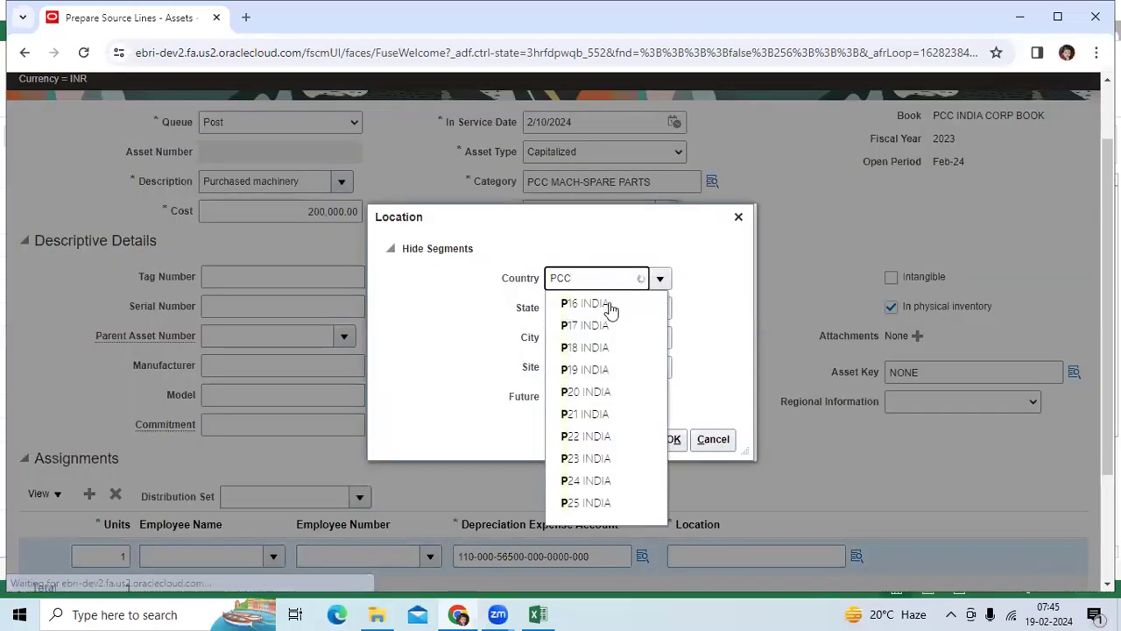
{"action": "left_click", "coordinate": [613, 307]}
{"action": "left_click", "coordinate": [573, 439]}
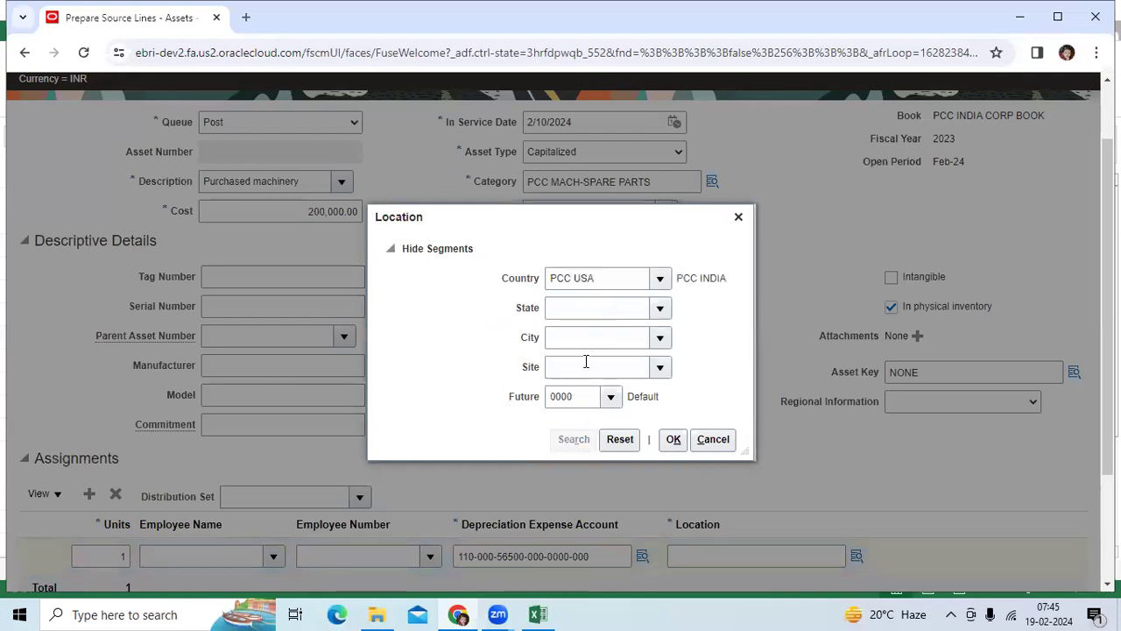
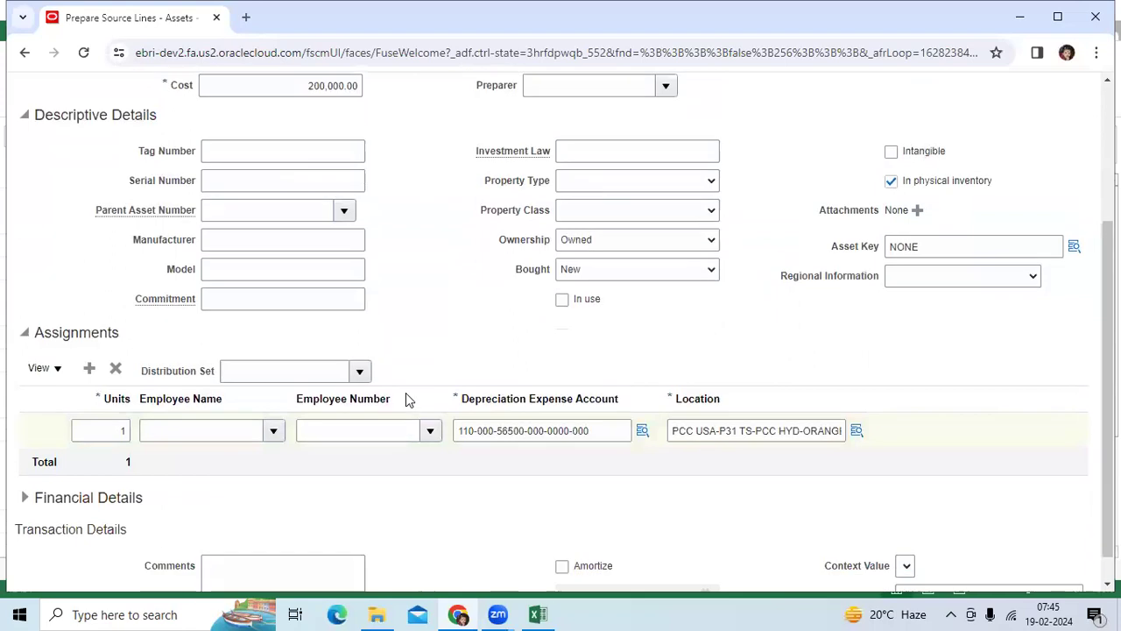
- Apply the PCC Machi Distribution Set to the source line's assignments and review the resulting depreciation expense accounts and locations
{"action": "left_click_drag", "start_coordinate": [596, 395], "coordinate": [457, 396]}
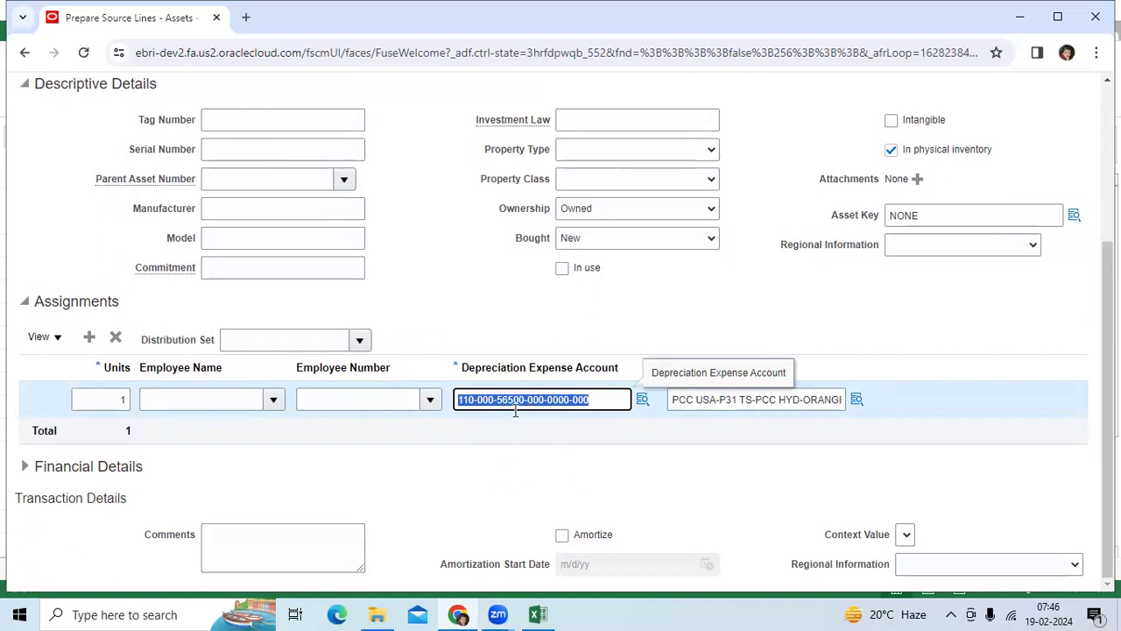
{"action": "left_click", "coordinate": [360, 343]}
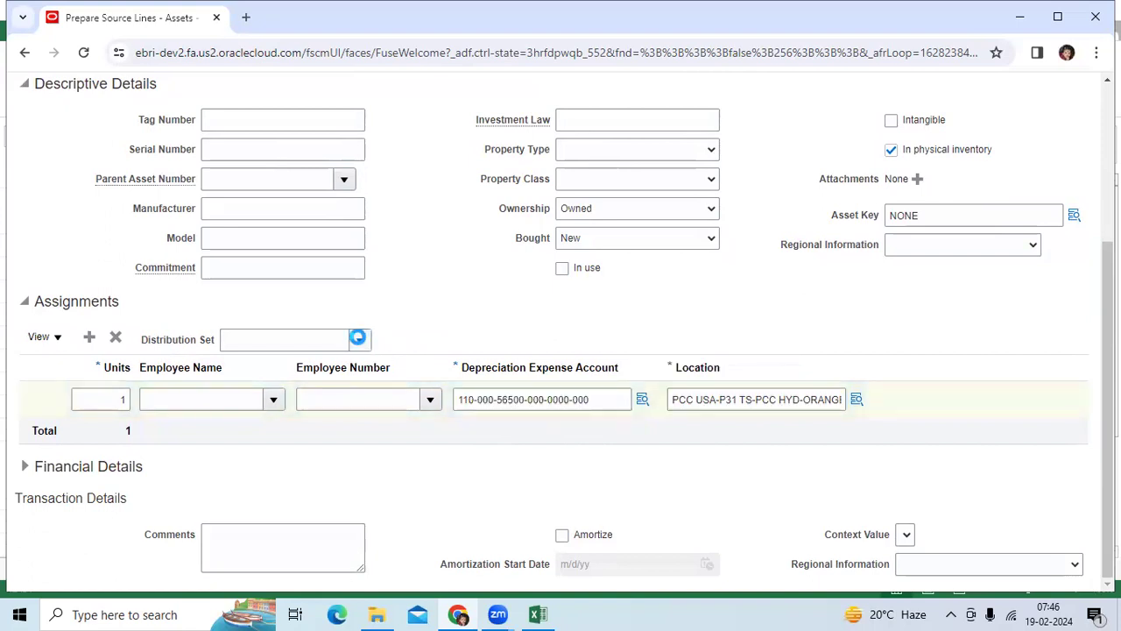
{"action": "left_click", "coordinate": [318, 418]}
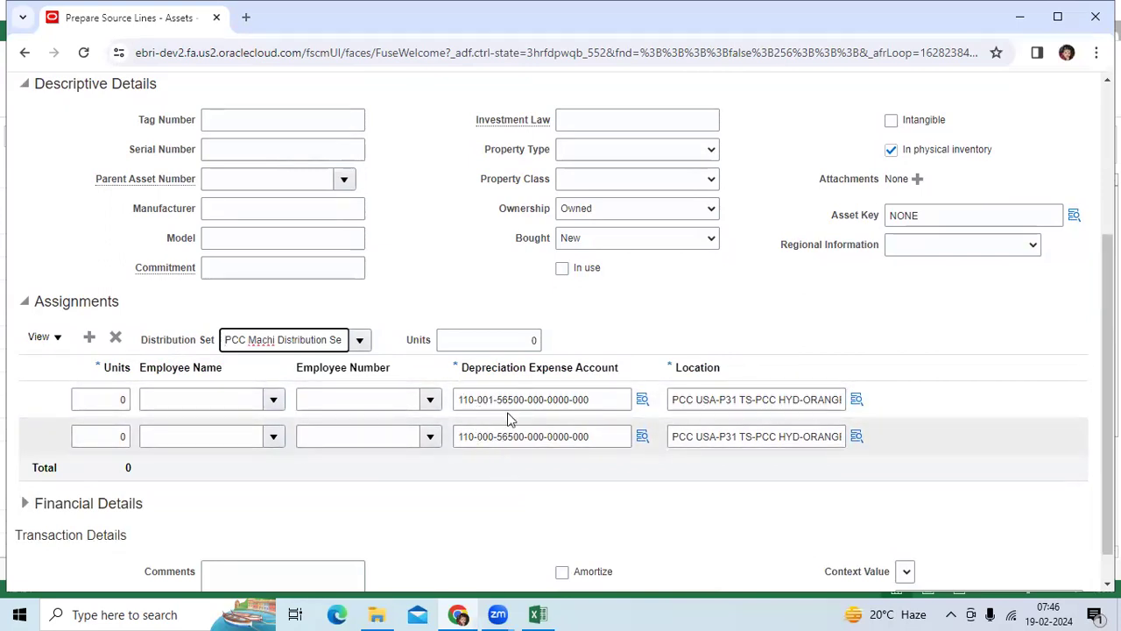
{"action": "scroll", "coordinate": [543, 462], "scroll_direction": "up", "scroll_amount": 5}
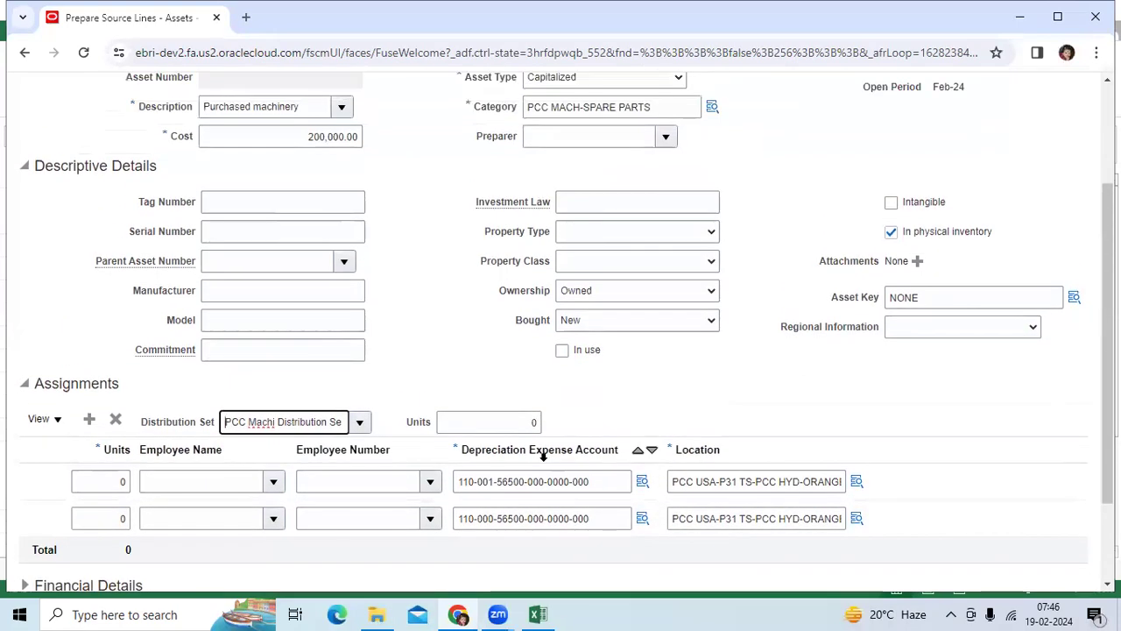
{"action": "scroll", "coordinate": [657, 381], "scroll_direction": "down", "scroll_amount": 5}
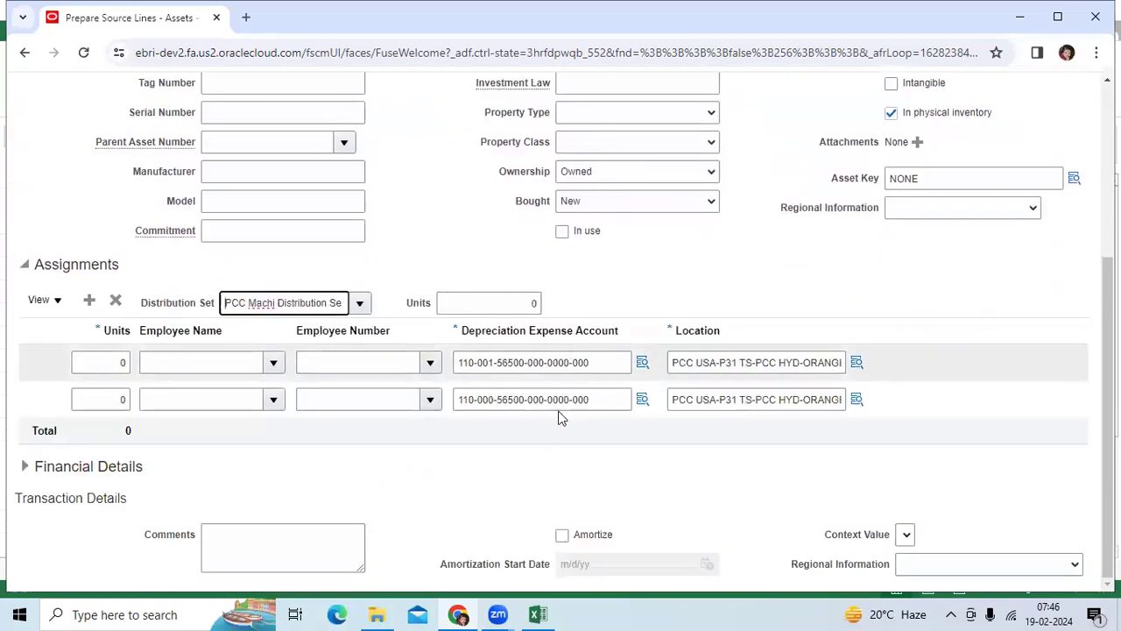
{"action": "scroll", "coordinate": [613, 351], "scroll_direction": "up", "scroll_amount": 5}
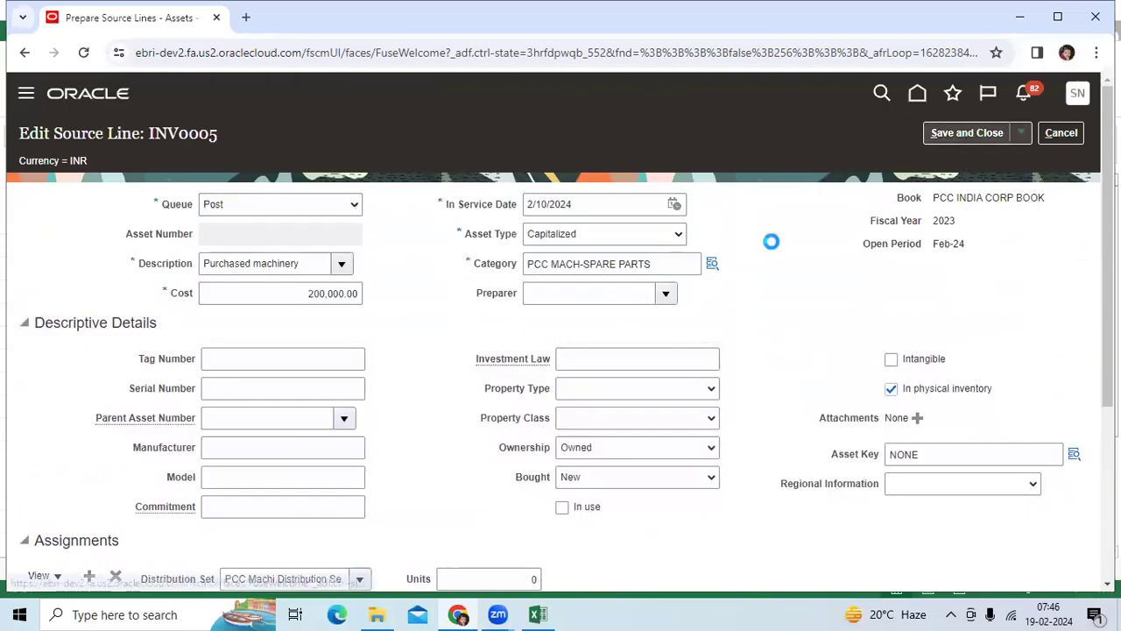
{"action": "left_click", "coordinate": [671, 231]}
- Try to enter 1 unit on each of the two assignment lines and save the source line
{"action": "scroll", "coordinate": [447, 392], "scroll_direction": "down", "scroll_amount": 5}
{"action": "left_click", "coordinate": [121, 392]}
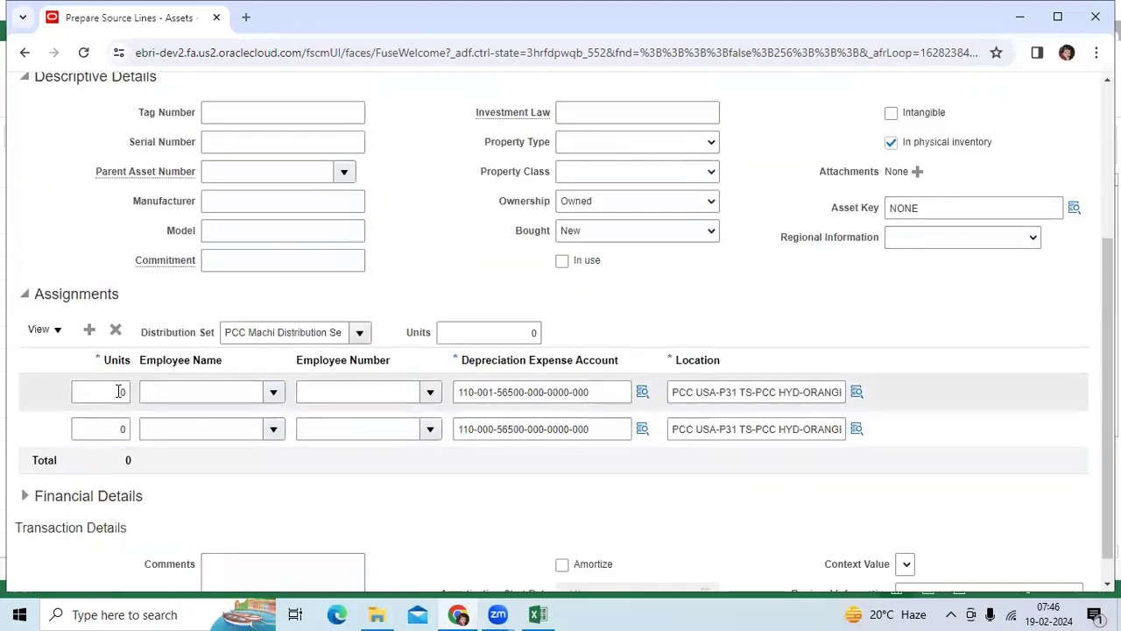
{"action": "type", "text": "1"}
{"action": "left_click", "coordinate": [117, 429]}
{"action": "type", "text": "1"}
{"action": "scroll", "coordinate": [363, 509], "scroll_direction": "up", "scroll_amount": 5}
{"action": "left_click", "coordinate": [967, 132]}
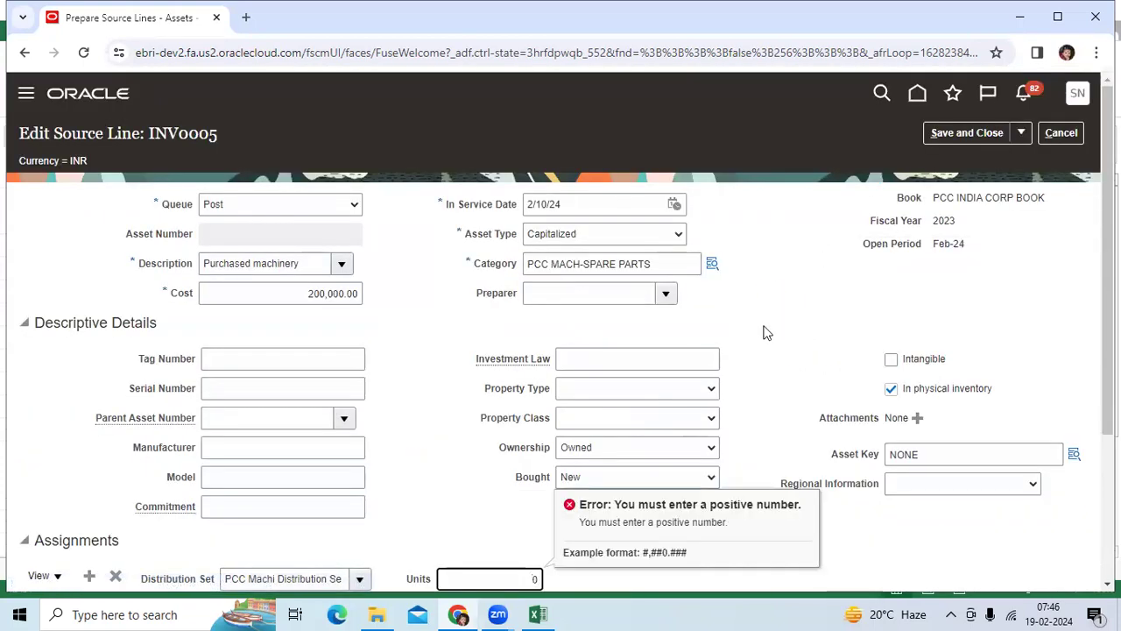
- Set the distribution set's units to 1, then save and close the source line
{"action": "scroll", "coordinate": [763, 344], "scroll_direction": "down", "scroll_amount": 2}
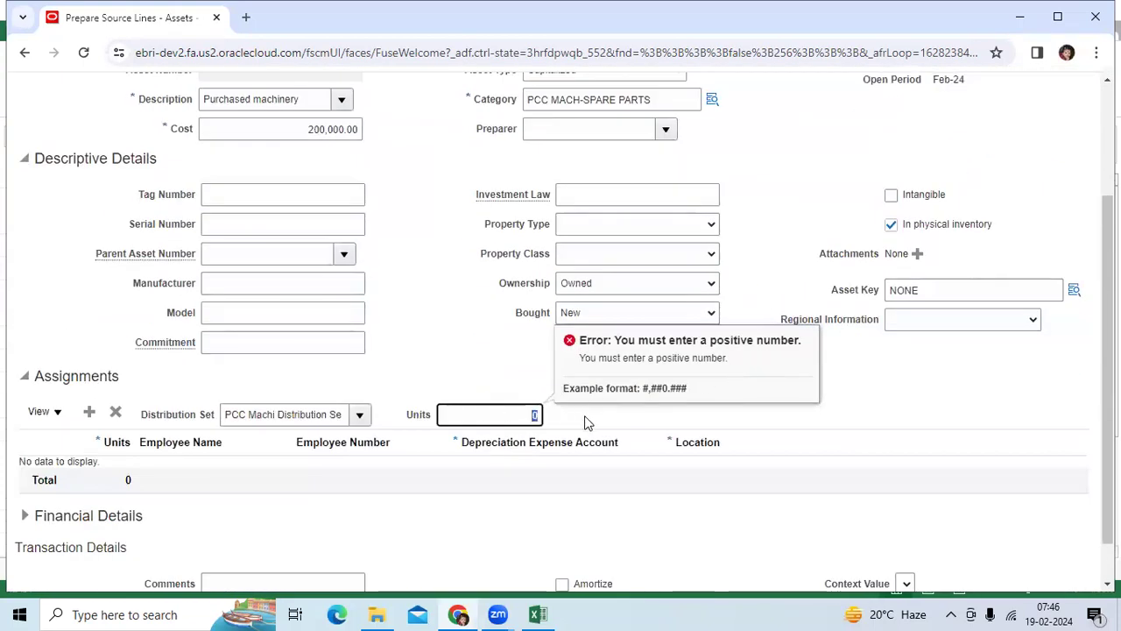
{"action": "type", "text": "1"}
{"action": "scroll", "coordinate": [665, 404], "scroll_direction": "up", "scroll_amount": 2}
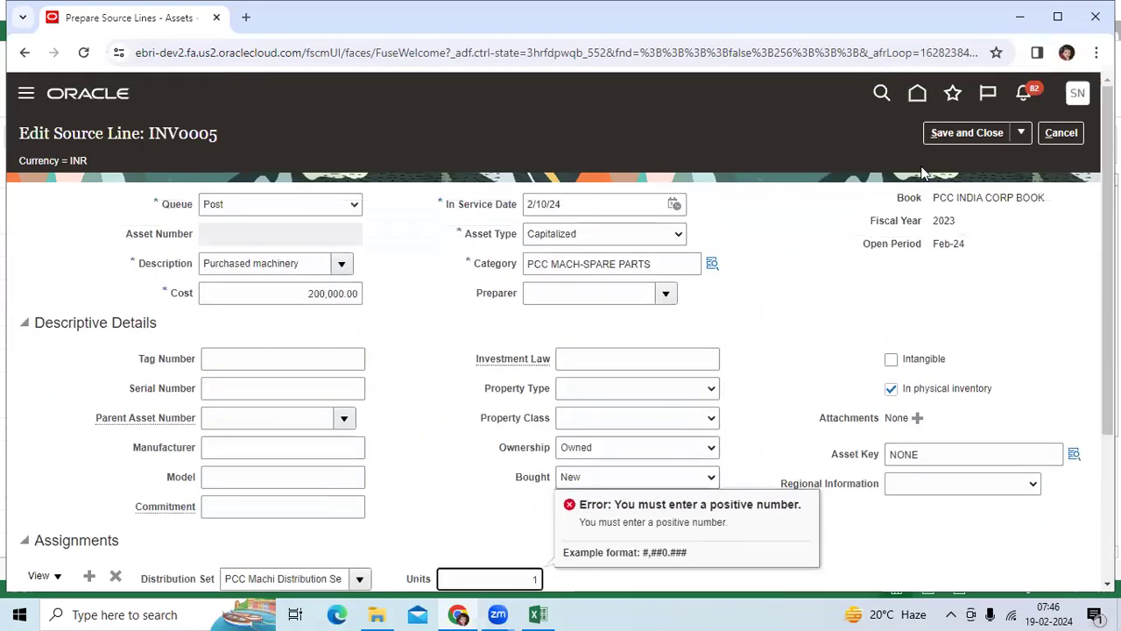
{"action": "left_click", "coordinate": [966, 132]}
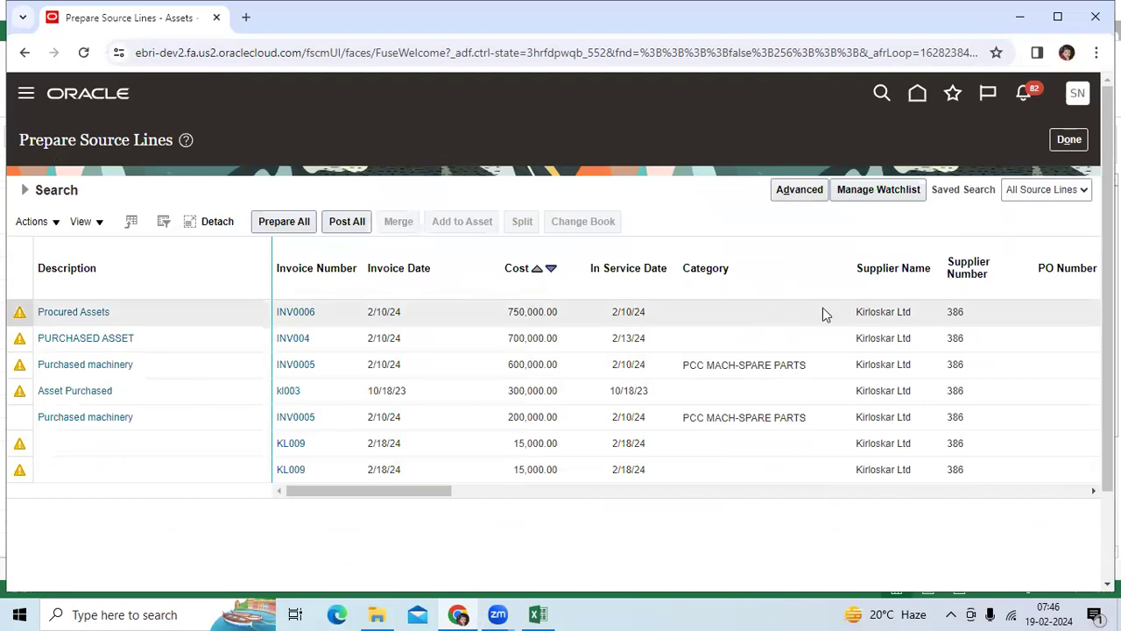
- Leave Prepare Source Lines and post all additions that are ready to post
{"action": "left_click", "coordinate": [1066, 138]}
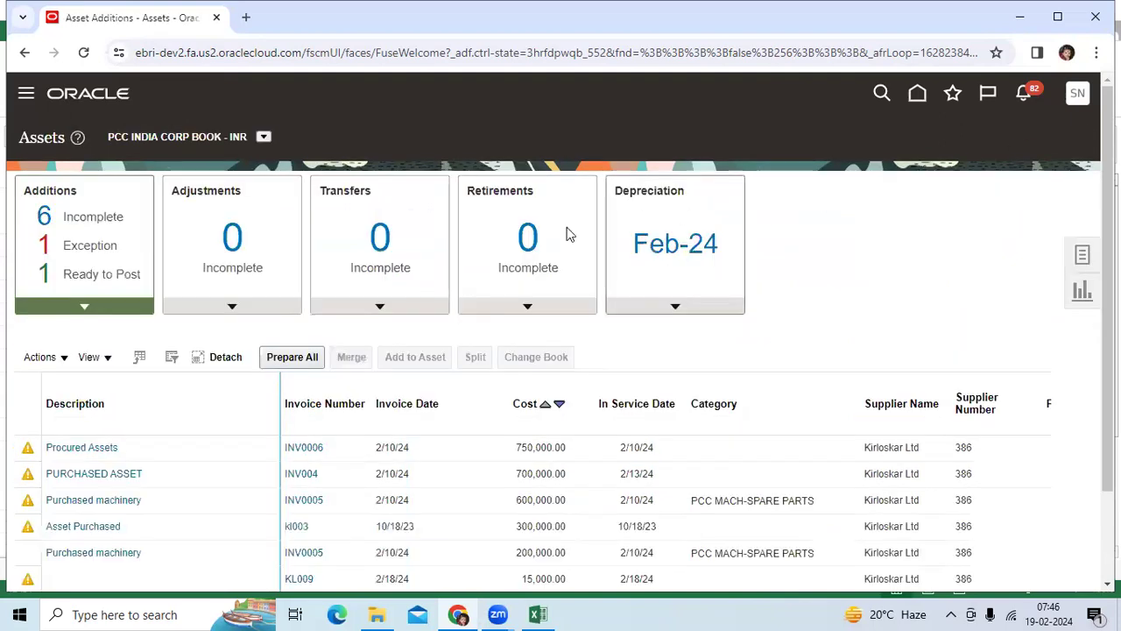
{"action": "left_click", "coordinate": [112, 273]}
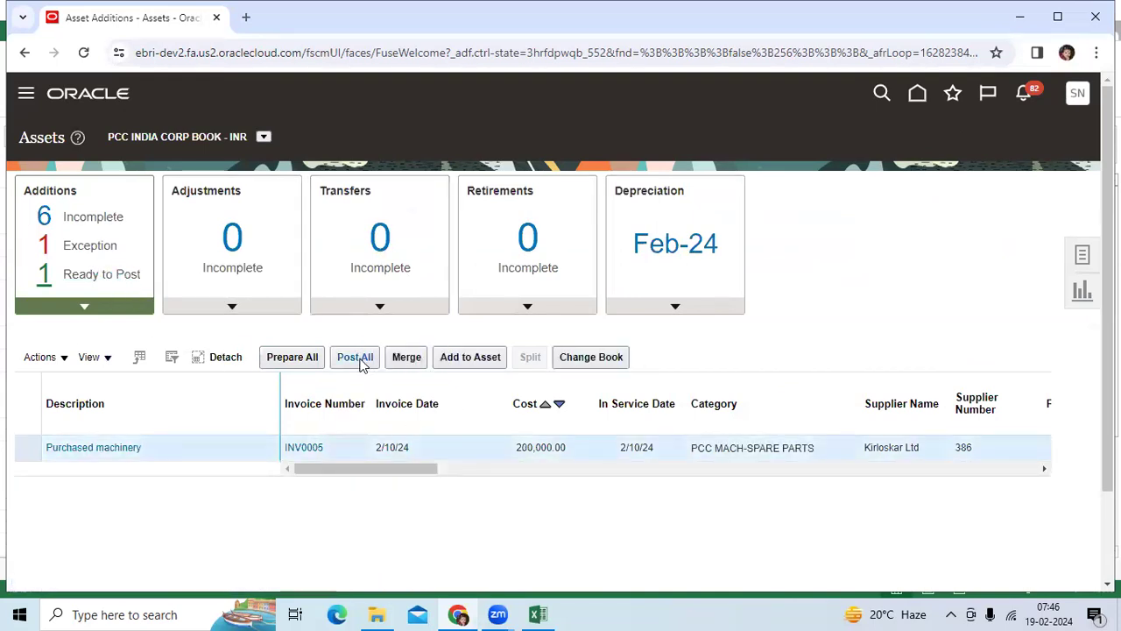
{"action": "left_click", "coordinate": [357, 358]}
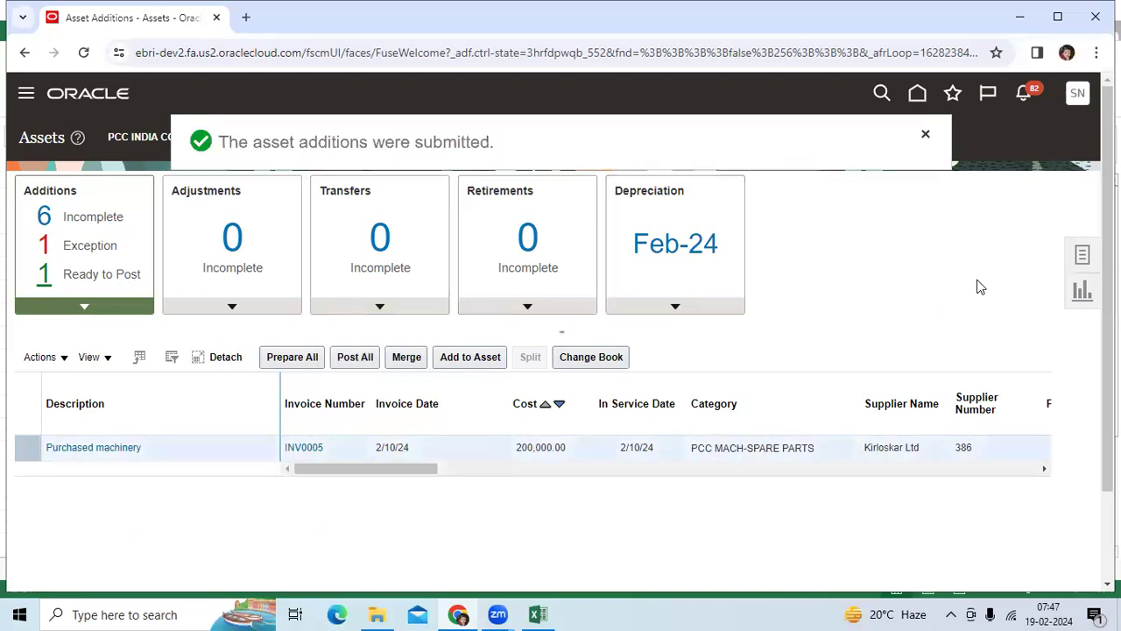
{"action": "left_click", "coordinate": [926, 142]}
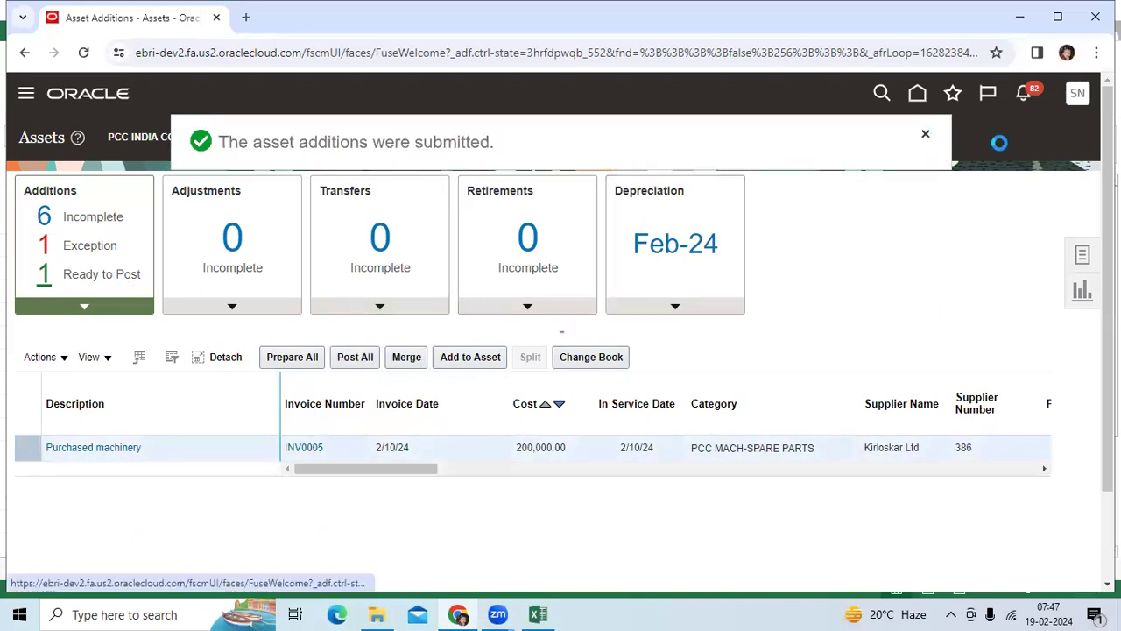
- Submit the Create Accounting for Assets process for PCC INDIA CORP BOOK with the default options
{"action": "left_click", "coordinate": [1082, 254]}
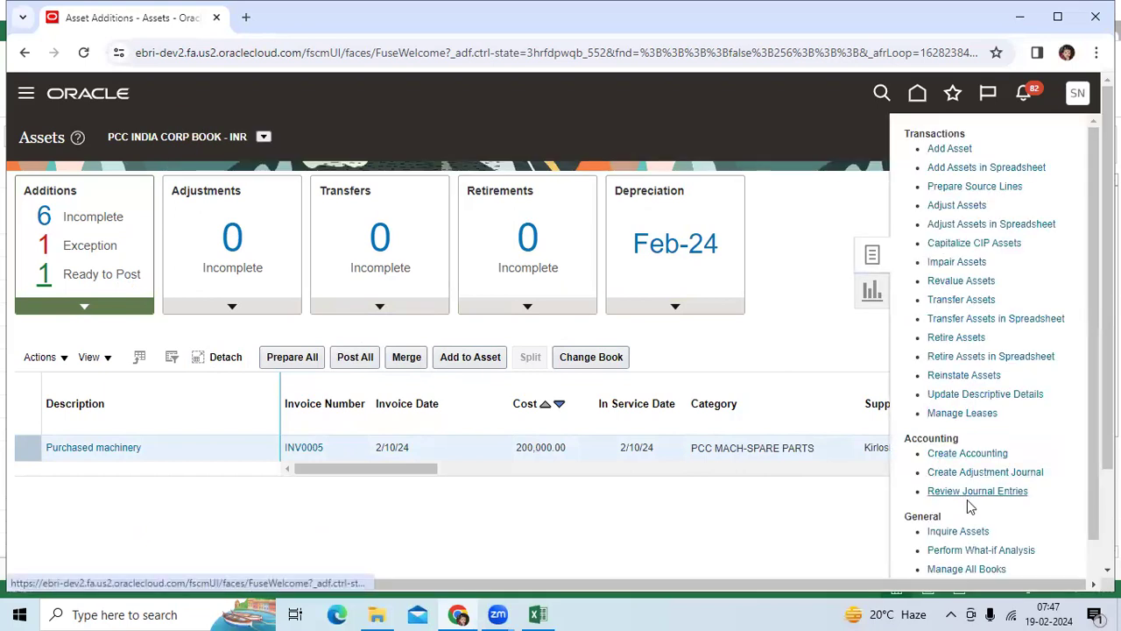
{"action": "left_click", "coordinate": [986, 462]}
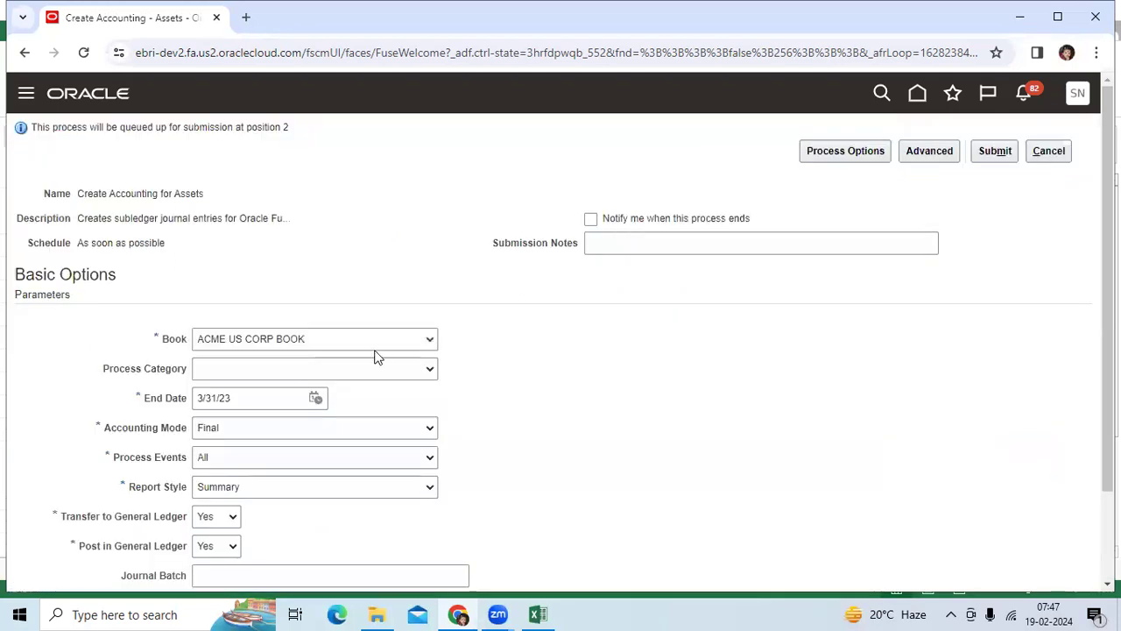
{"action": "left_click", "coordinate": [363, 340]}
{"action": "scroll", "coordinate": [416, 246], "scroll_direction": "down", "scroll_amount": 2}
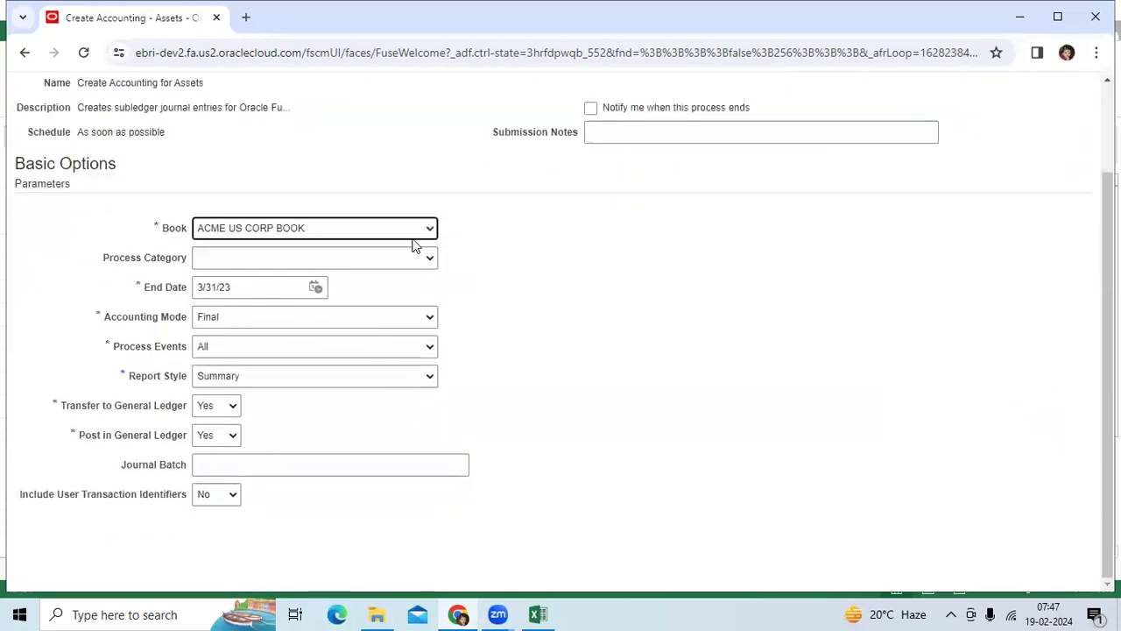
{"action": "left_click", "coordinate": [364, 232]}
{"action": "scroll", "coordinate": [375, 275], "scroll_direction": "down", "scroll_amount": 10}
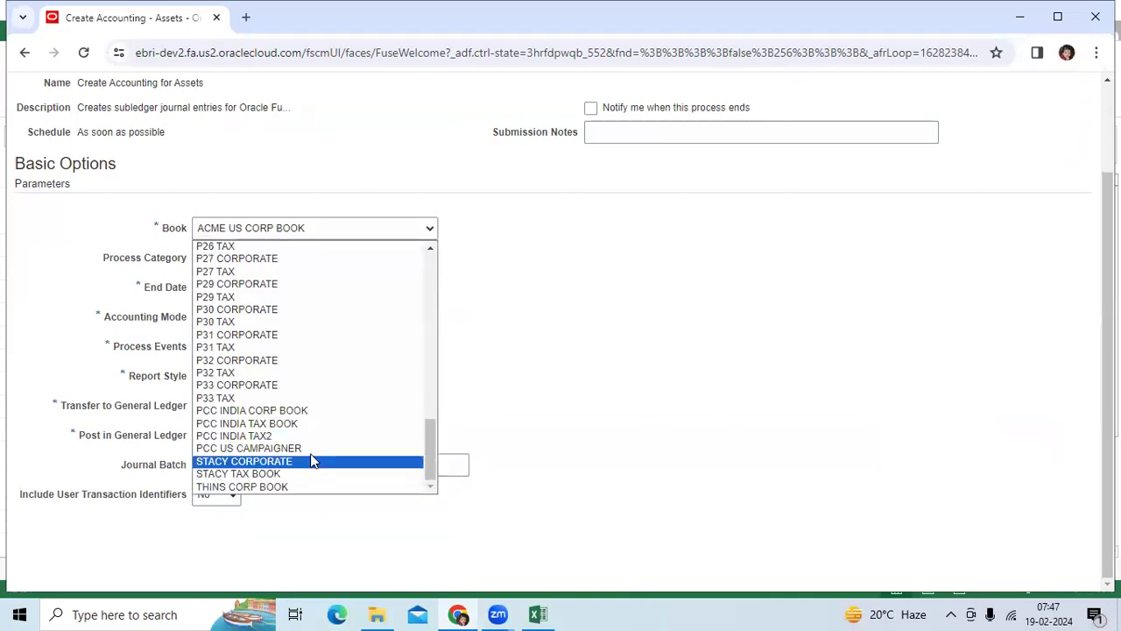
{"action": "left_click", "coordinate": [331, 410]}
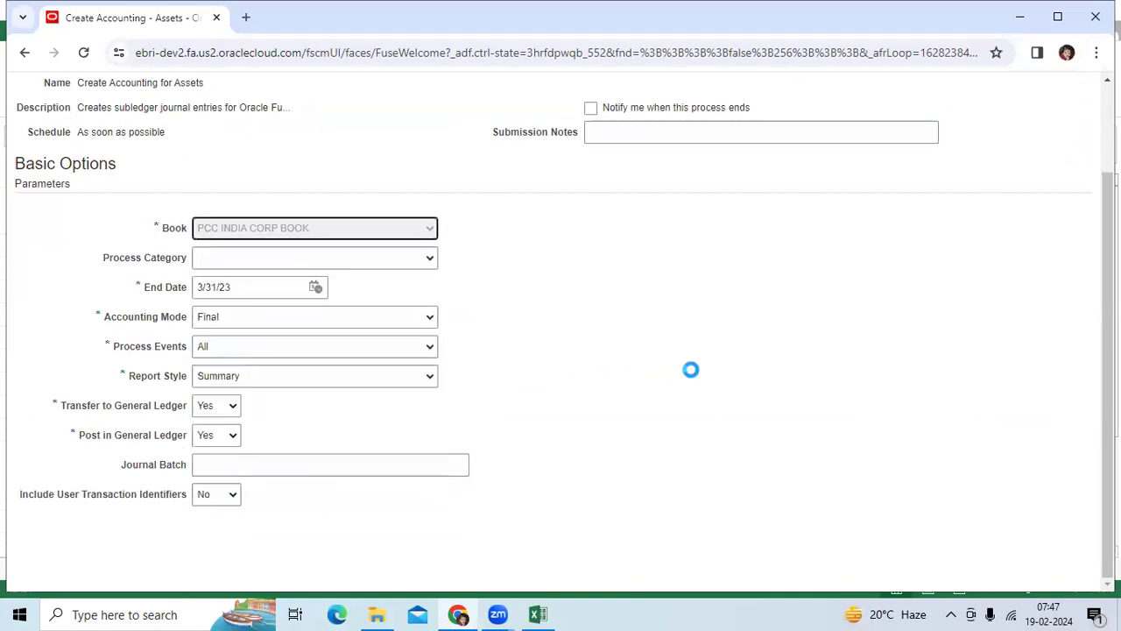
{"action": "scroll", "coordinate": [691, 376], "scroll_direction": "up", "scroll_amount": 3}
{"action": "left_click", "coordinate": [995, 150]}
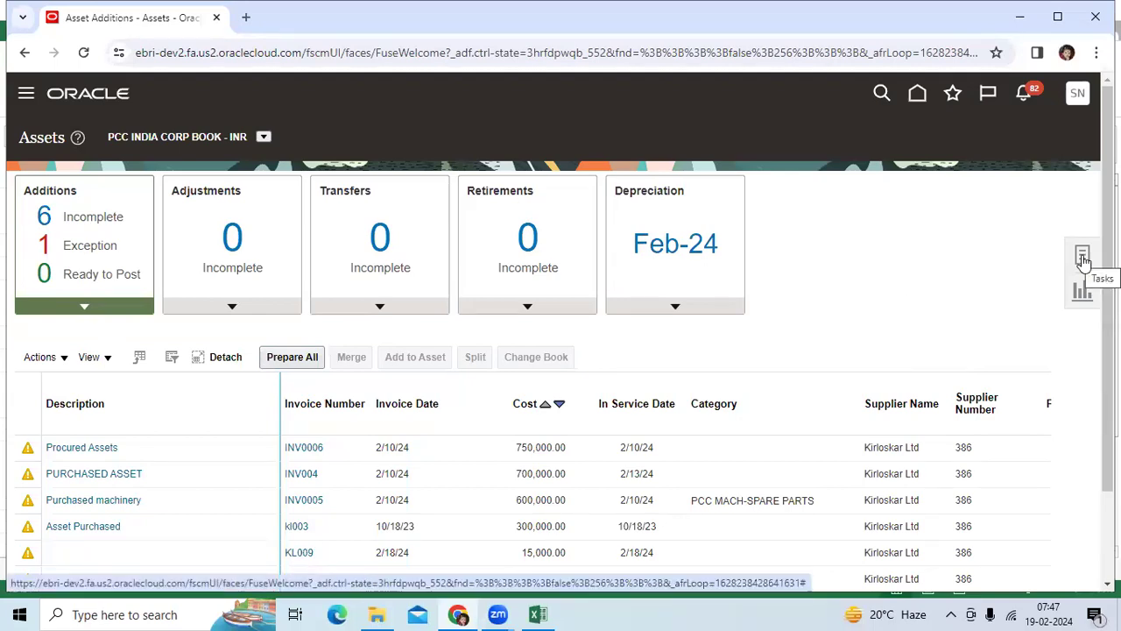
- Open Monitor Processes from the recent items and check the status of the submitted accounting processes
{"action": "left_click", "coordinate": [956, 98]}
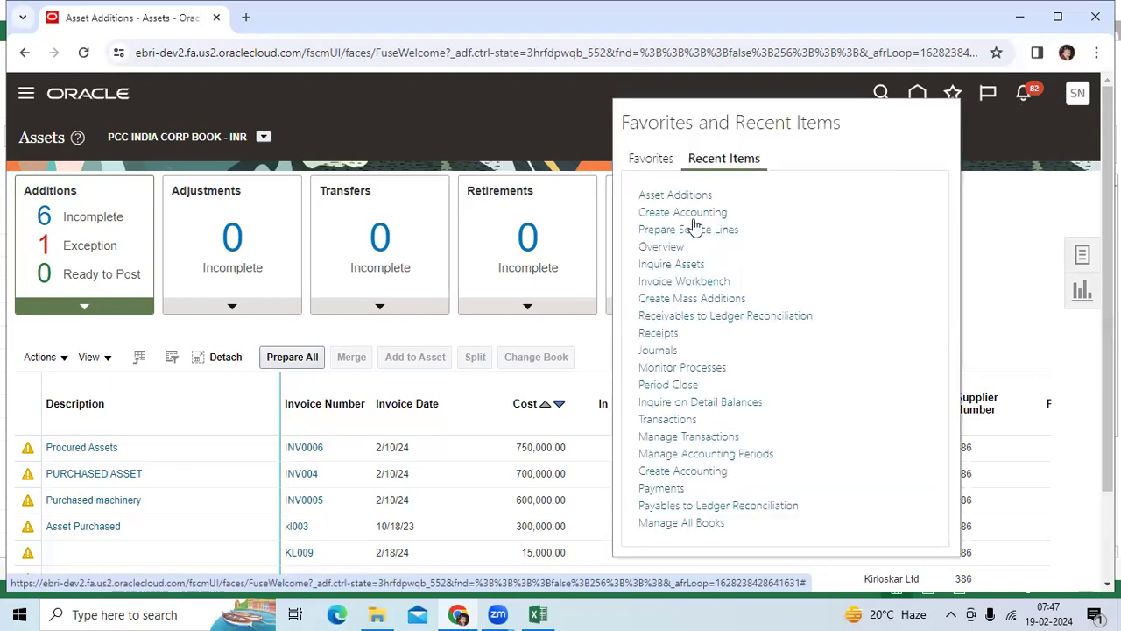
{"action": "left_click", "coordinate": [701, 369]}
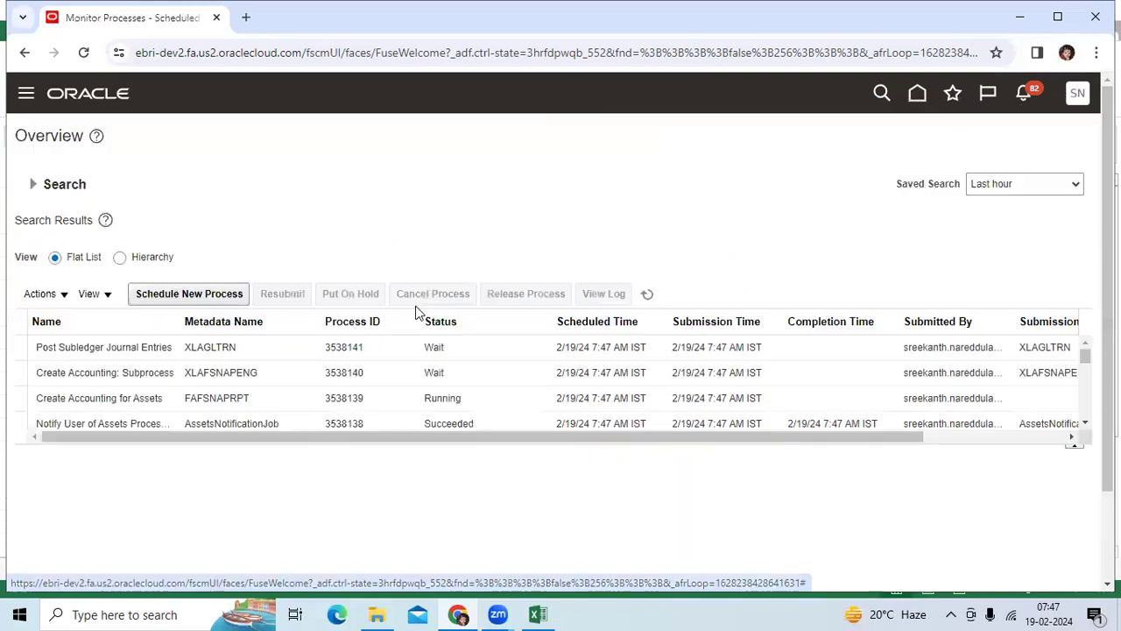
{"action": "left_click", "coordinate": [646, 294]}
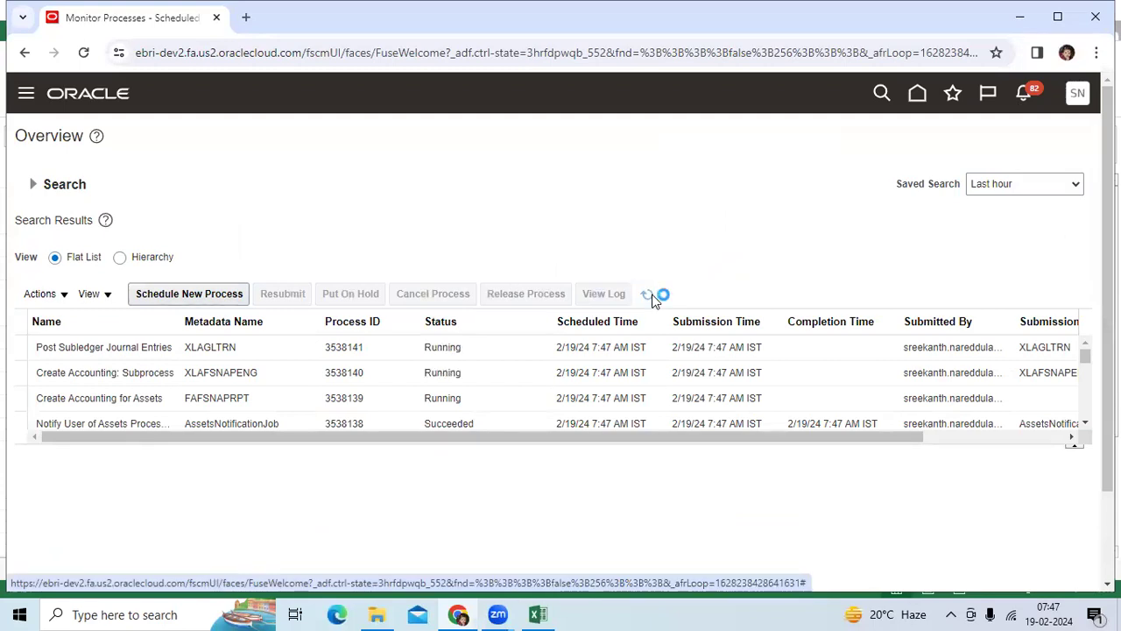
{"action": "left_click", "coordinate": [648, 295]}
- Return to the Assets work area and open the 200,000.00 Purchased machinery asset from Asset Inquiry's recent additions
{"action": "left_click", "coordinate": [918, 96]}
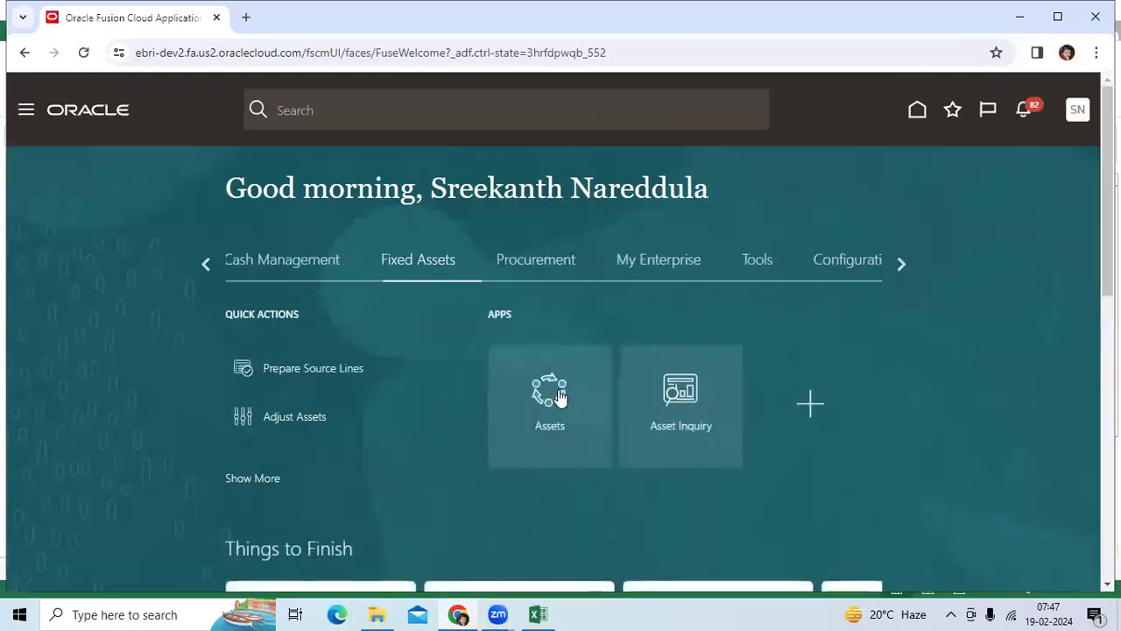
{"action": "left_click", "coordinate": [560, 398]}
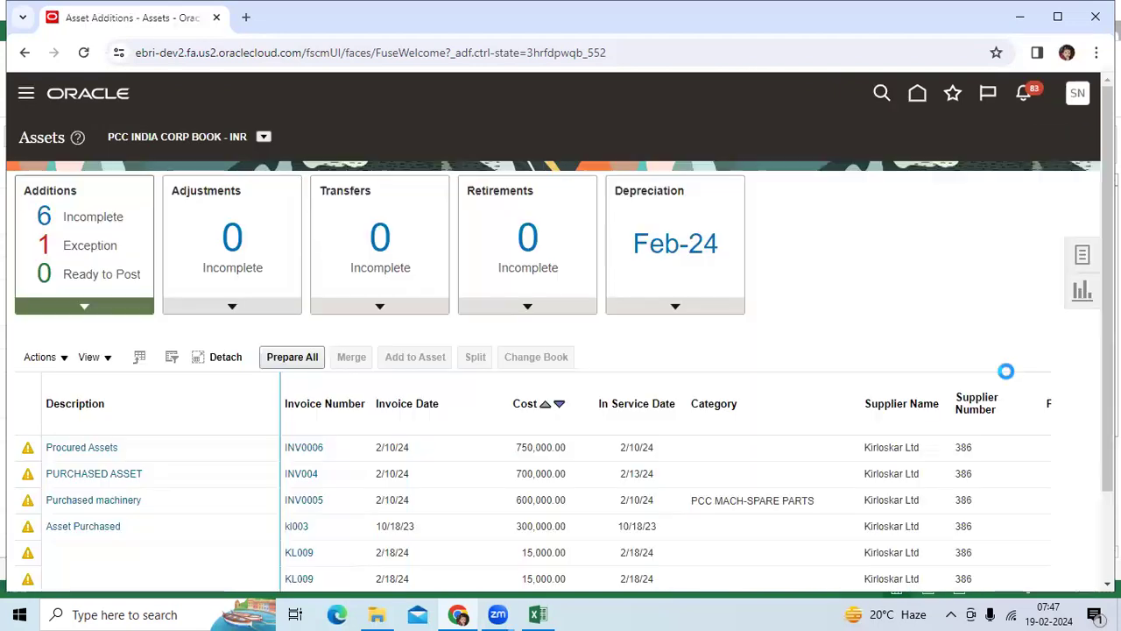
{"action": "left_click", "coordinate": [1082, 254]}
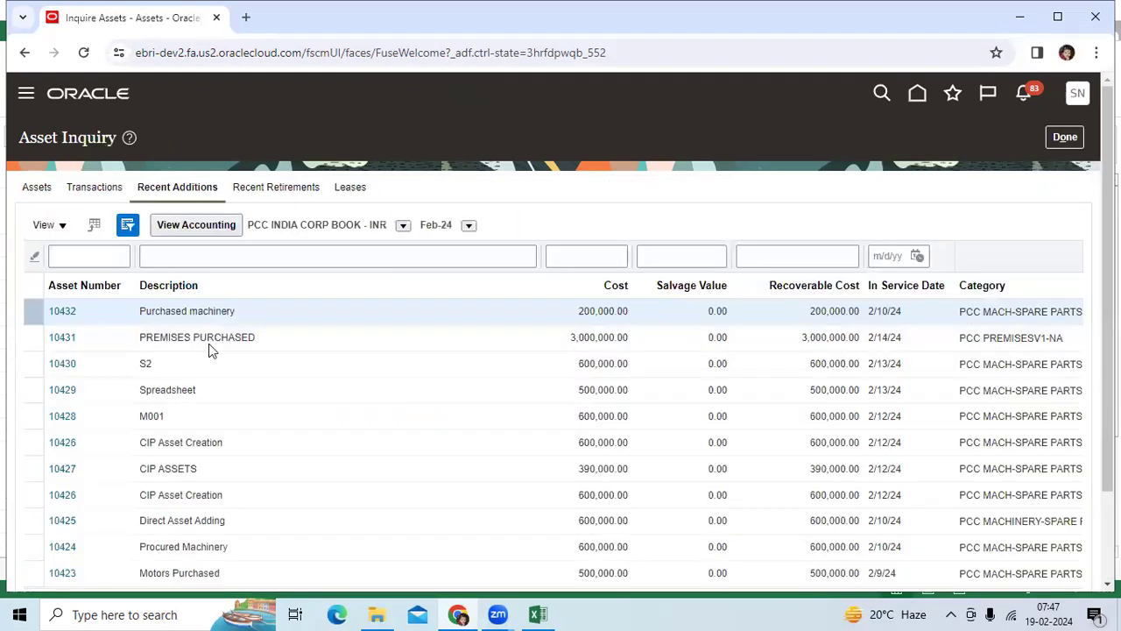
{"action": "left_click", "coordinate": [63, 313]}
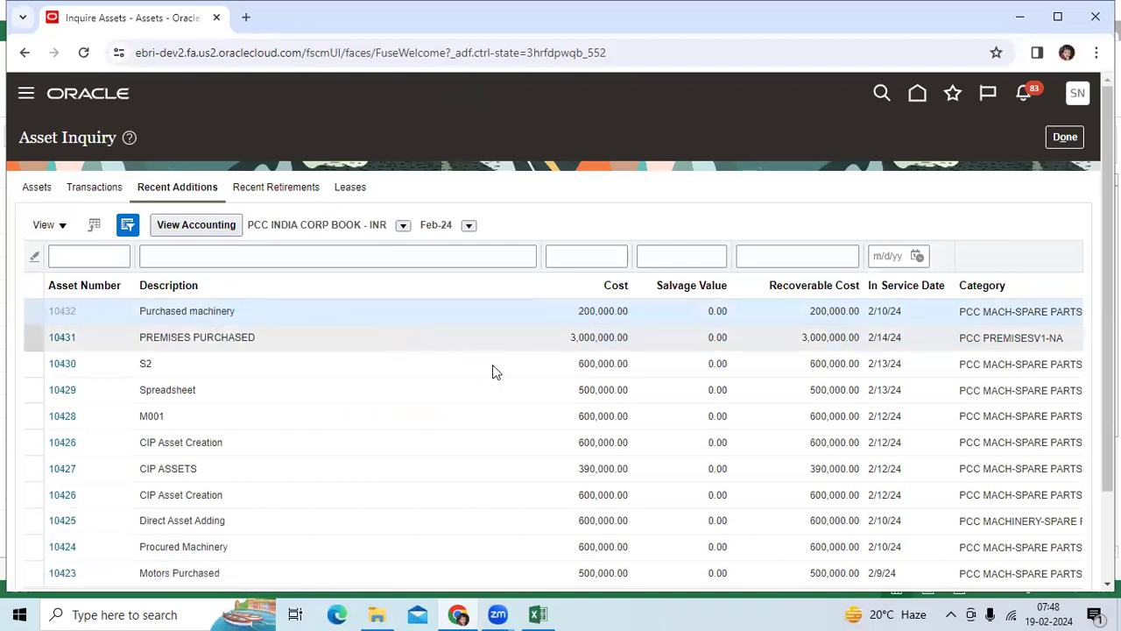
- Check the machinery asset's depreciation details in PCC INDIA CORP BOOK and return to the Assets work area
{"action": "scroll", "coordinate": [495, 370], "scroll_direction": "down", "scroll_amount": 1}
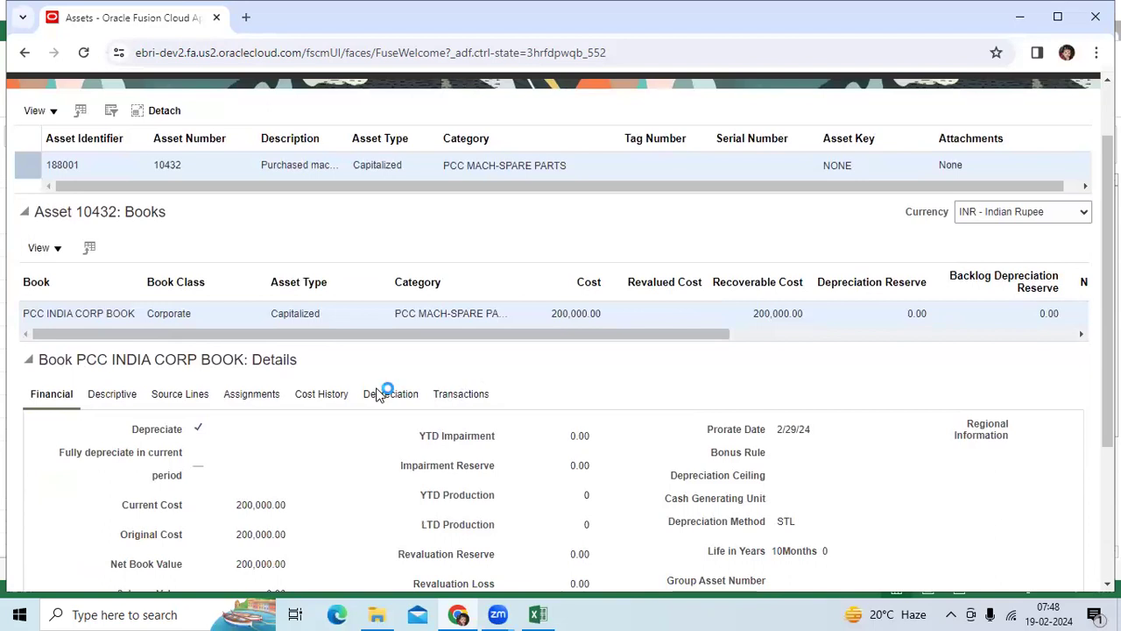
{"action": "left_click", "coordinate": [389, 396]}
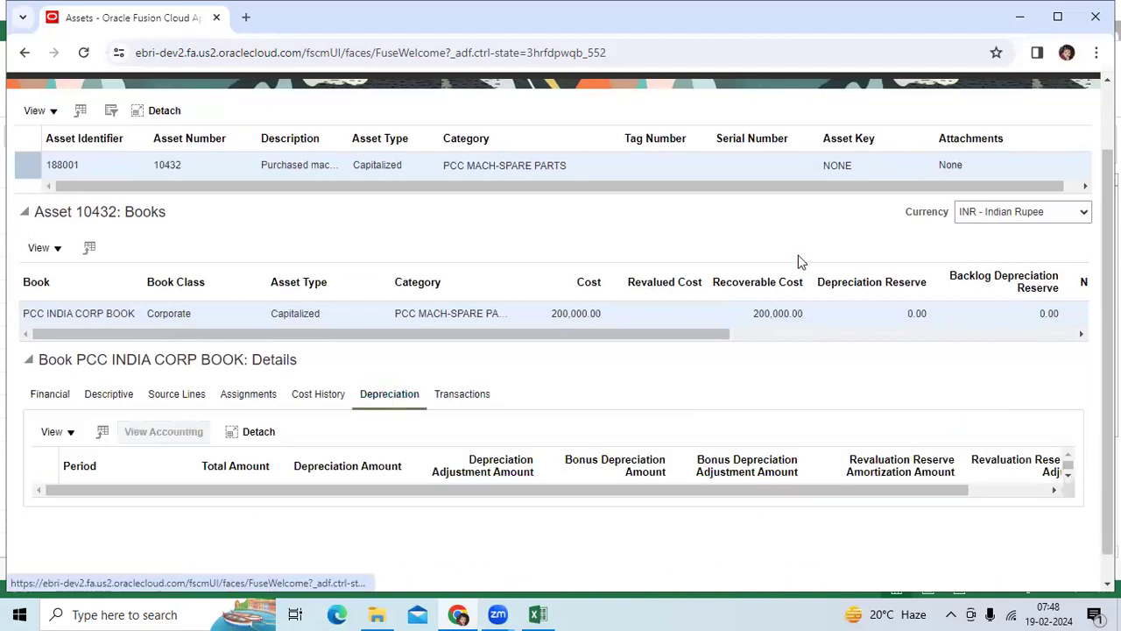
{"action": "scroll", "coordinate": [798, 255], "scroll_direction": "up", "scroll_amount": 1}
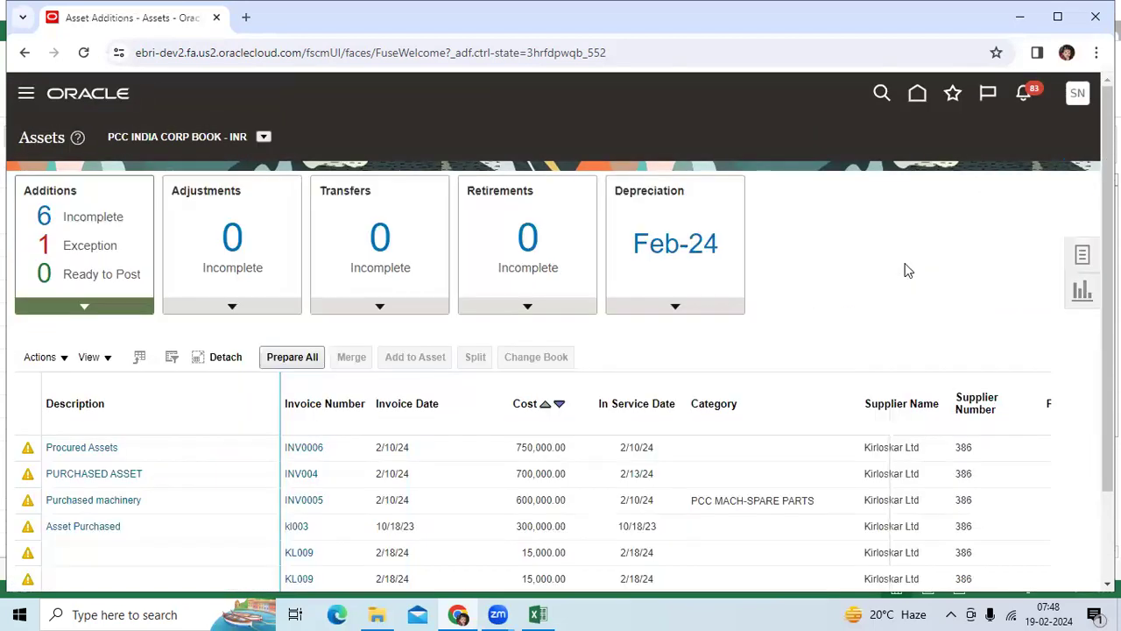
- Calculate depreciation for the Feb-24 period of PCC INDIA CORP BOOK and dismiss the submission confirmation
{"action": "left_click", "coordinate": [672, 308]}
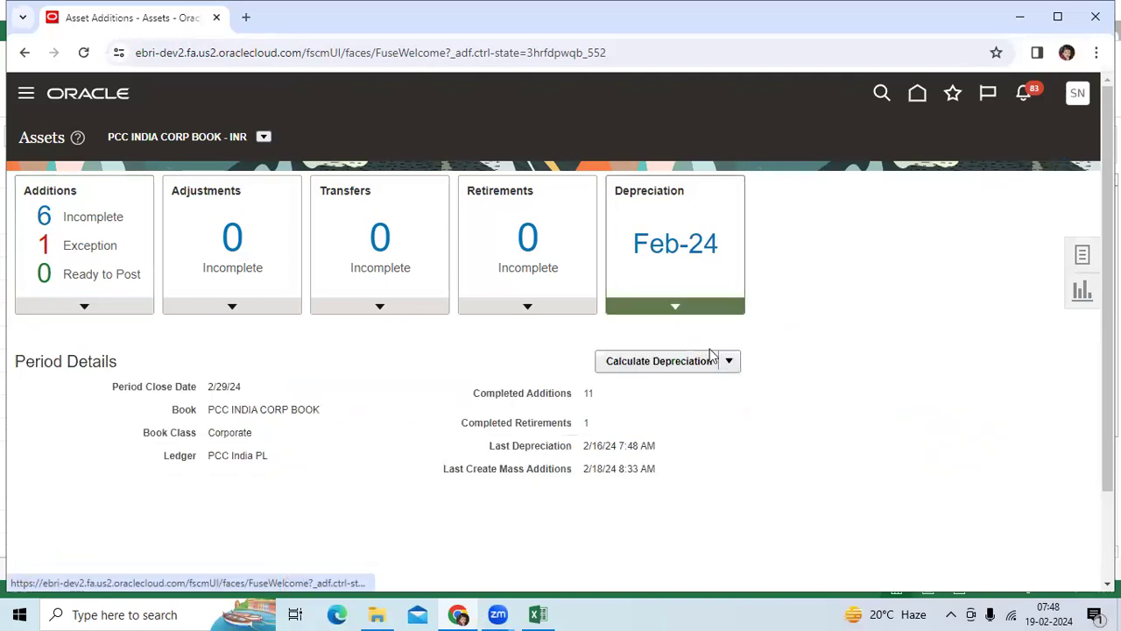
{"action": "left_click", "coordinate": [659, 361]}
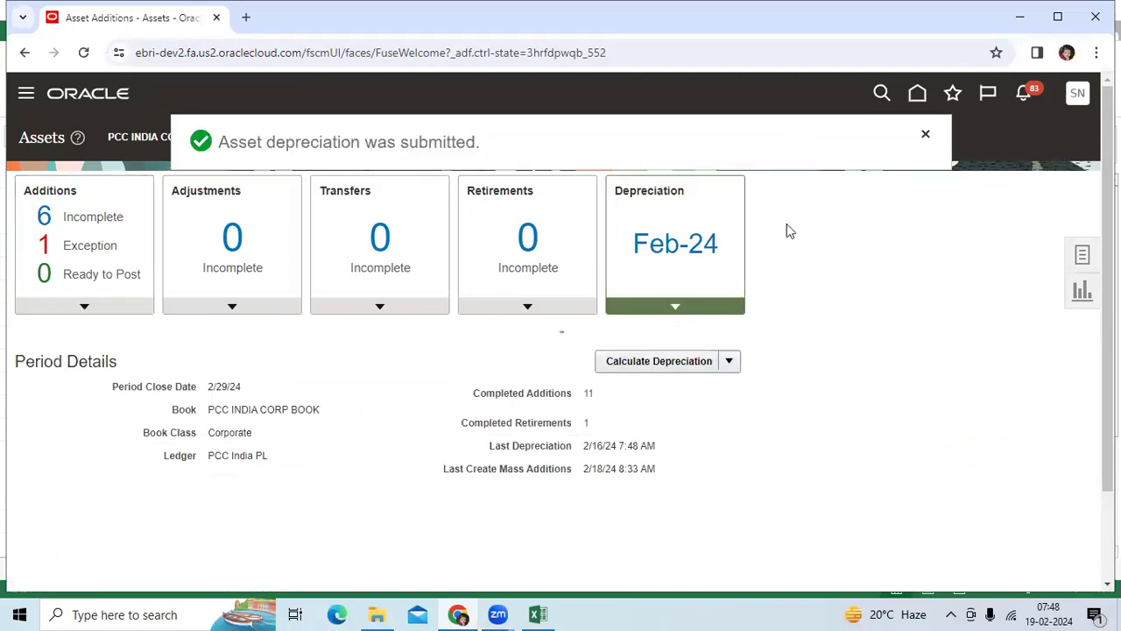
{"action": "left_click", "coordinate": [927, 139]}
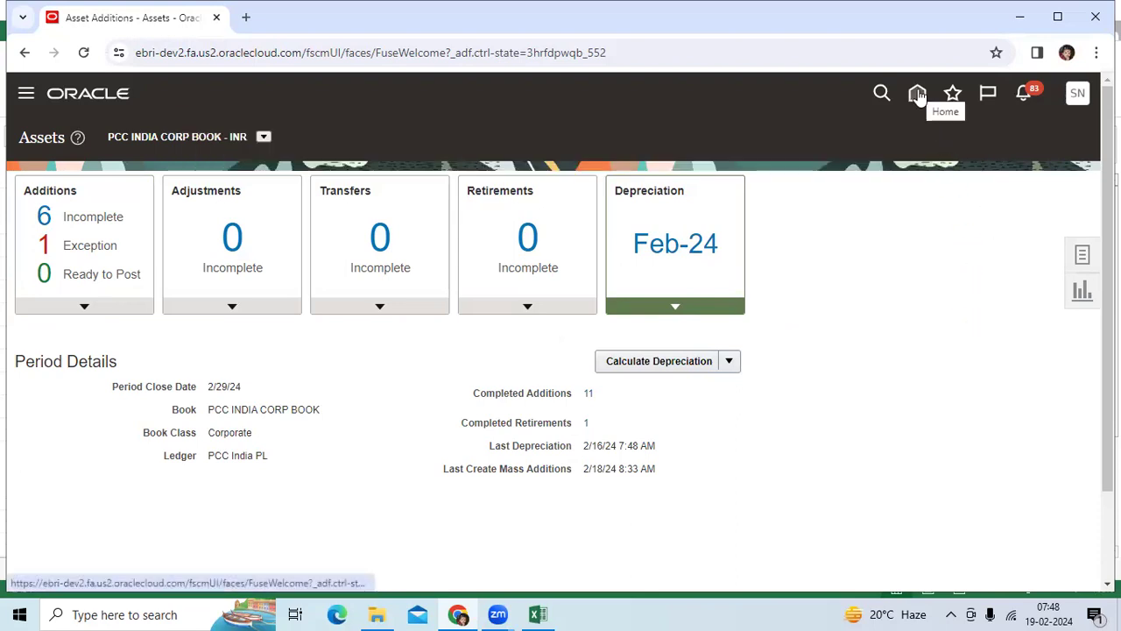
- Open Monitor Processes from the recent items and refresh the list to check the Calculate Depreciation process
{"action": "left_click", "coordinate": [953, 95]}
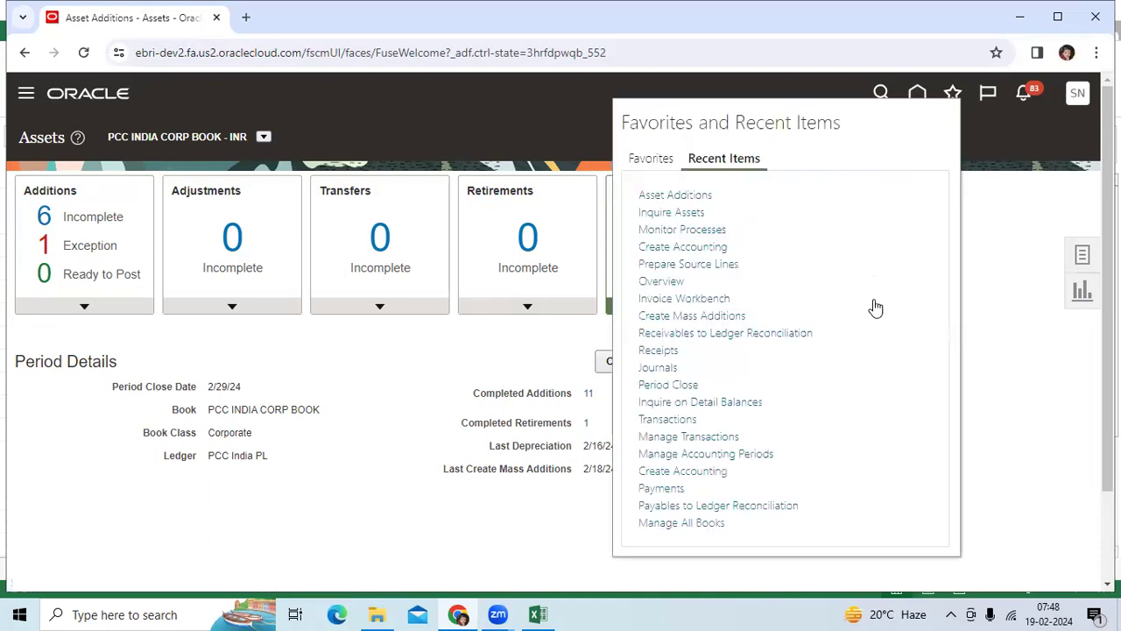
{"action": "left_click", "coordinate": [686, 232]}
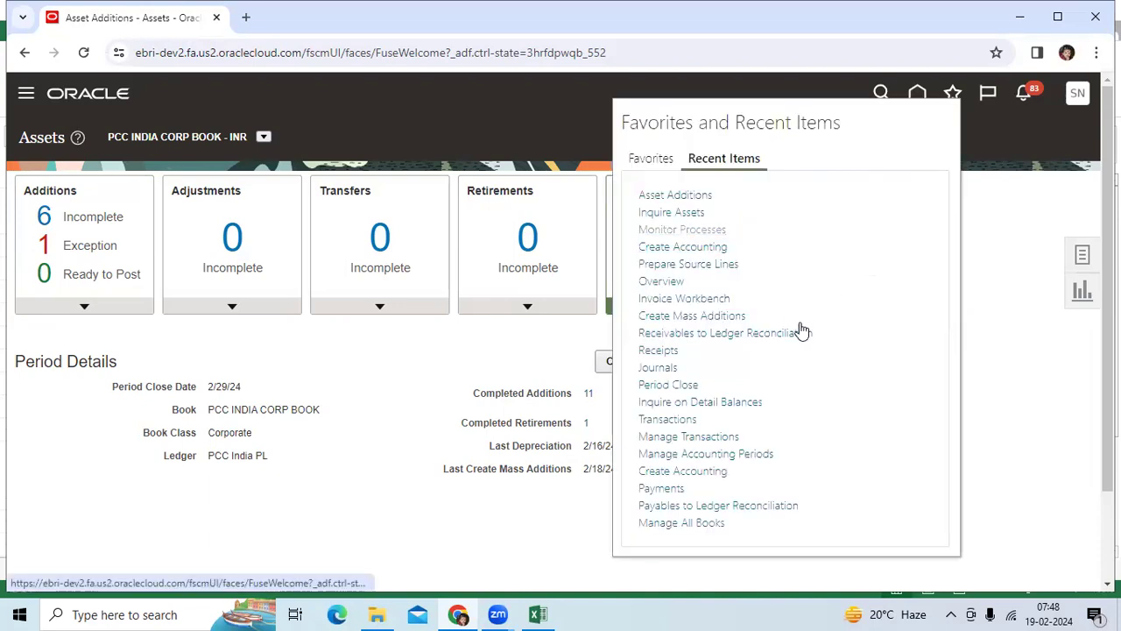
{"action": "left_click", "coordinate": [648, 295]}
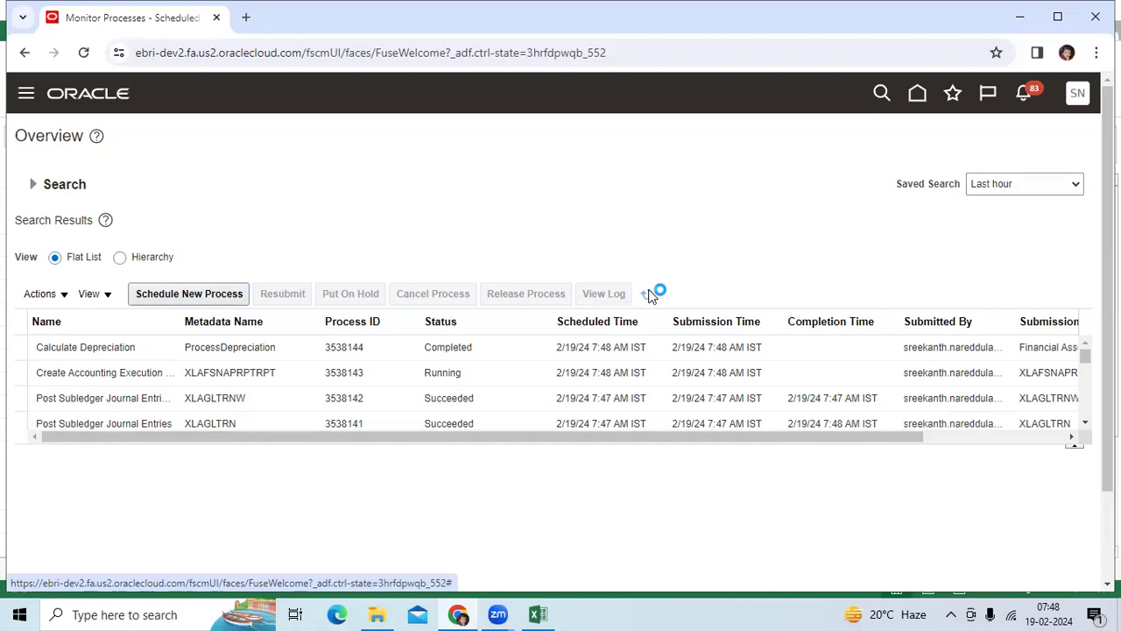
- Return to Assets and submit Create Accounting for Assets for PCC INDIA CORP BOOK, keeping Final mode with transfer and posting to General Ledger
{"action": "left_click", "coordinate": [917, 95]}
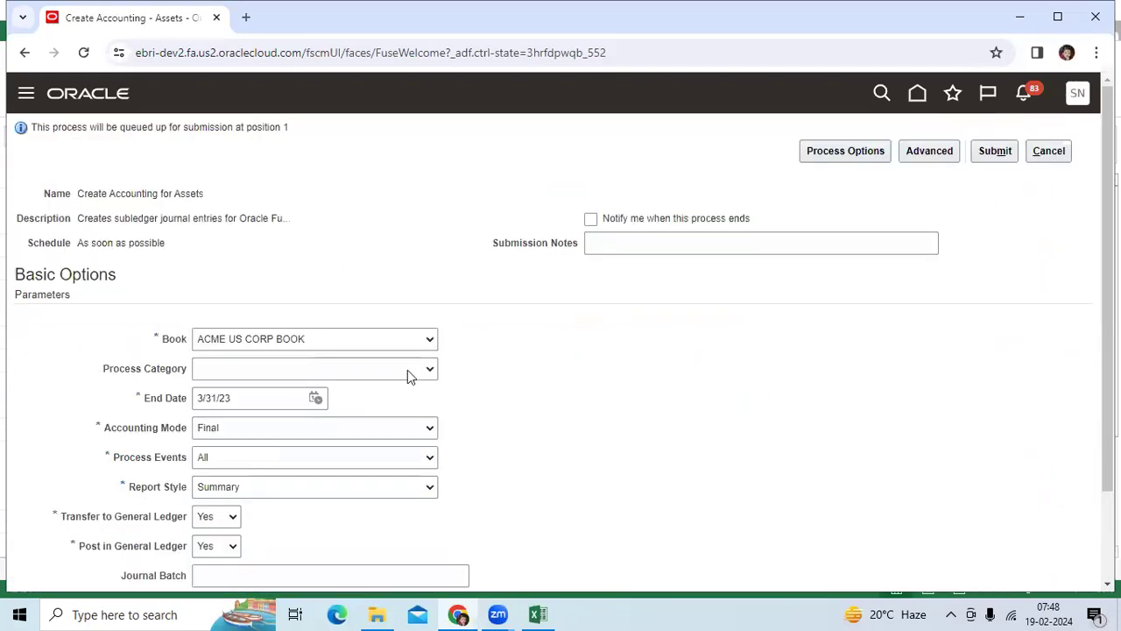
{"action": "left_click", "coordinate": [354, 338]}
{"action": "scroll", "coordinate": [385, 333], "scroll_direction": "down", "scroll_amount": 2}
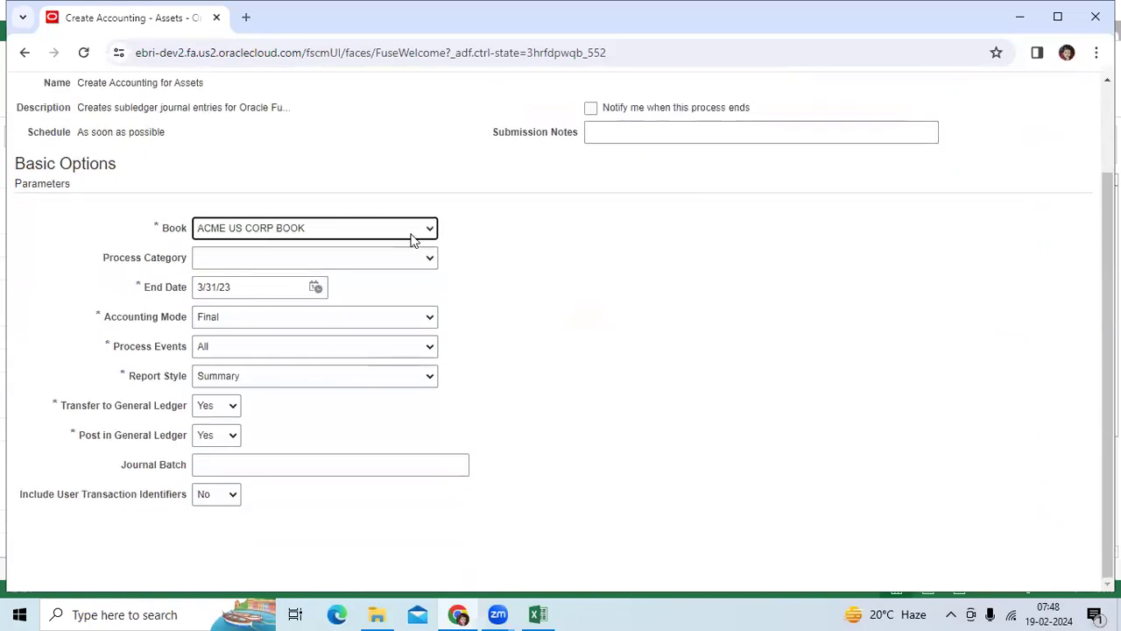
{"action": "left_click", "coordinate": [412, 234]}
{"action": "scroll", "coordinate": [388, 359], "scroll_direction": "down", "scroll_amount": 5}
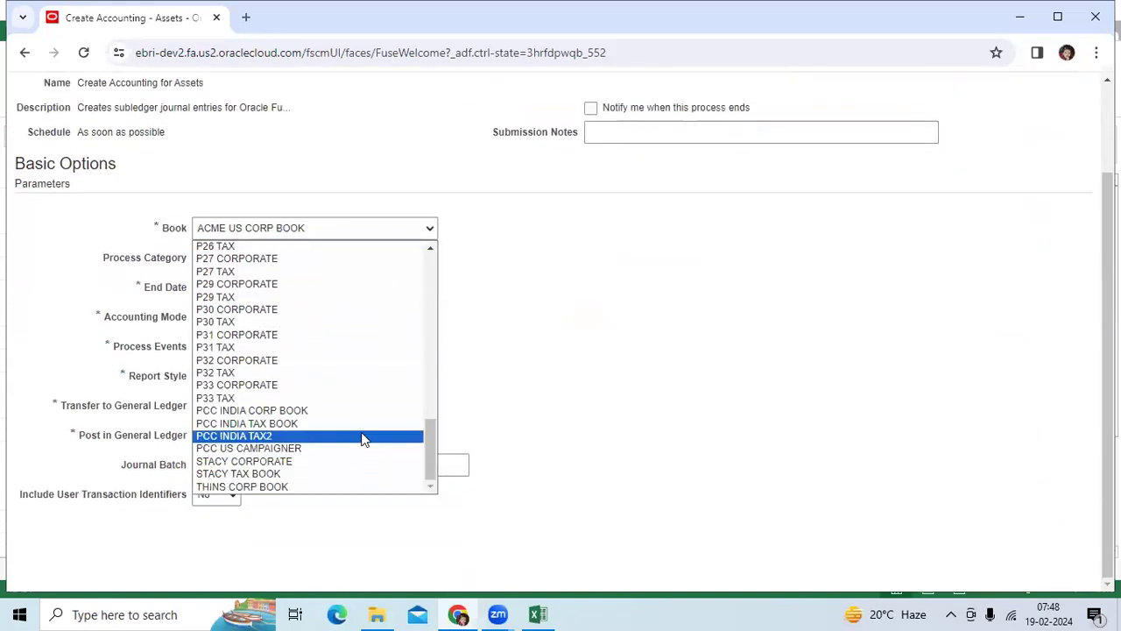
{"action": "left_click", "coordinate": [364, 411]}
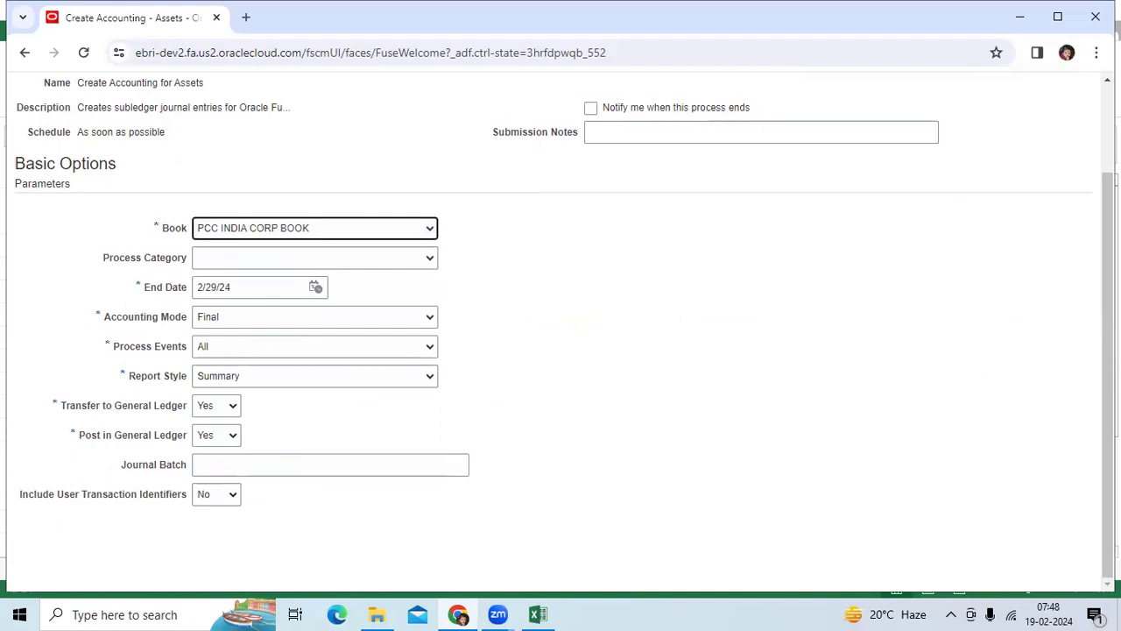
{"action": "scroll", "coordinate": [1072, 141], "scroll_direction": "up", "scroll_amount": 2}
{"action": "left_click", "coordinate": [995, 153]}
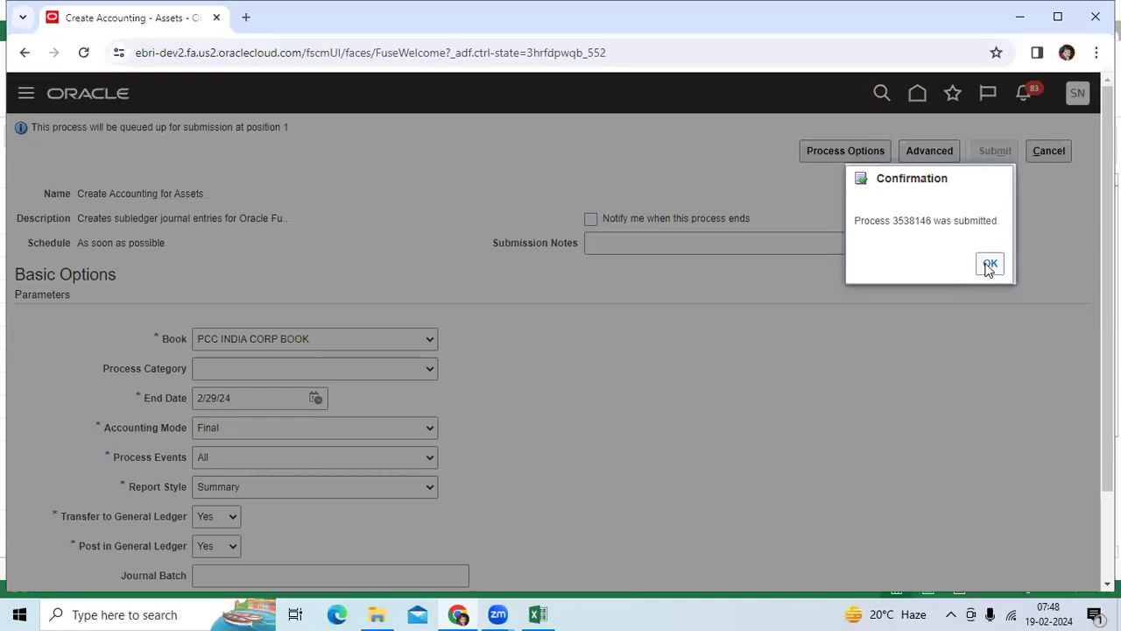
{"action": "left_click", "coordinate": [984, 267]}
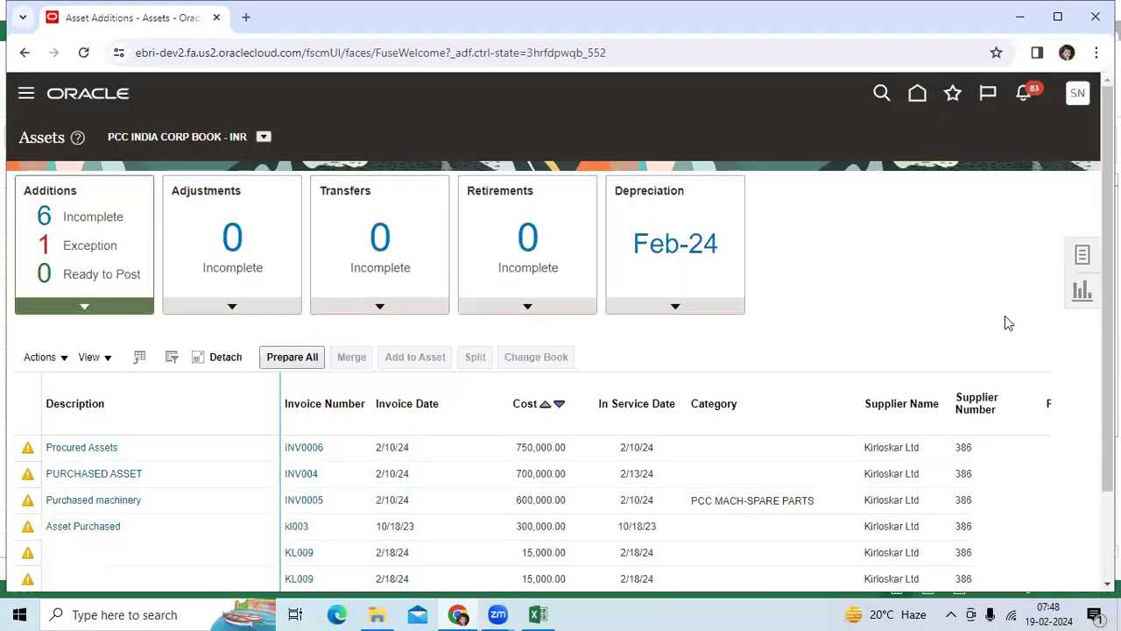
- Open the 200,000.00 Purchased machinery asset from Asset Inquiry's recent additions and display its depreciation details in PCC INDIA CORP BOOK
{"action": "left_click", "coordinate": [1082, 254]}
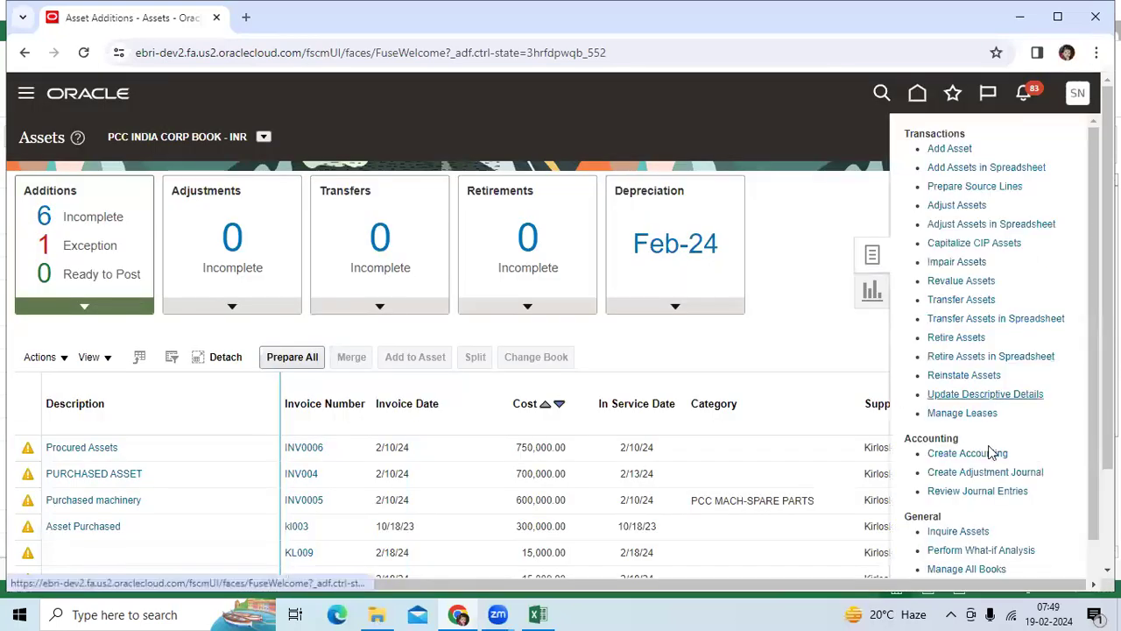
{"action": "left_click", "coordinate": [981, 533]}
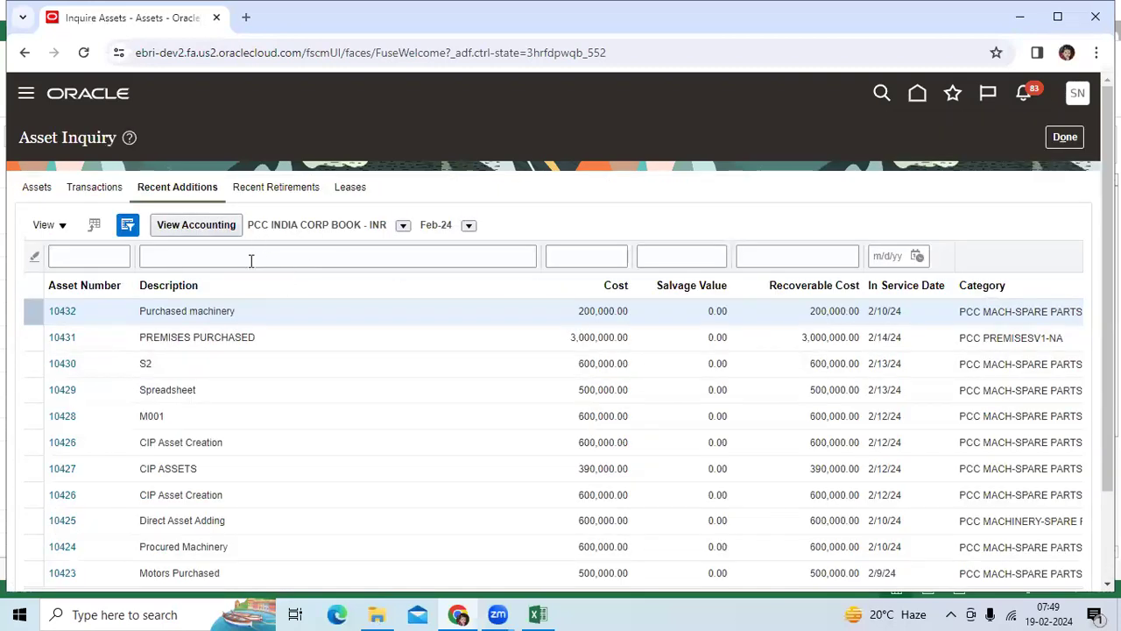
{"action": "left_click", "coordinate": [64, 312]}
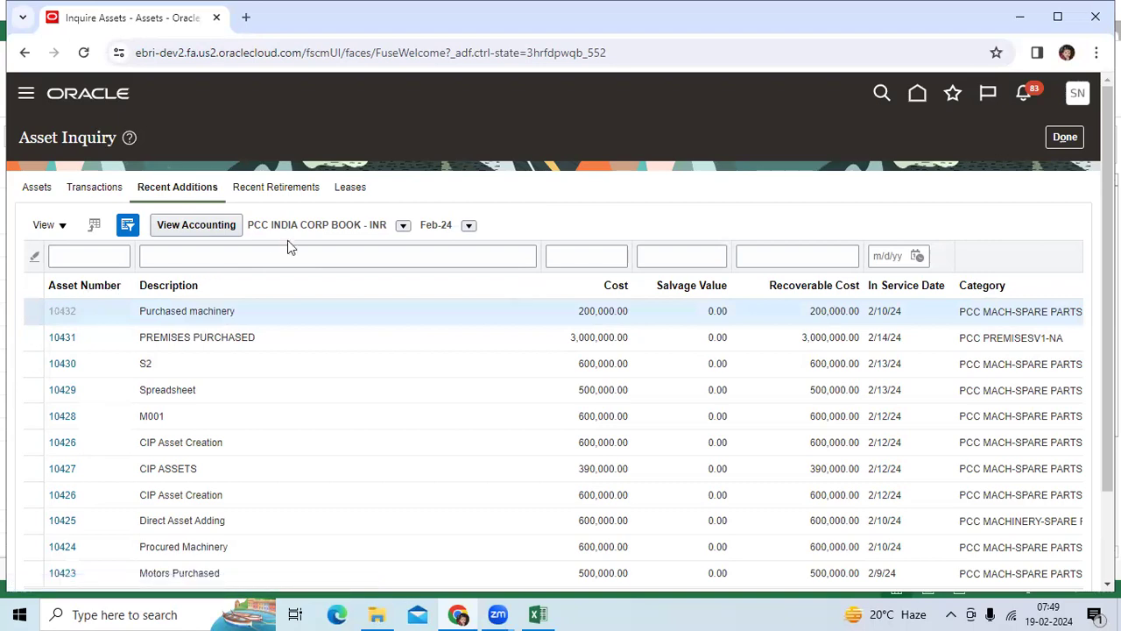
{"action": "scroll", "coordinate": [433, 424], "scroll_direction": "down", "scroll_amount": 2}
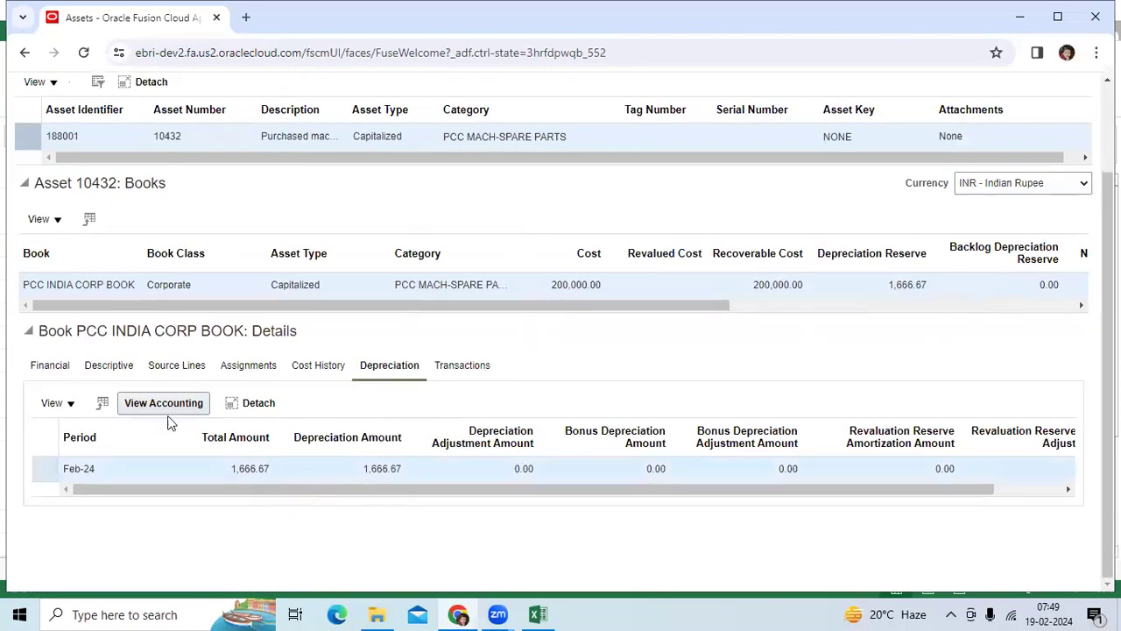
- Review the account combinations in the machinery asset's Feb-24 depreciation accounting lines, then close them and leave the asset inquiry
{"action": "left_click", "coordinate": [165, 408]}
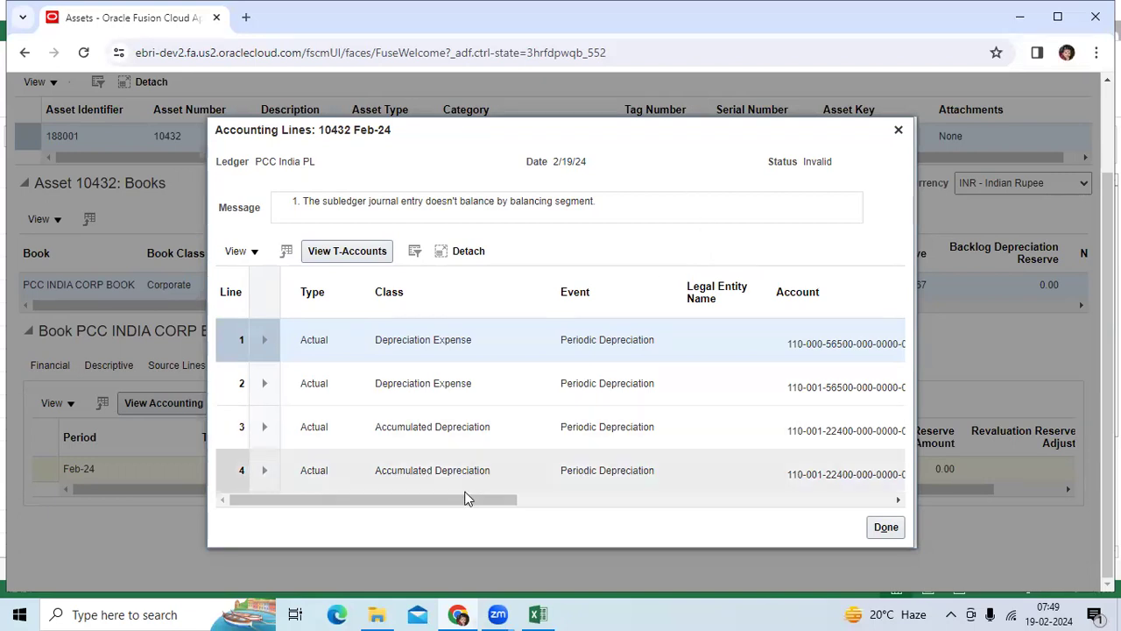
{"action": "left_click_drag", "start_coordinate": [505, 502], "coordinate": [545, 499]}
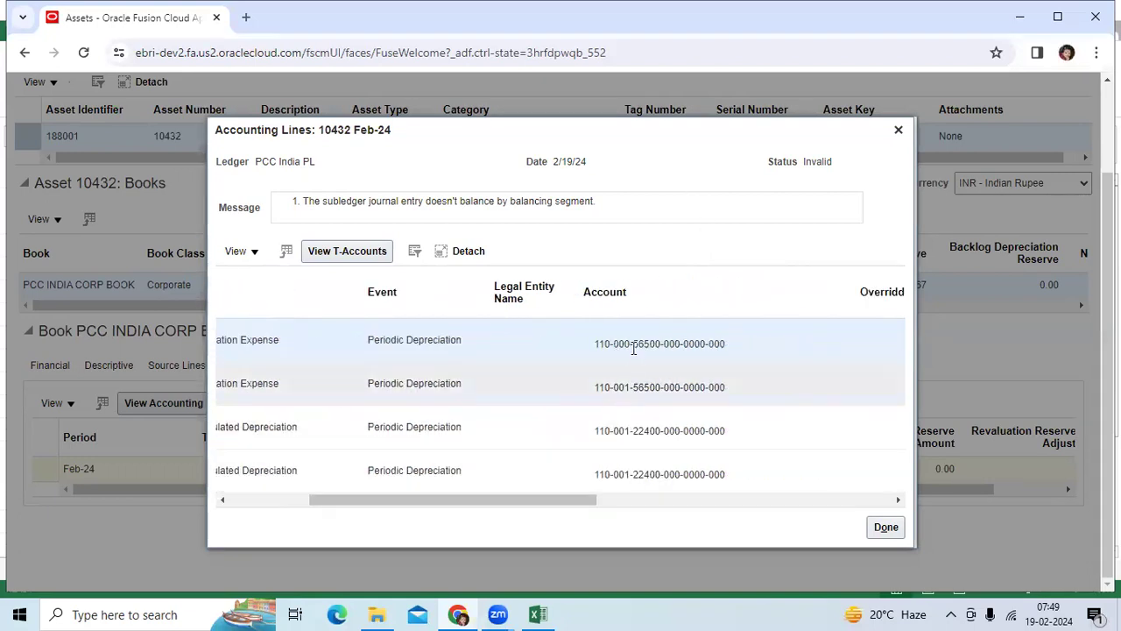
{"action": "left_click_drag", "start_coordinate": [570, 500], "coordinate": [447, 518]}
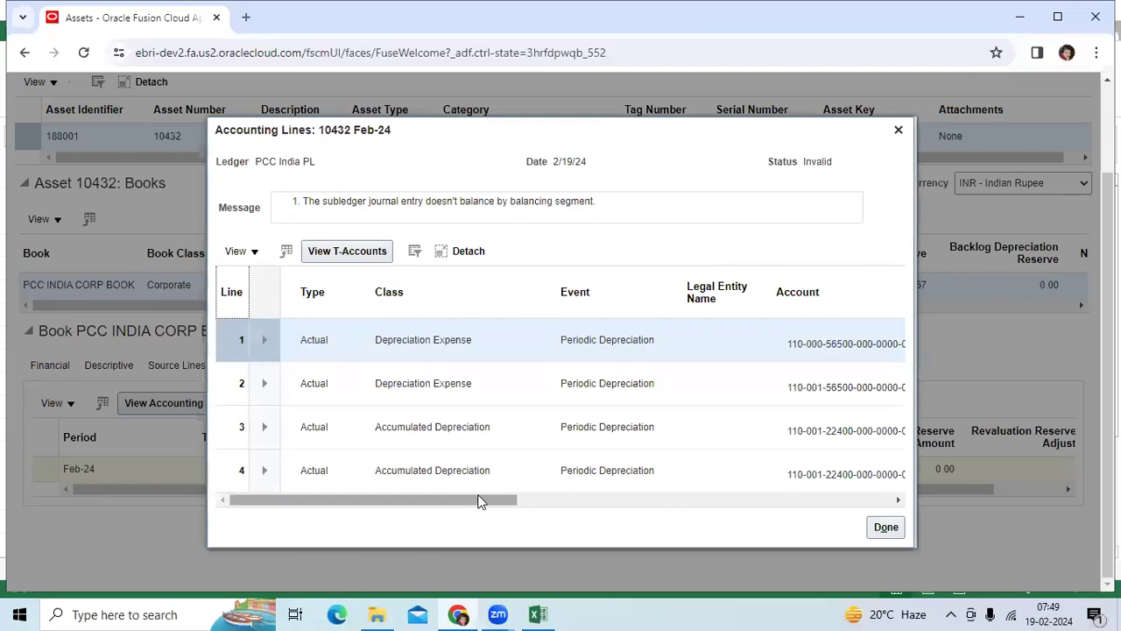
{"action": "left_click", "coordinate": [899, 131]}
{"action": "left_click", "coordinate": [1081, 140]}
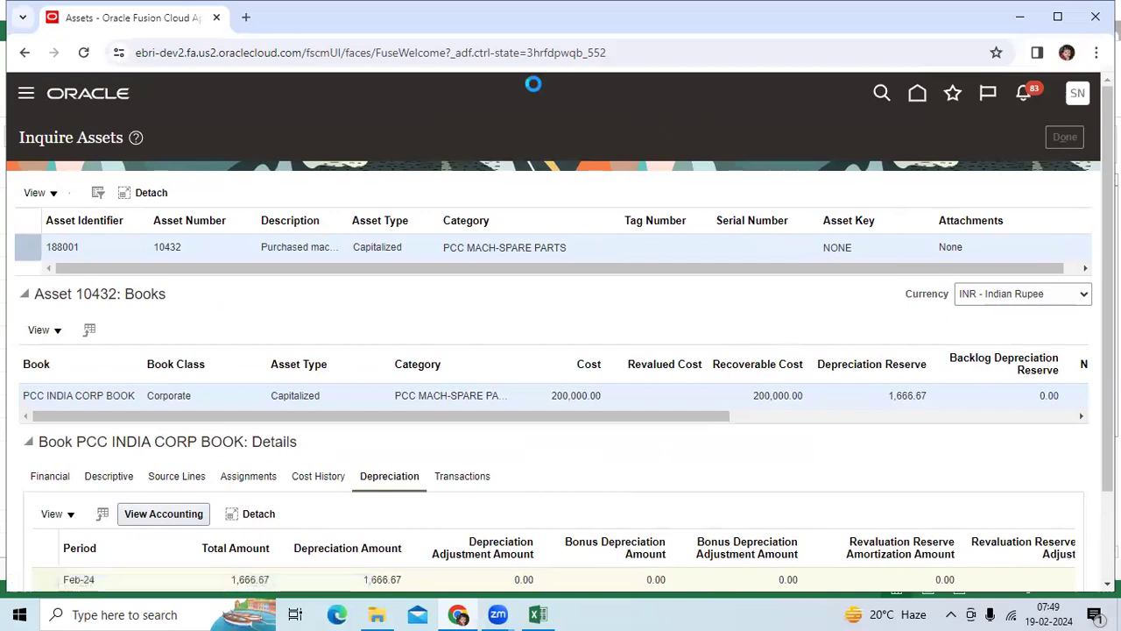